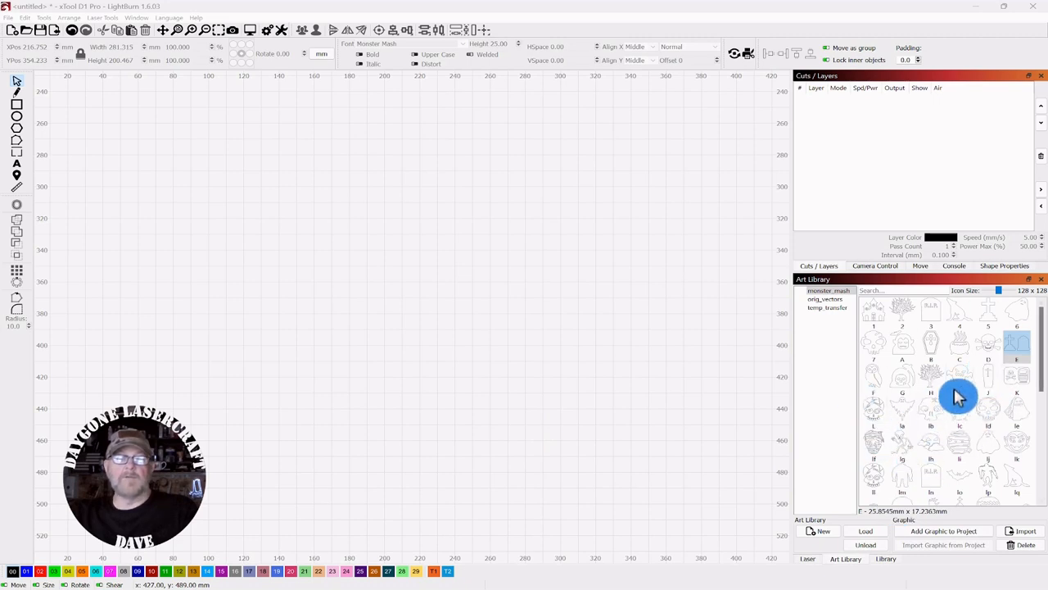
Step: Draw a rectangle and resize it to a 170 × 170 mm square with the ratio locked
scroll(958, 398, "down", 5)
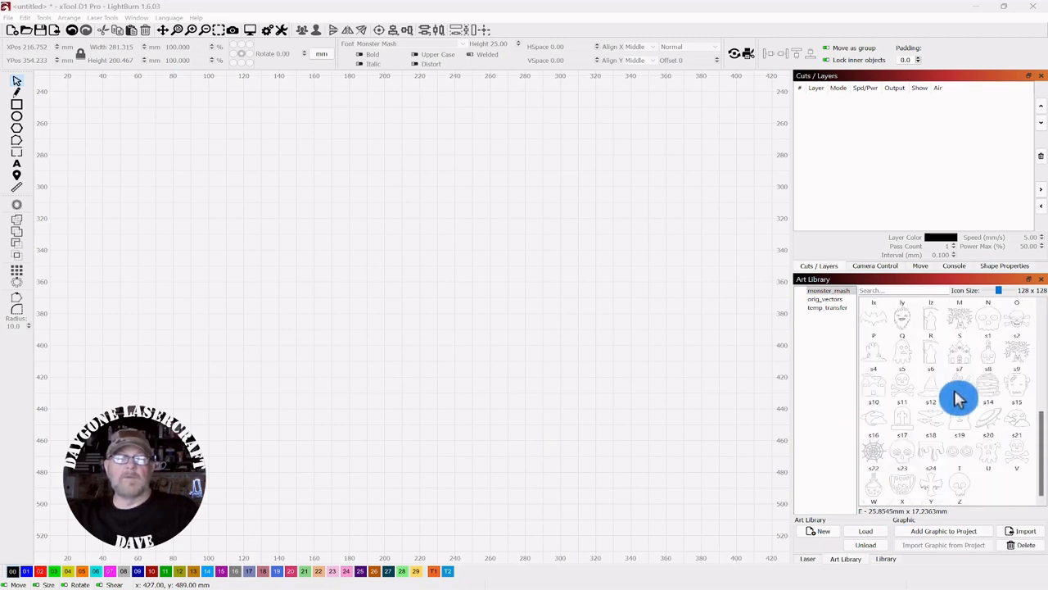
scroll(958, 398, "up", 5)
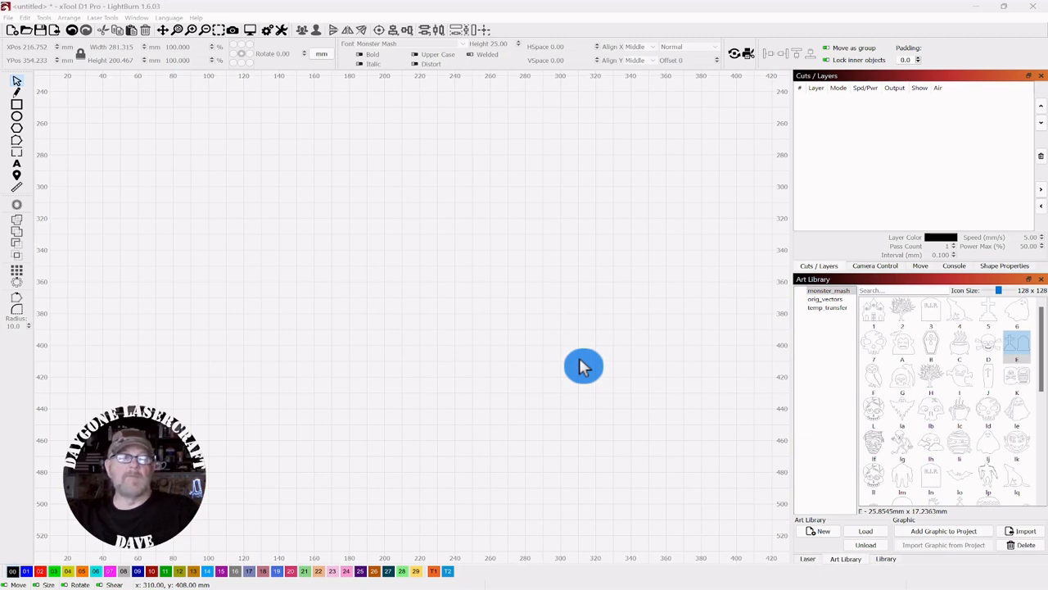
left_click(16, 105)
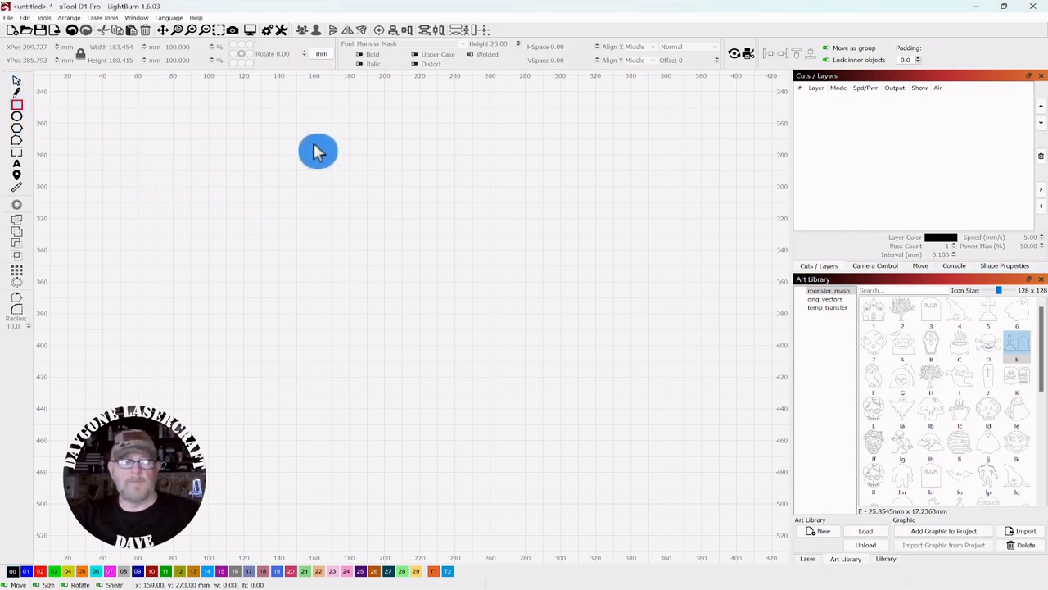
left_click_drag(311, 141, 552, 310)
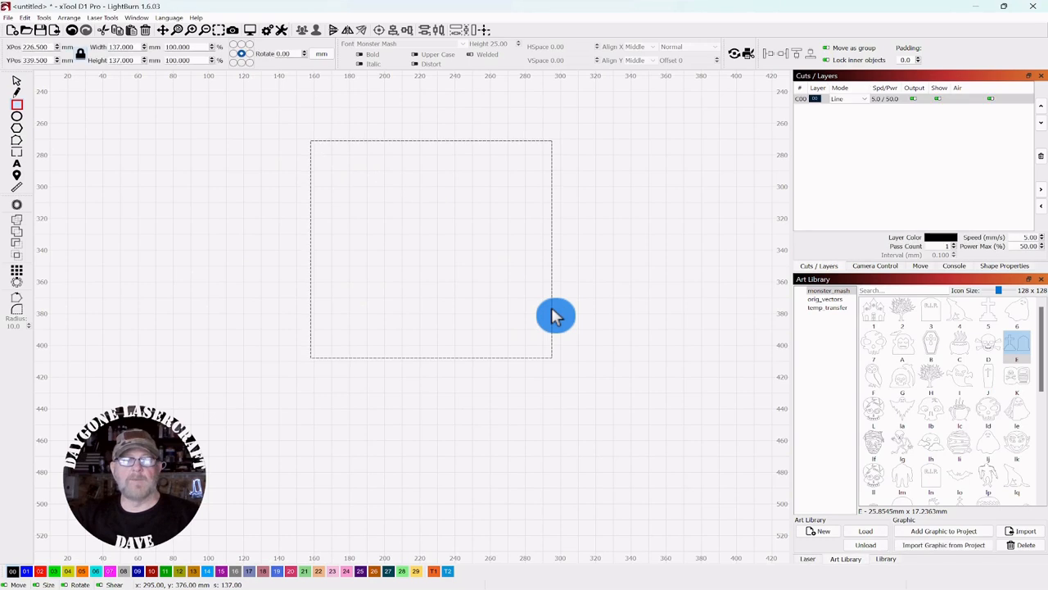
left_click(17, 82)
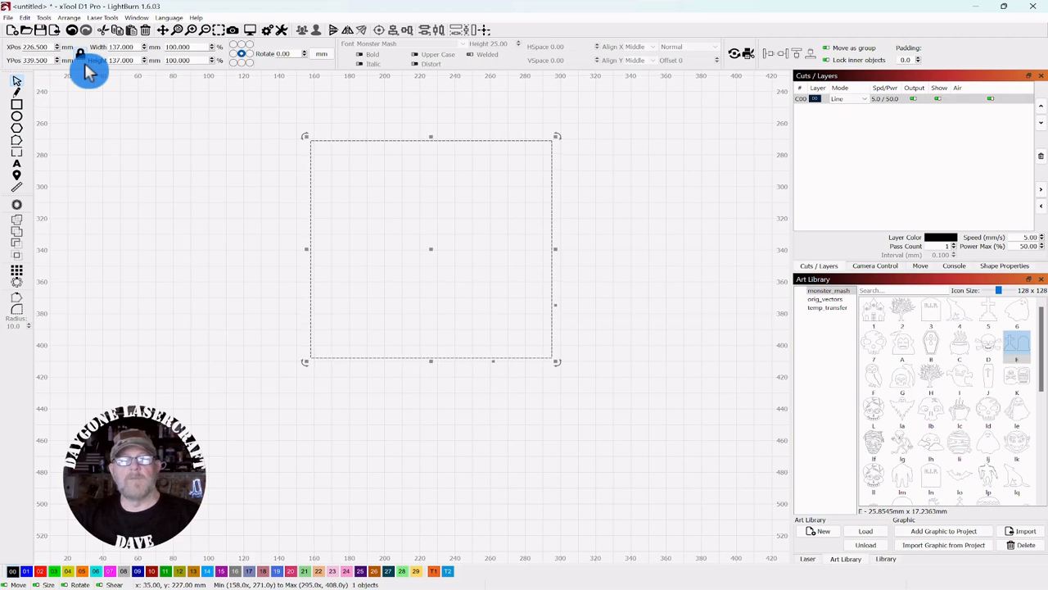
left_click_drag(135, 47, 100, 48)
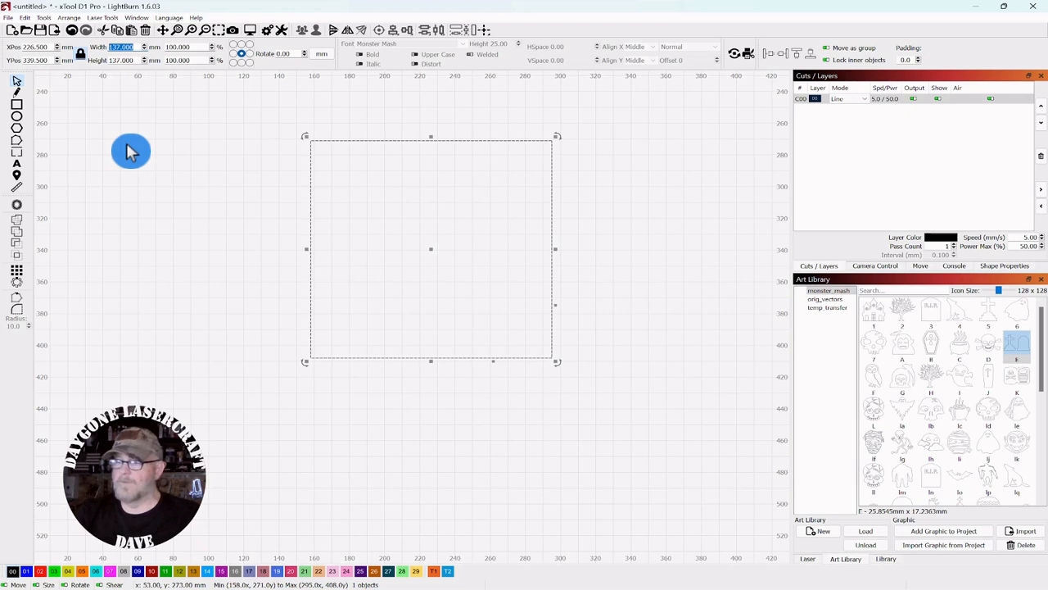
type("170")
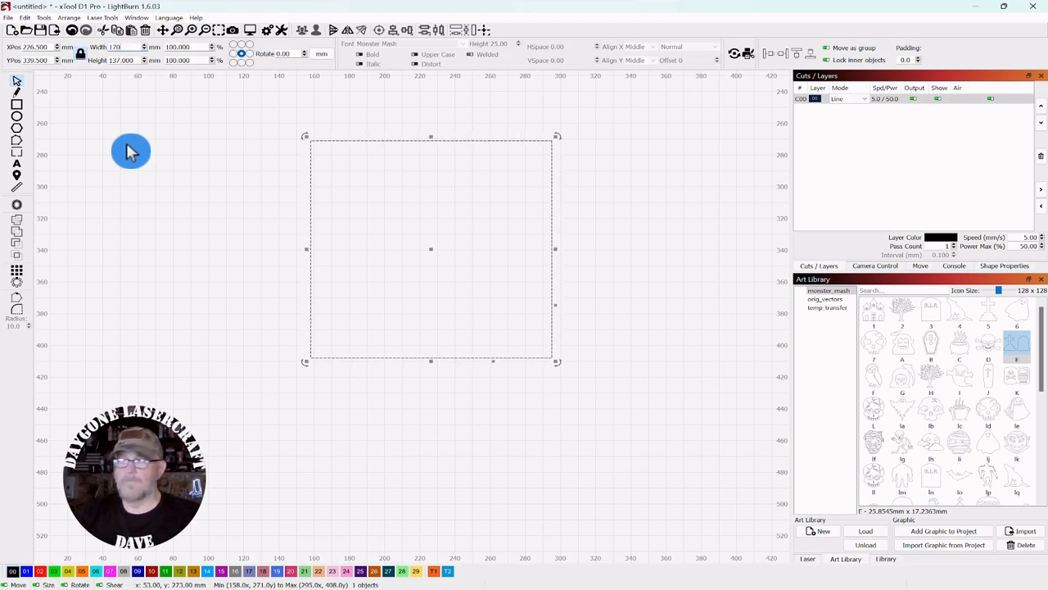
left_click(182, 173)
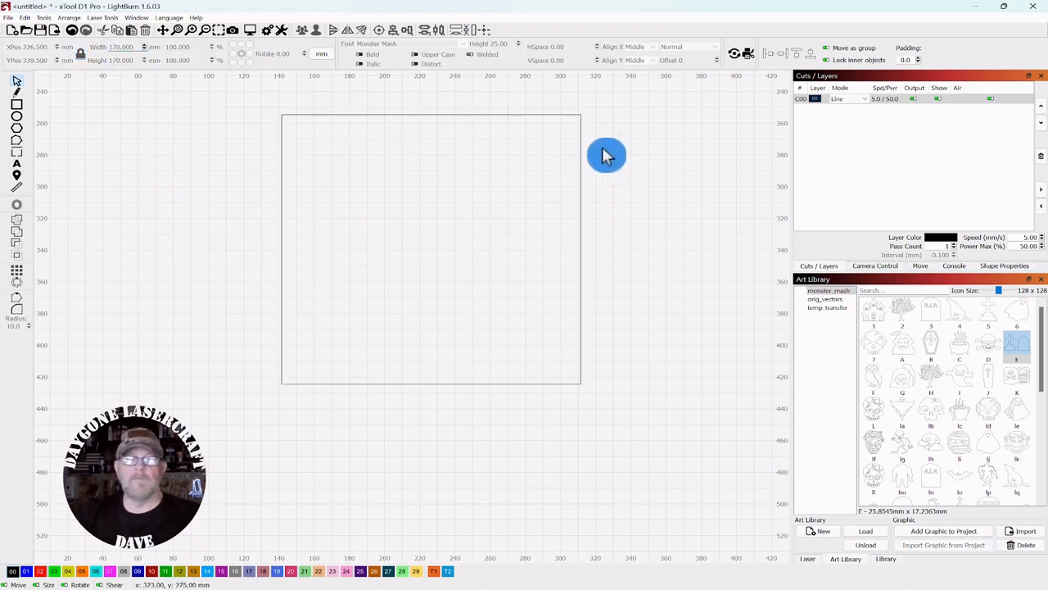
left_click(481, 180)
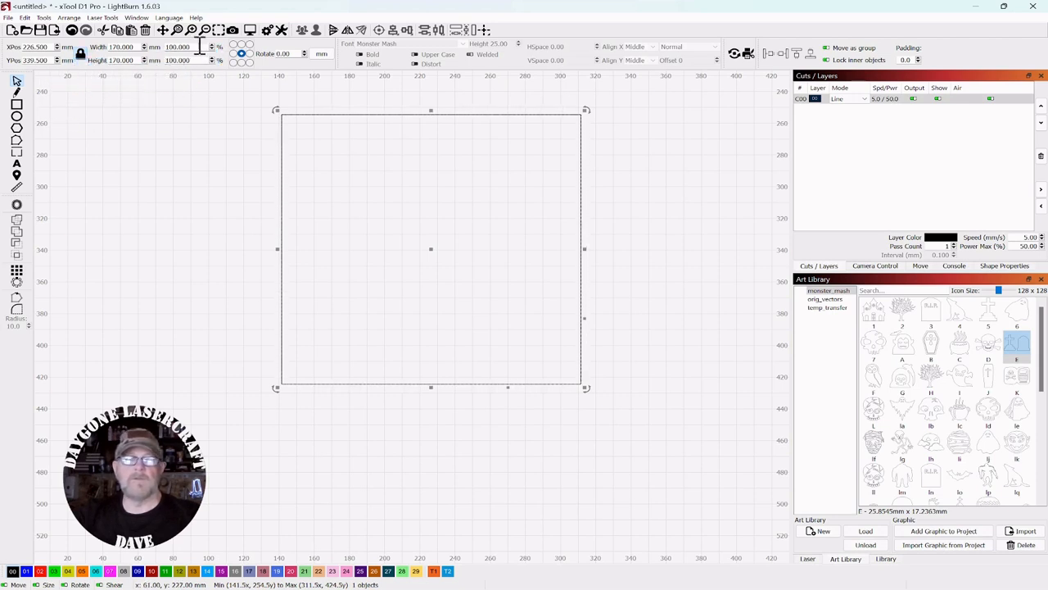
Step: Make an 85% copy of the square and stretch it toward the lower left to about 176 mm
left_click_drag(198, 47, 164, 49)
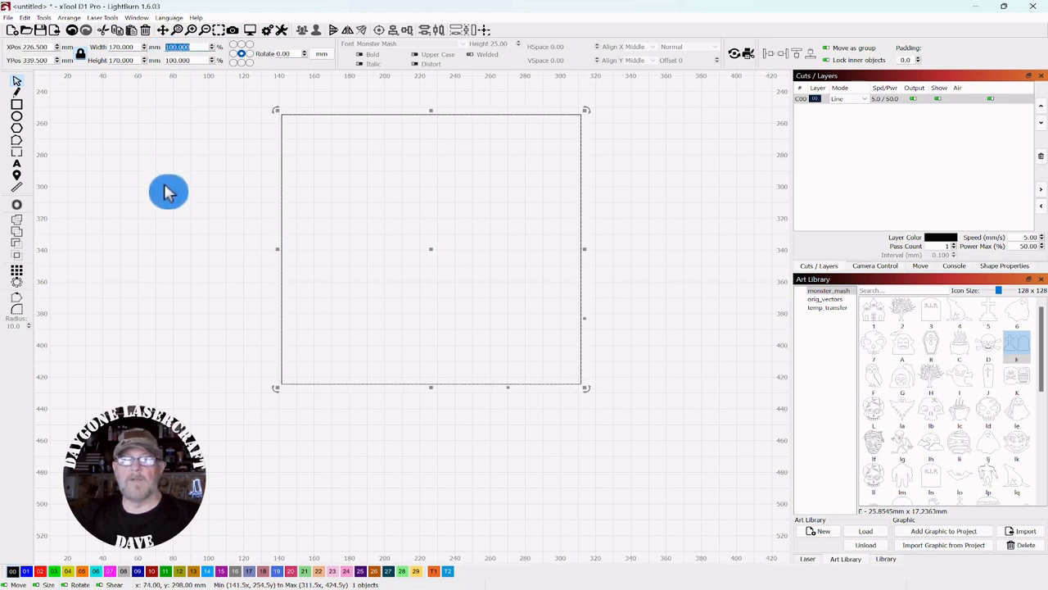
type("85")
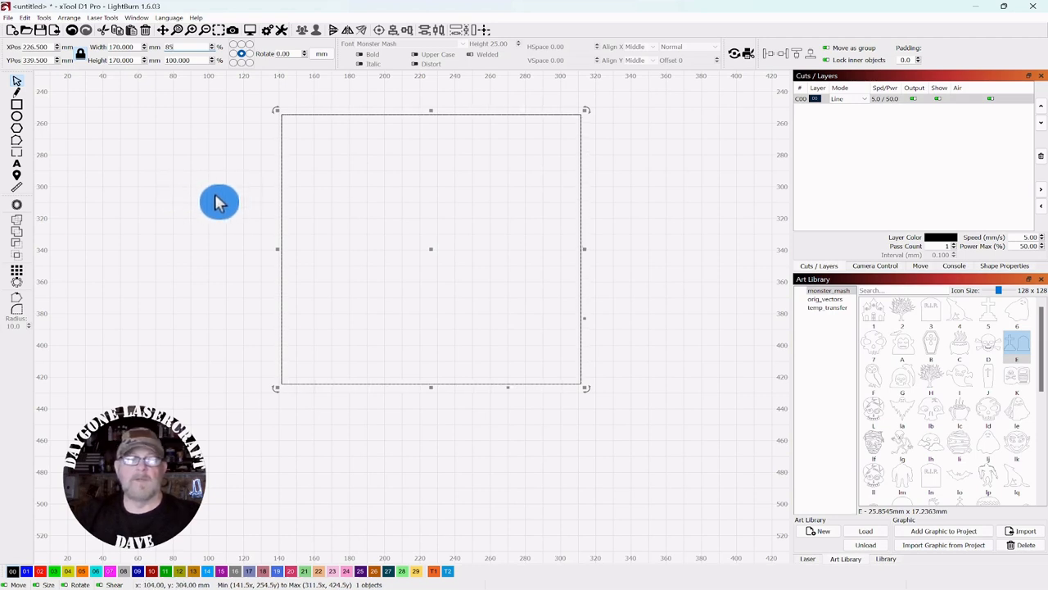
key("Return")
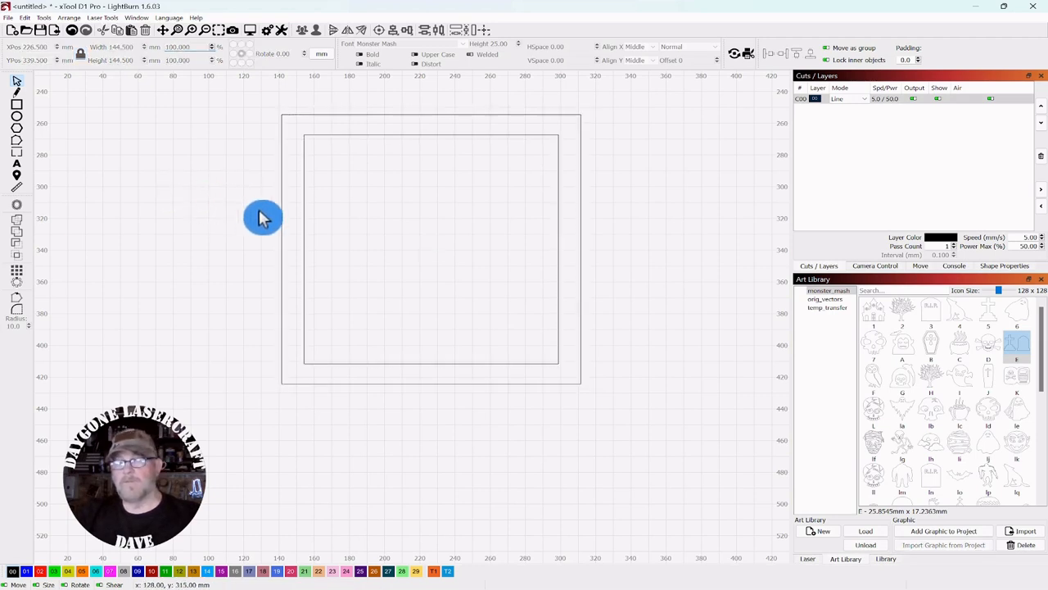
left_click_drag(325, 300, 295, 325)
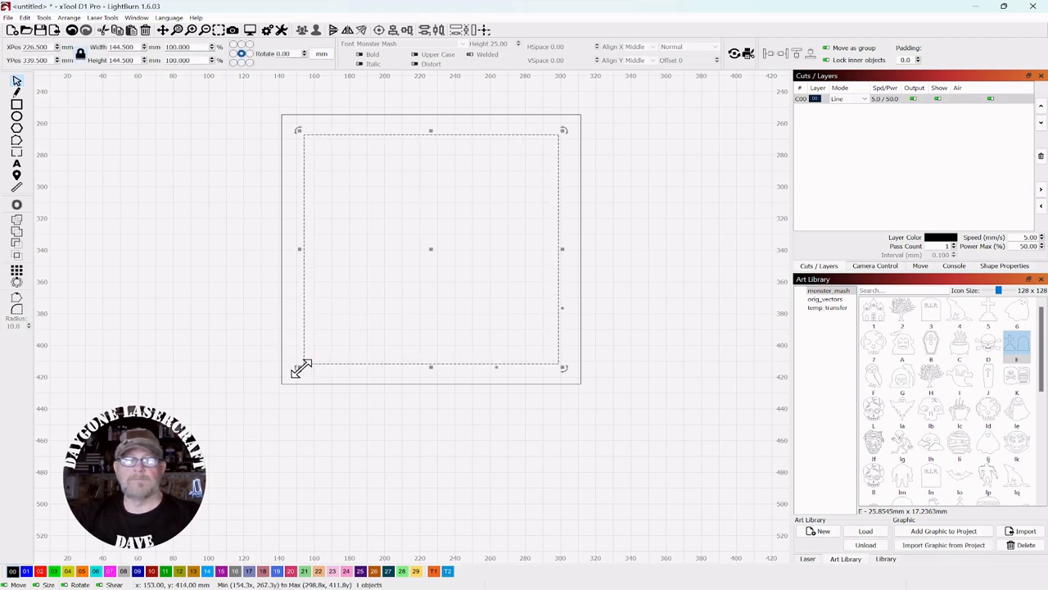
left_click_drag(301, 368, 249, 414)
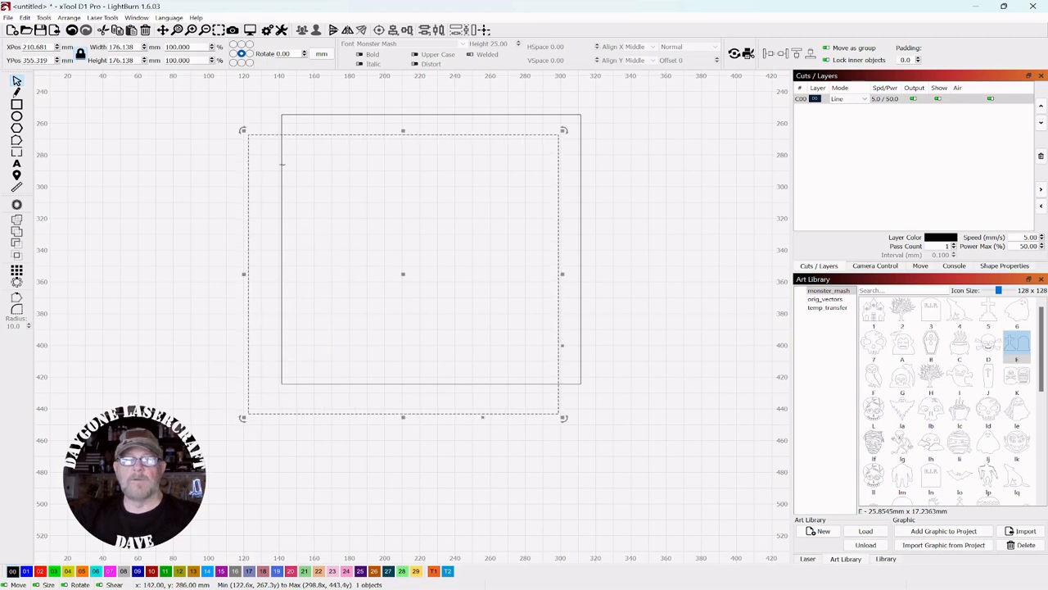
left_click(278, 127)
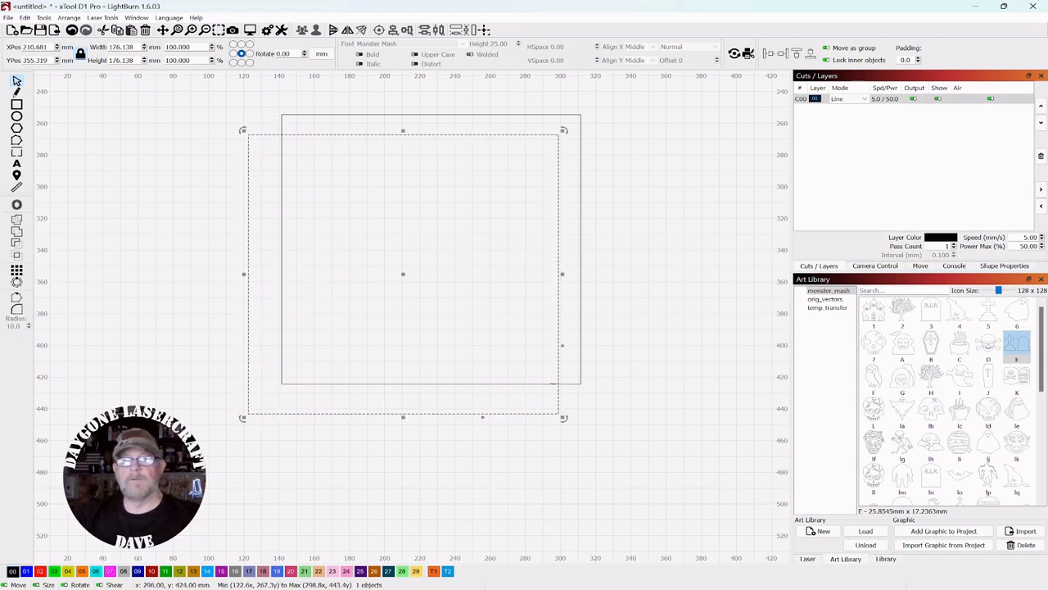
Step: Boolean-subtract the enlarged rectangle from the 170 mm square, leaving an L-shaped frame
left_click(631, 240)
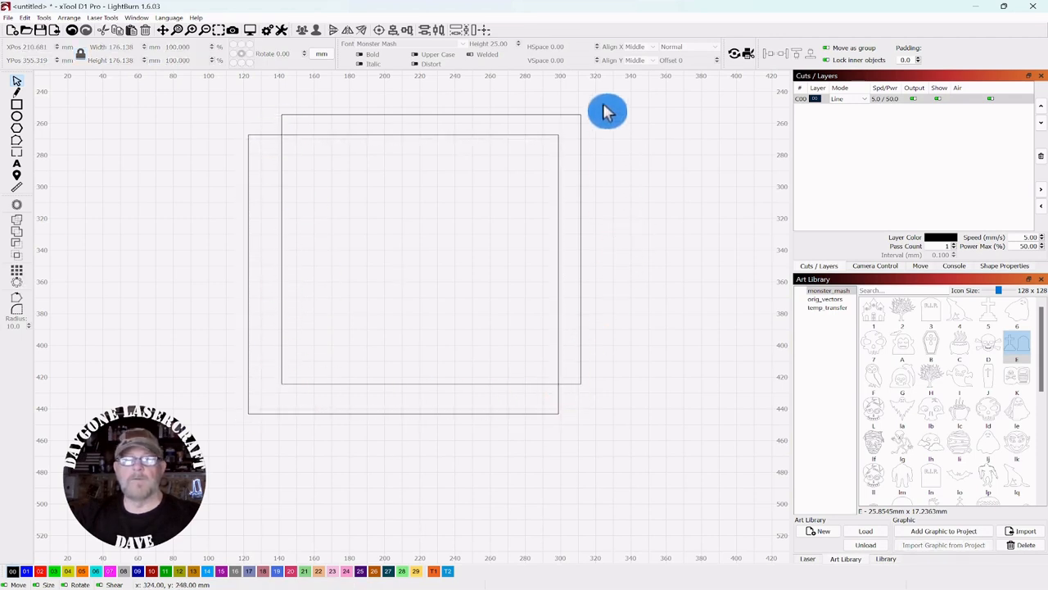
left_click(578, 125)
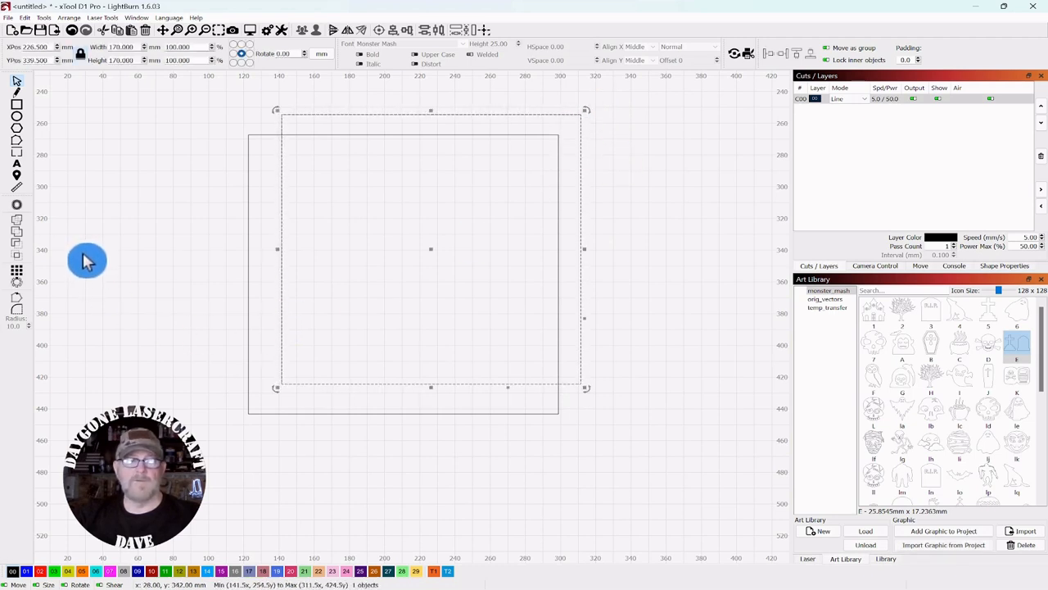
left_click(247, 158, "shift")
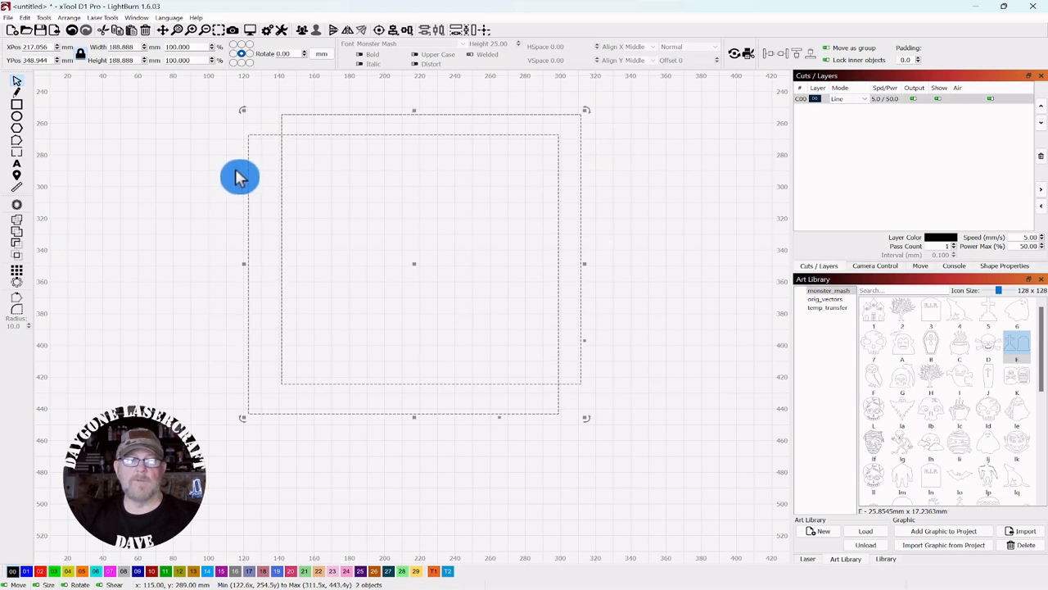
left_click(18, 252)
left_click(107, 211)
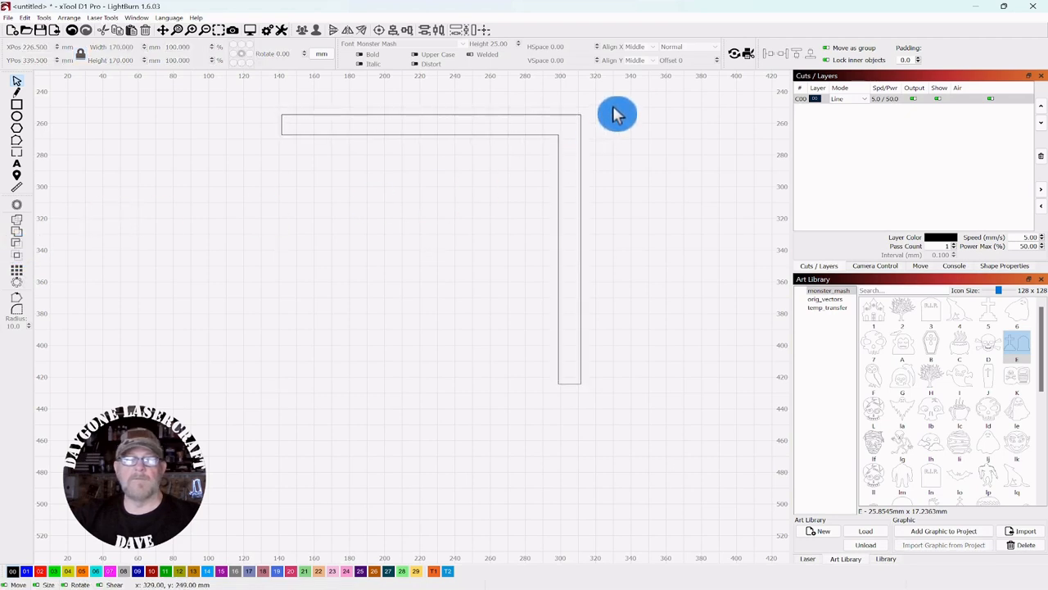
Step: Move the L-shaped frame lower on the canvas
left_click_drag(611, 106, 485, 174)
left_click_drag(430, 251, 426, 312)
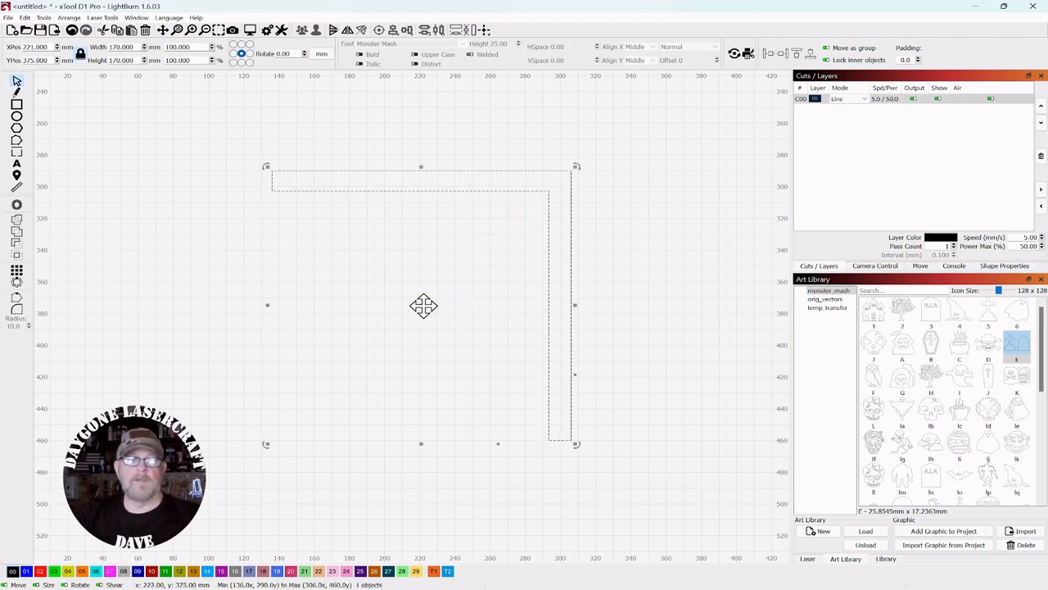
right_click(426, 309)
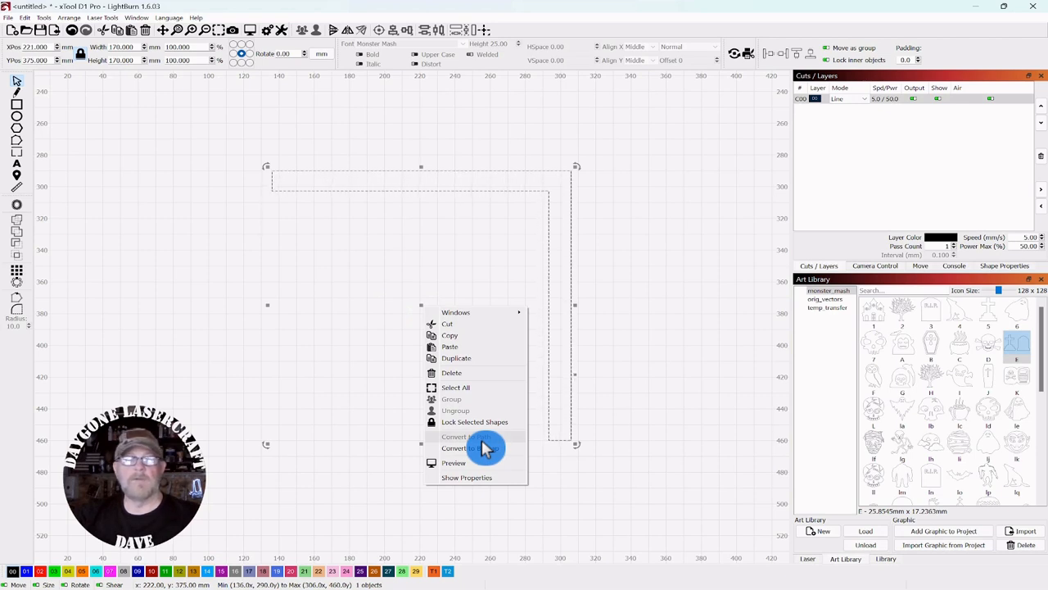
left_click(505, 138)
left_click_drag(505, 131, 327, 261)
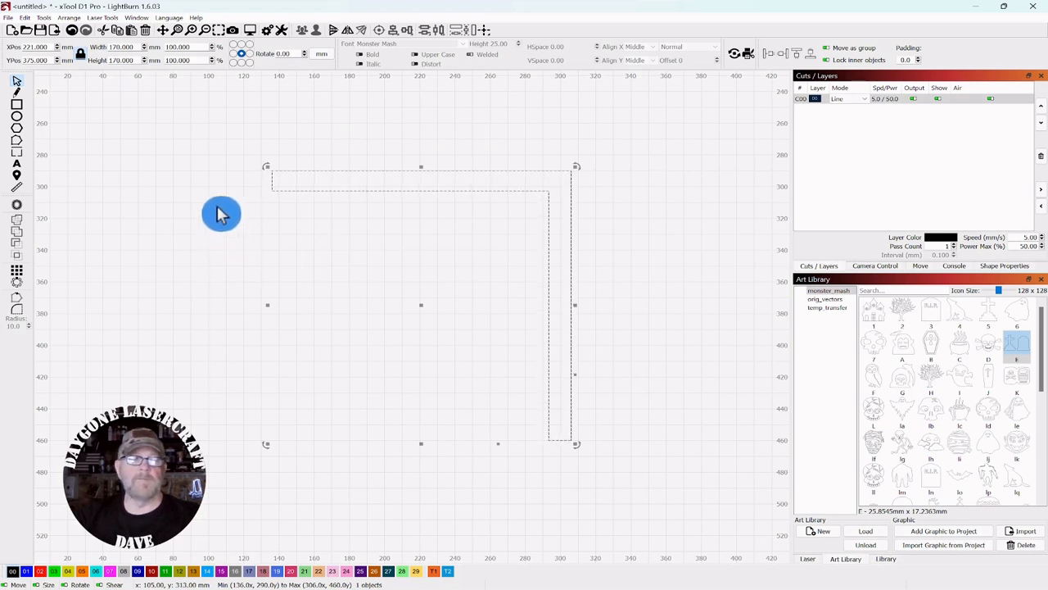
Step: Bow the frame's top edge and outer right edge into curves with Edit Nodes
left_click(17, 142)
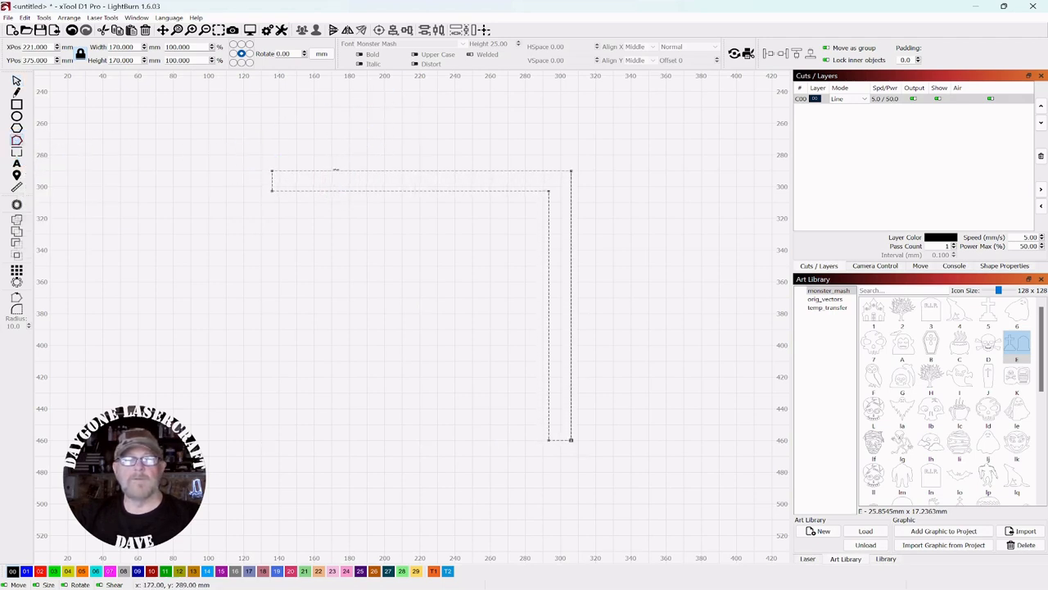
left_click_drag(335, 170, 312, 153)
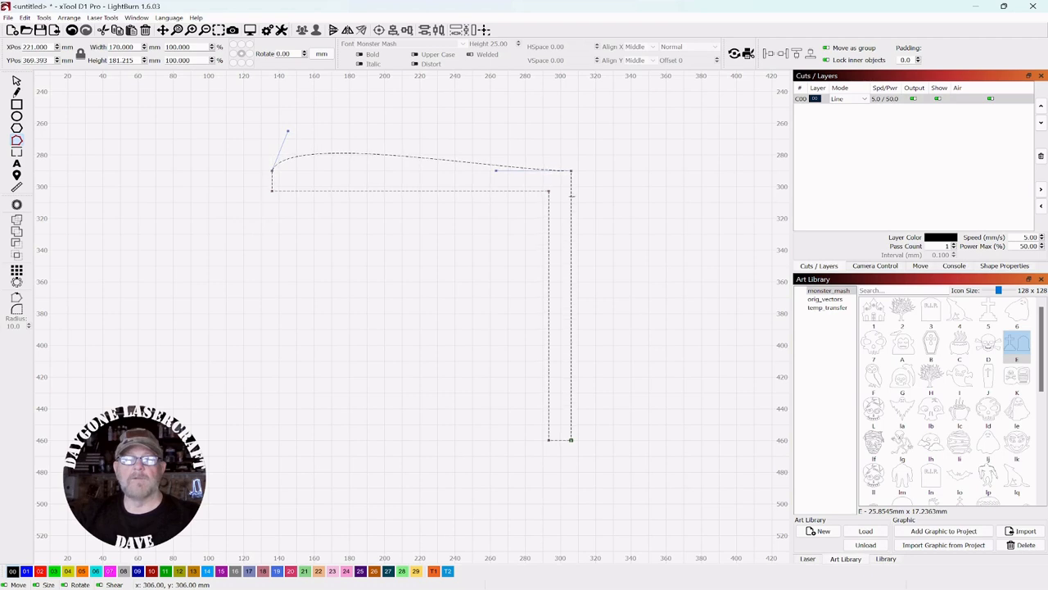
left_click_drag(571, 197, 588, 195)
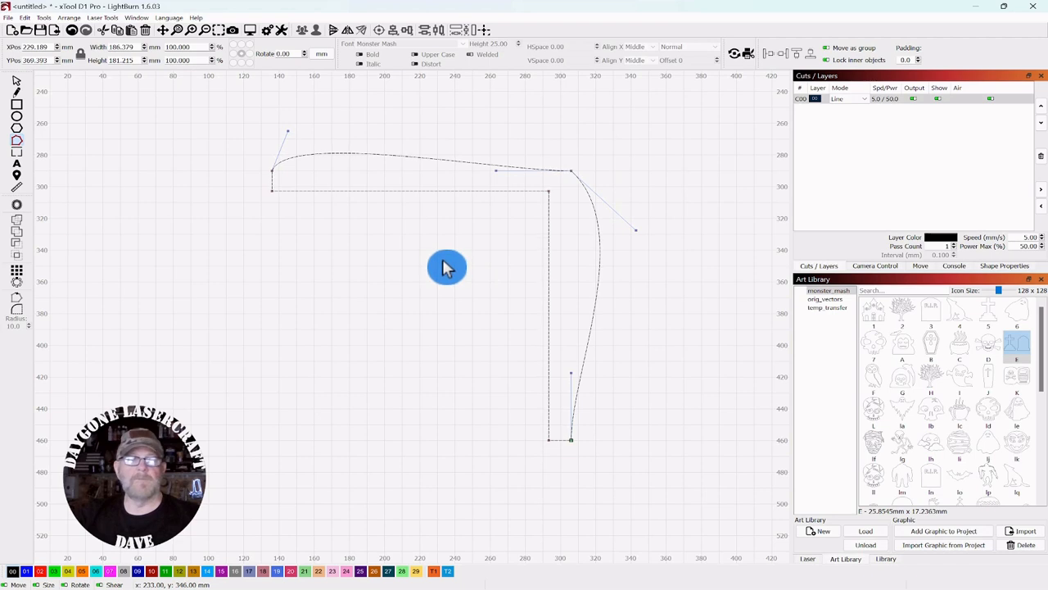
left_click(16, 80)
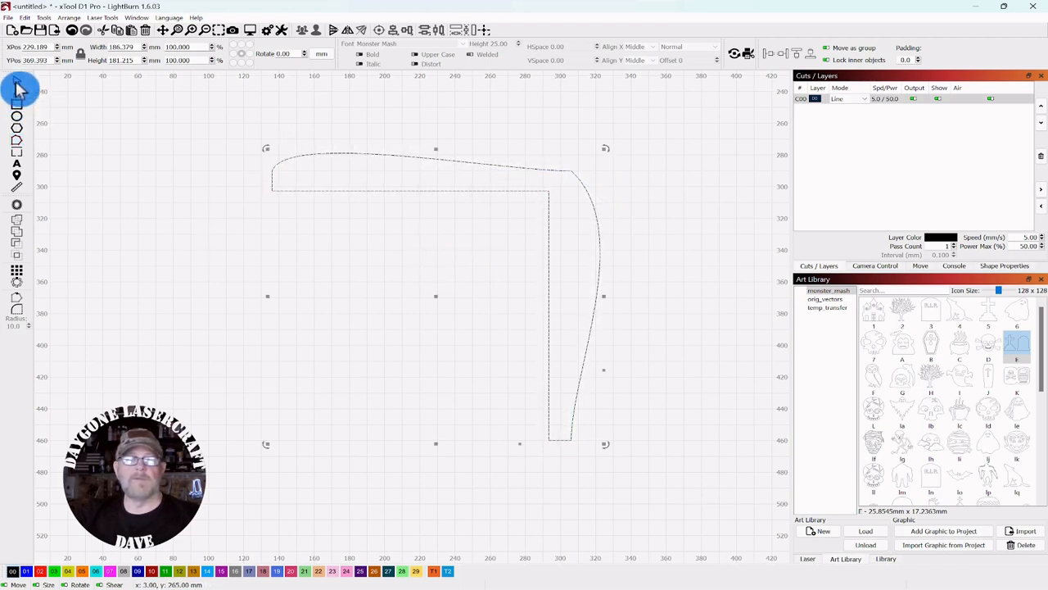
left_click_drag(435, 297, 443, 363)
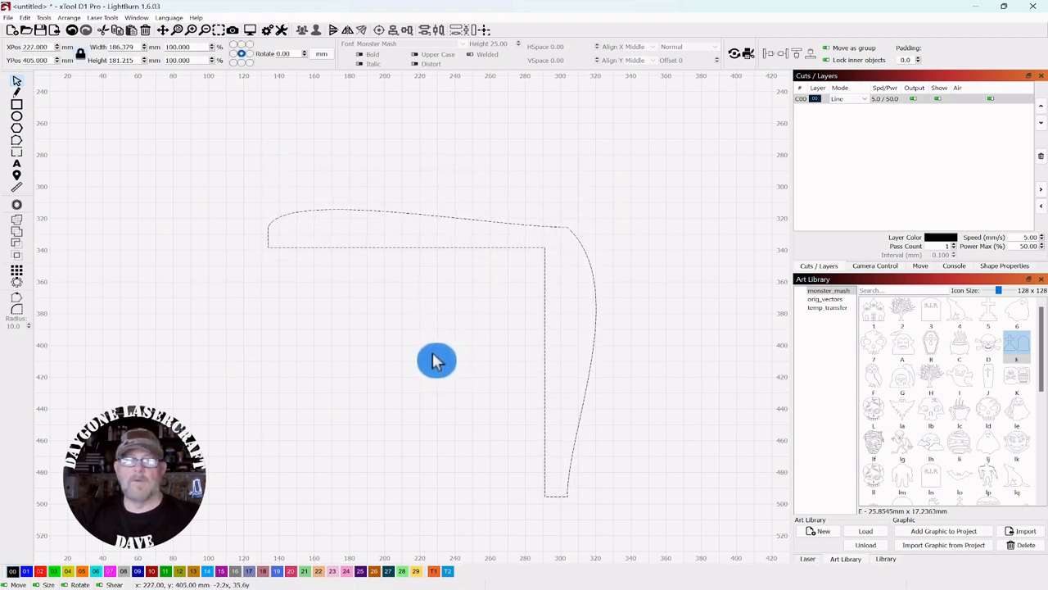
left_click_drag(432, 354, 433, 353)
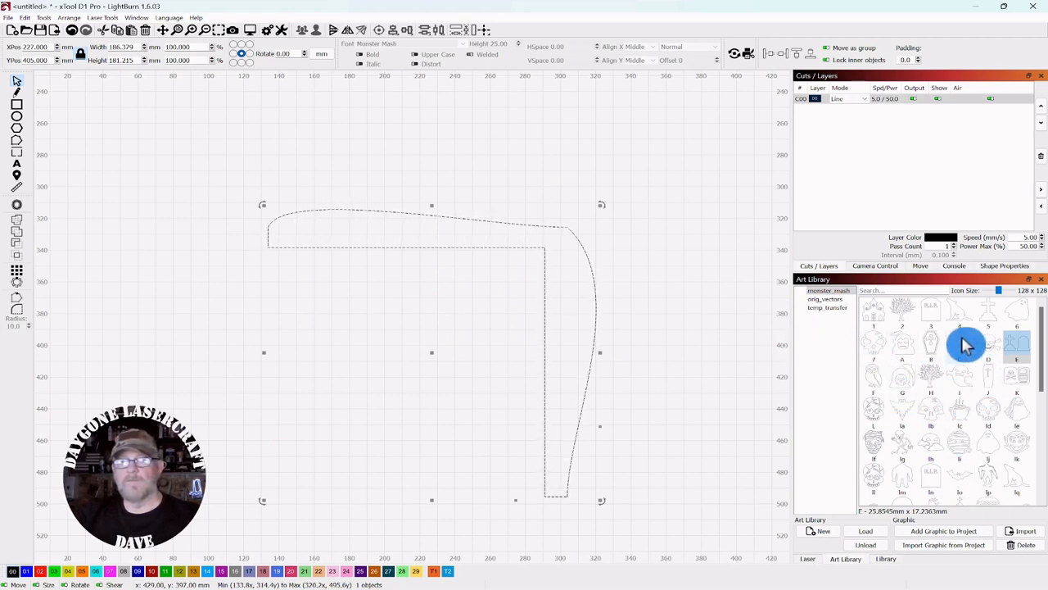
mouse_move(933, 444)
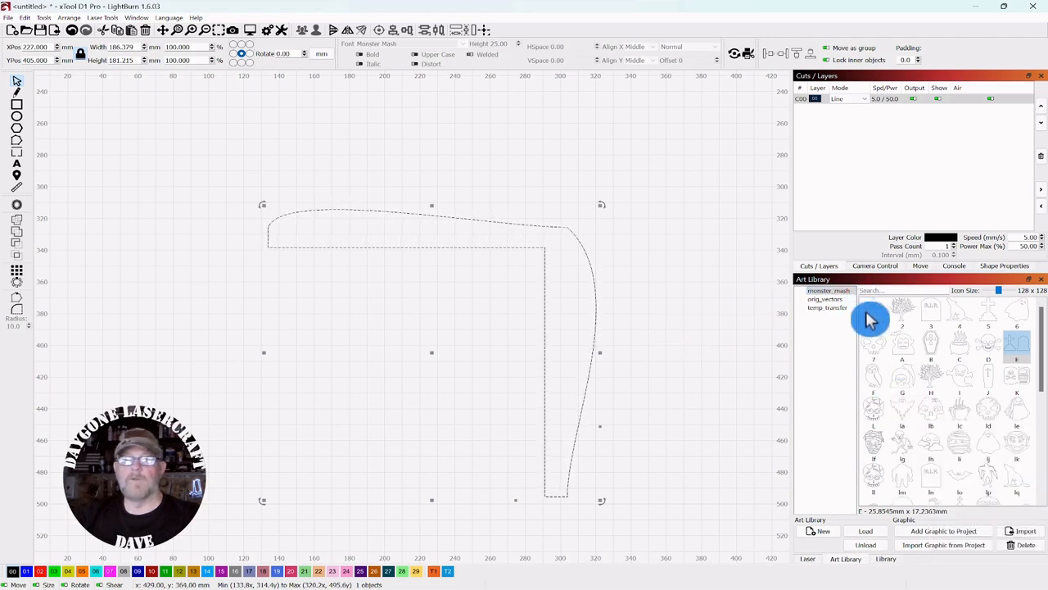
mouse_move(899, 319)
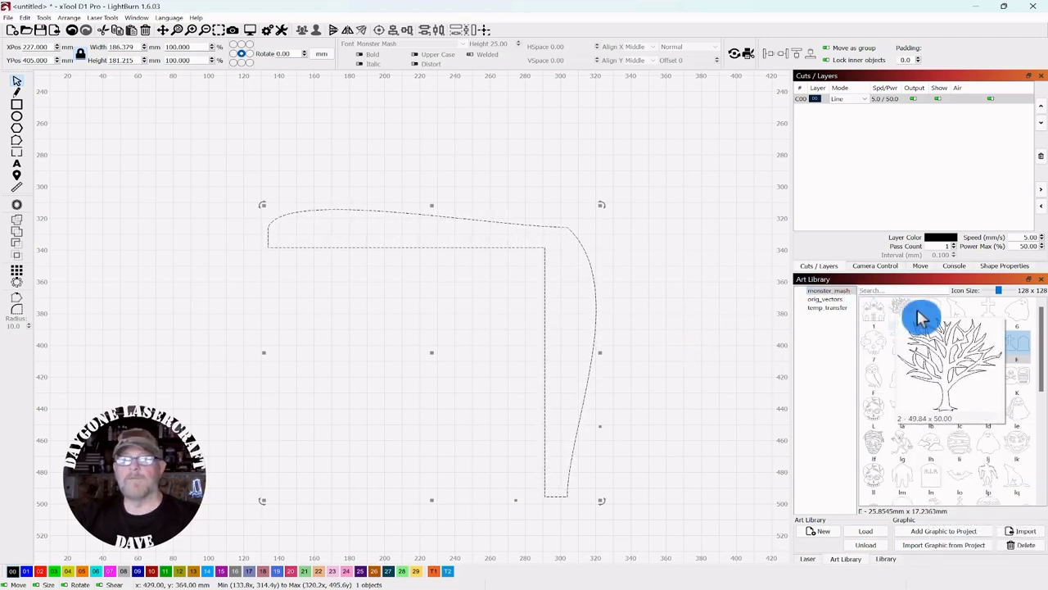
mouse_move(952, 319)
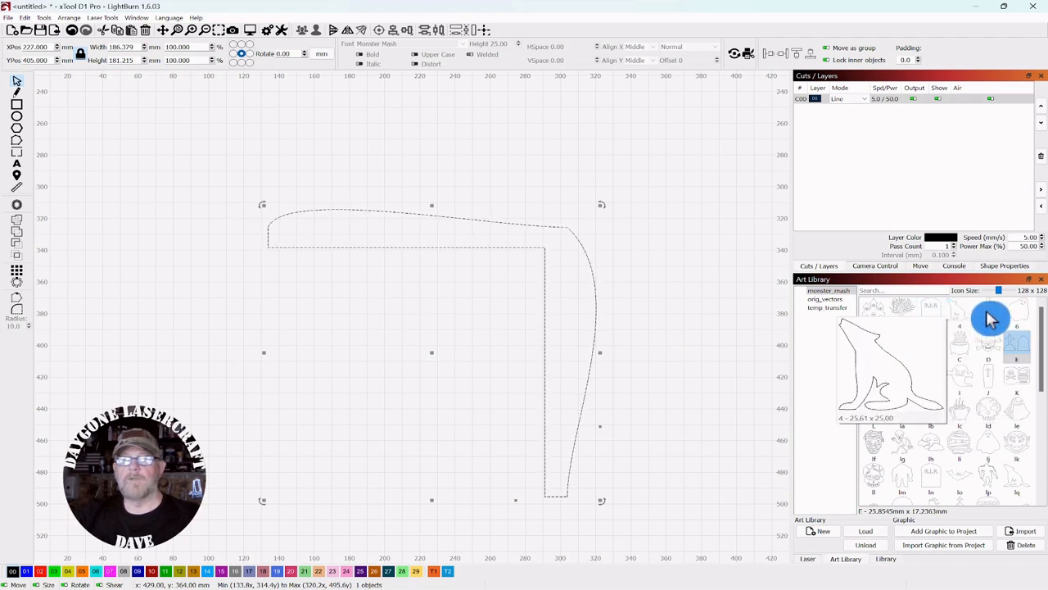
mouse_move(990, 317)
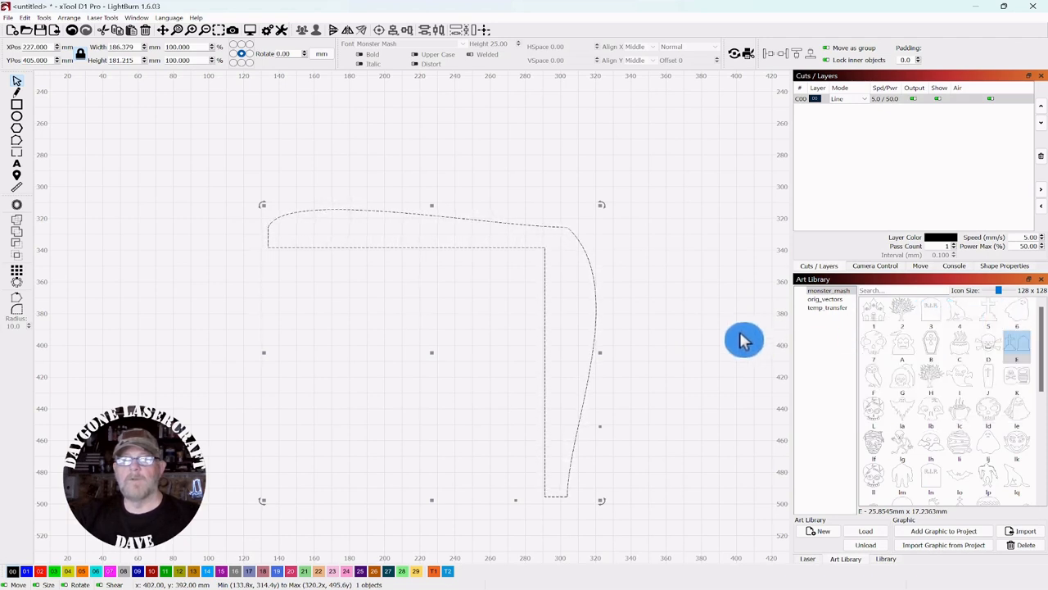
left_click(880, 319)
Step: Drop the Art Library haunted house above the frame's left end and tilt it slightly
left_click_drag(880, 319, 342, 169)
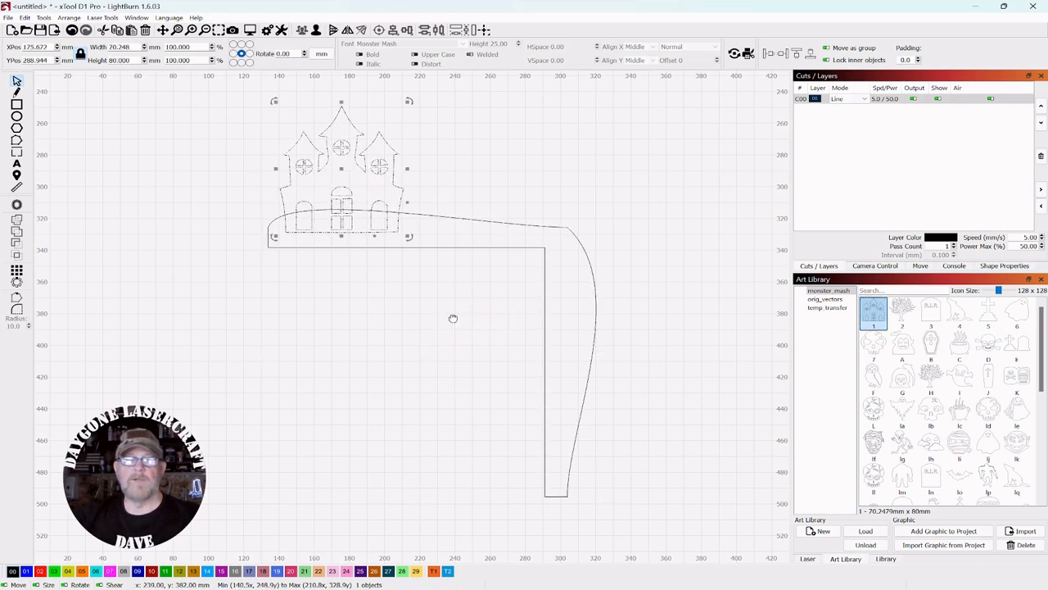
left_click_drag(455, 319, 536, 344)
scroll(485, 352, "down", 2)
scroll(484, 352, "up", 1)
scroll(485, 352, "down", 2)
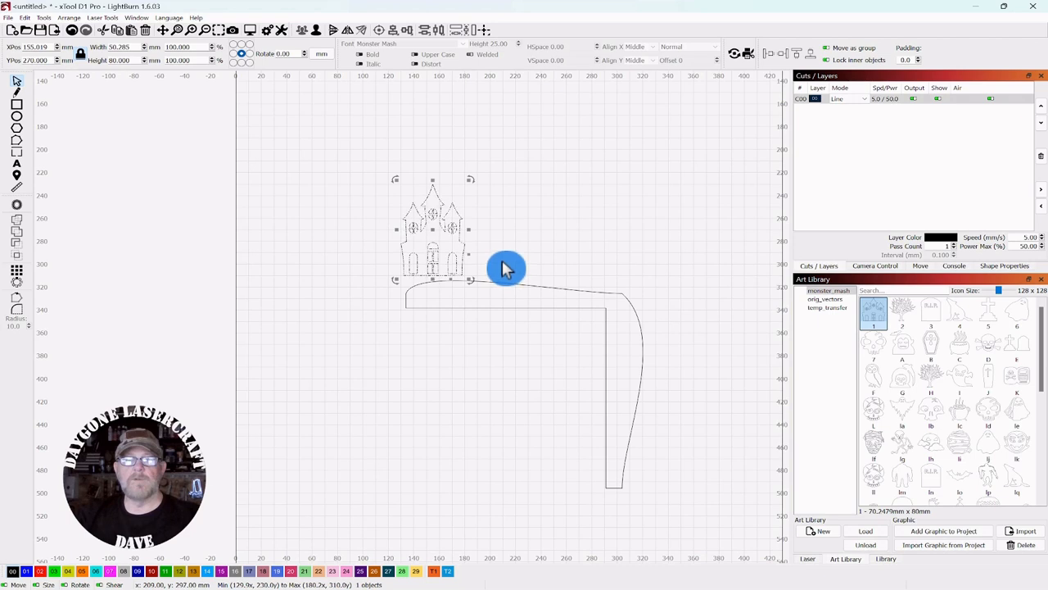
scroll(506, 269, "up", 4)
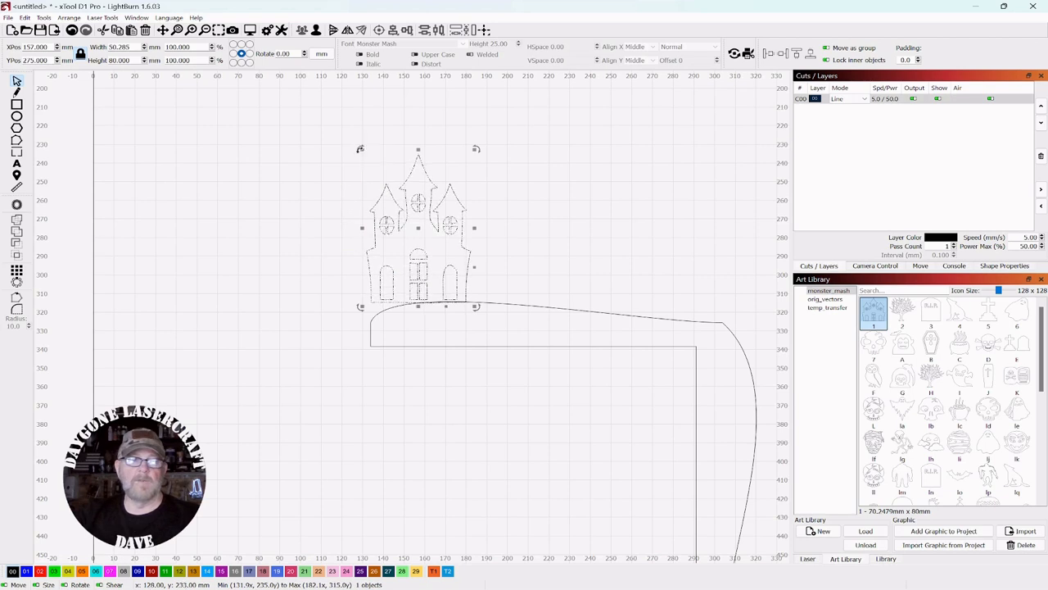
left_click_drag(359, 148, 353, 165)
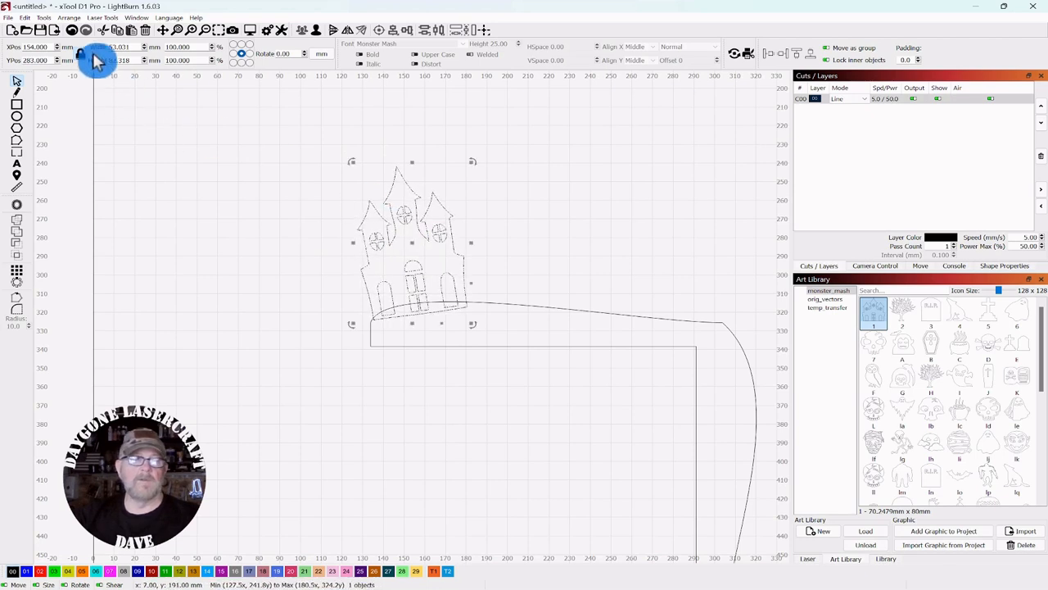
Step: Bend the haunted house's base with Deform Selection to follow the curved edge
left_click(45, 18)
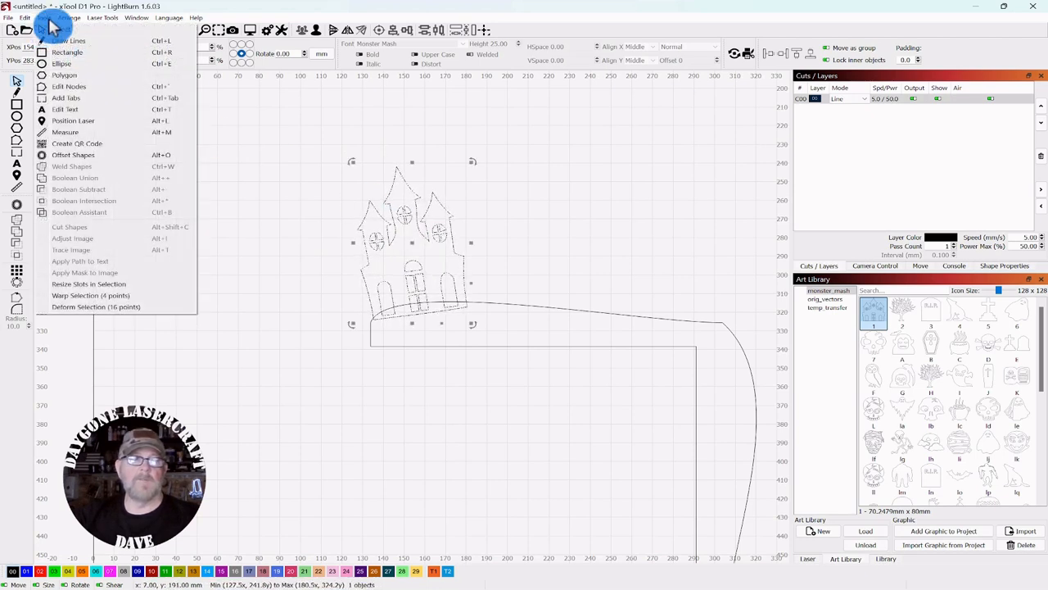
left_click(92, 308)
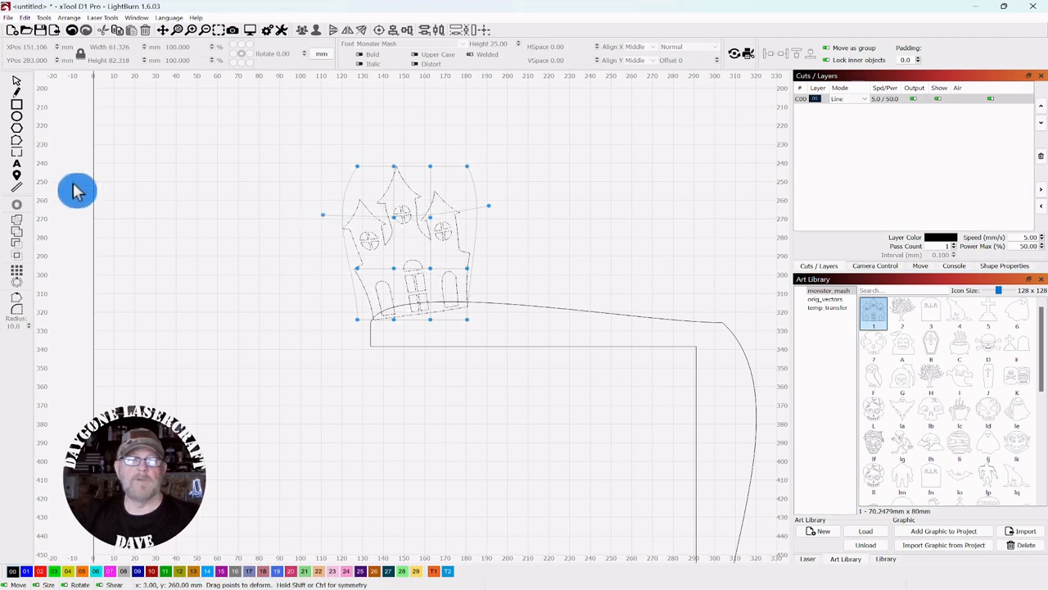
left_click(16, 82)
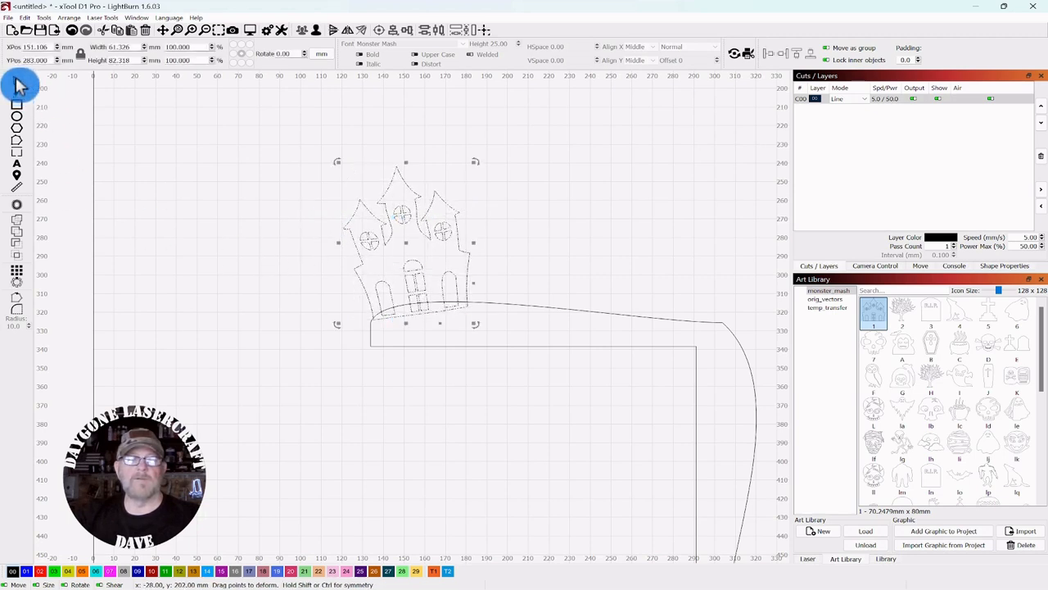
left_click(260, 238)
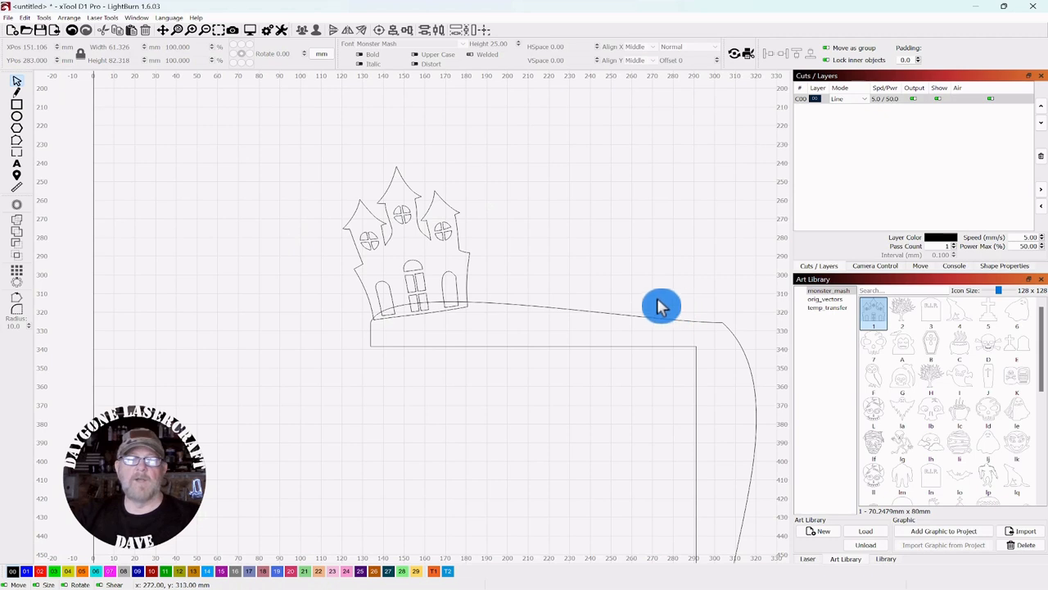
Step: Shift the frame up-left under the house and nudge the house into its curved top-left edge
scroll(663, 306, "down", 2)
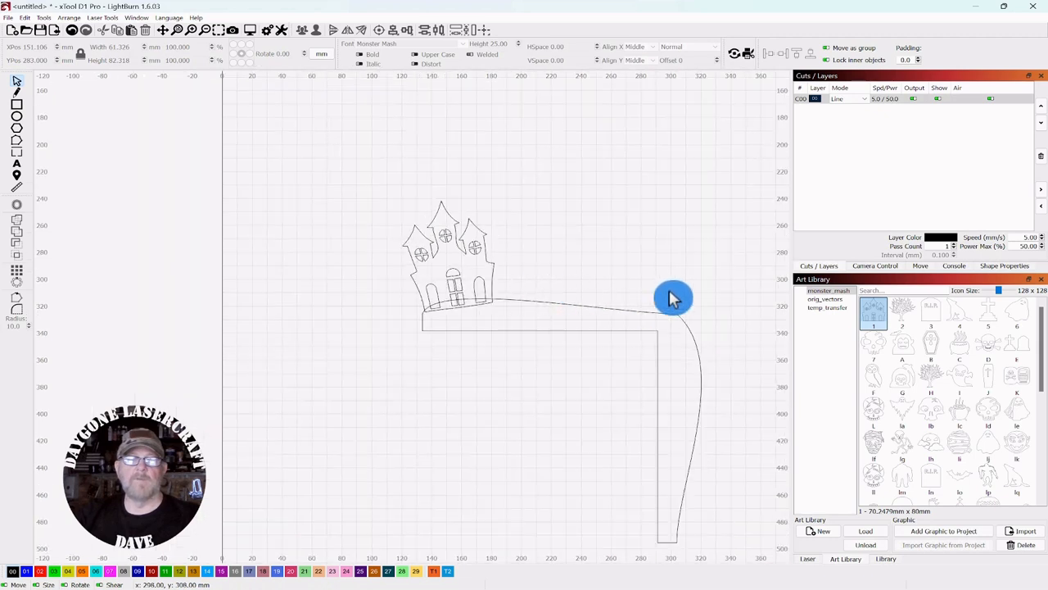
left_click(640, 355)
mouse_move(568, 424)
left_mouse_down()
mouse_move(549, 396)
mouse_move(555, 420)
left_mouse_up()
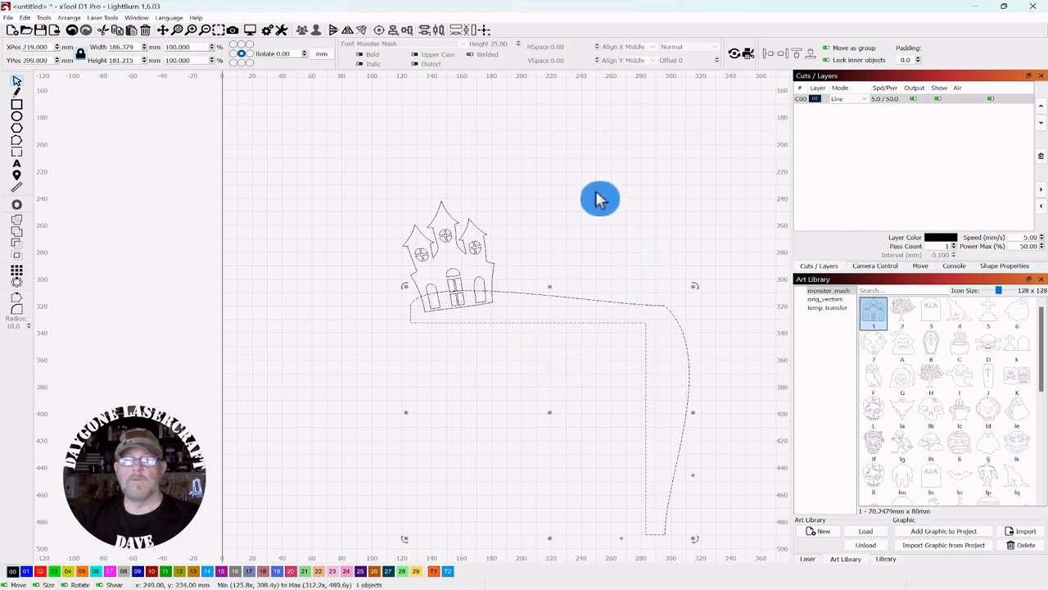
scroll(609, 238, "up", 3)
left_click_drag(605, 195, 598, 150)
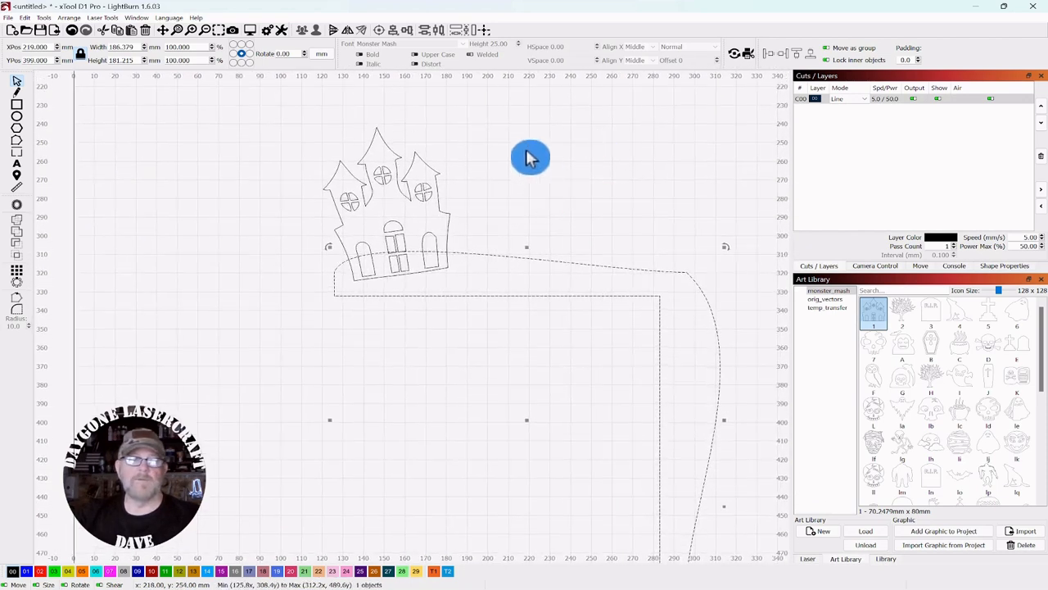
left_click(482, 142)
left_click_drag(438, 137, 372, 211)
left_click(393, 206)
left_click(510, 163)
left_click_drag(512, 164, 523, 233)
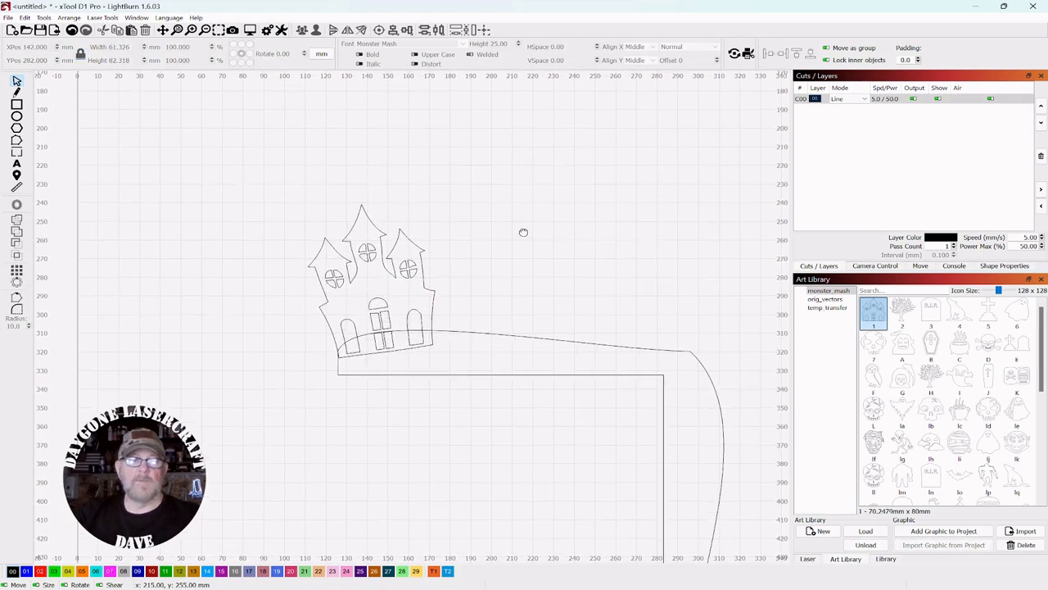
Step: Draw a 34 mm circle moon behind the house's left tower and drag out a duplicate house
left_click(18, 119)
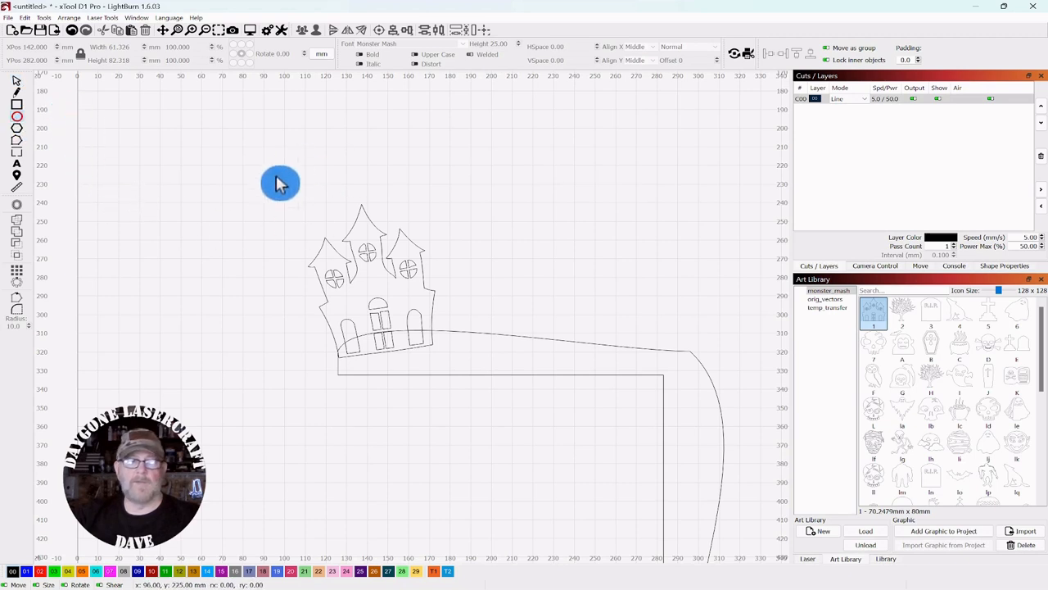
left_click_drag(243, 186, 316, 235)
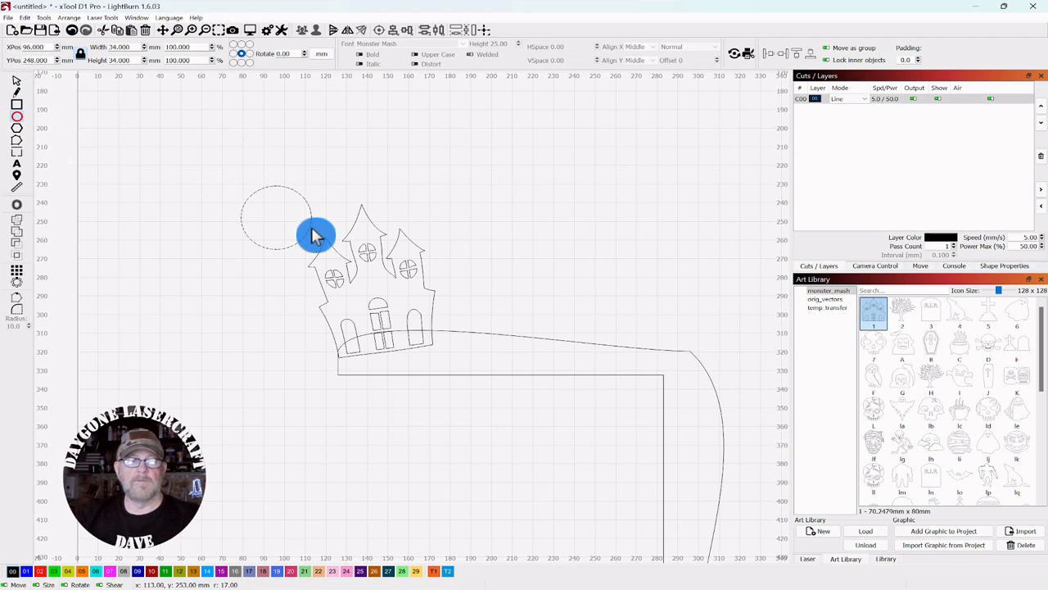
left_click(13, 85)
left_click(16, 82)
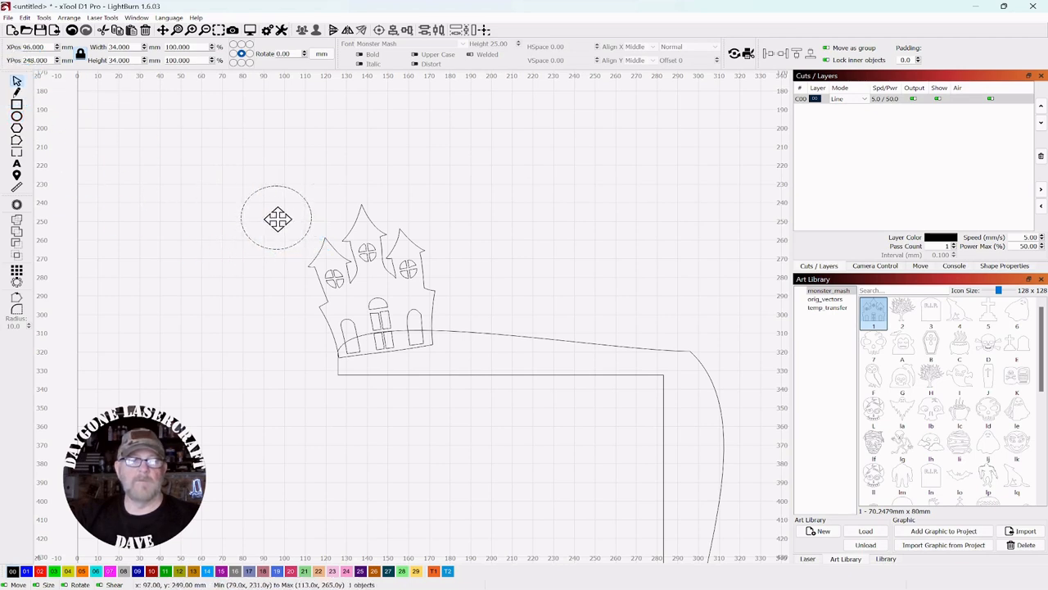
left_click_drag(278, 219, 326, 242)
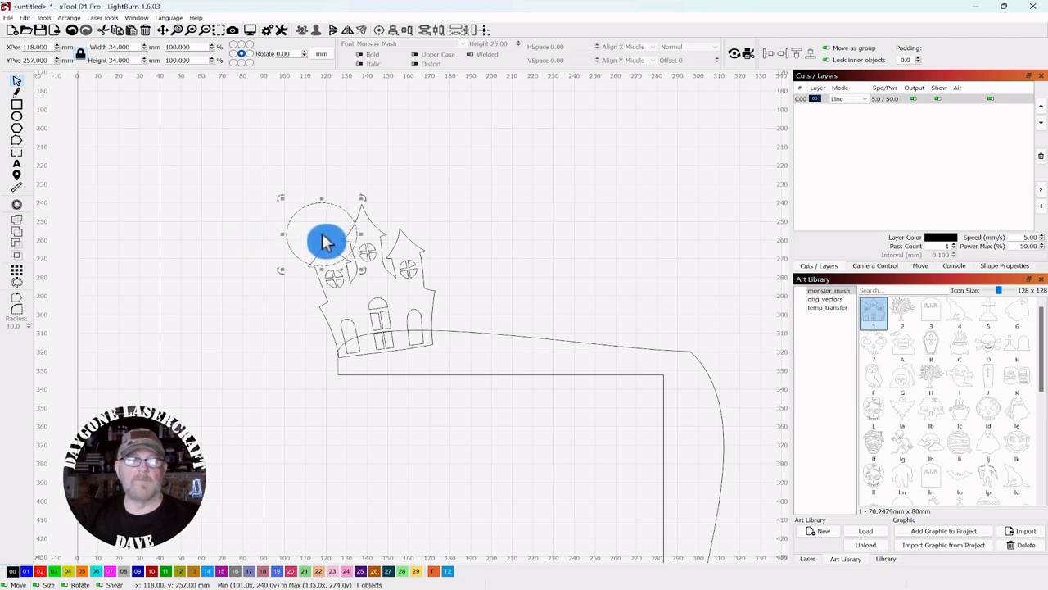
left_click(250, 279)
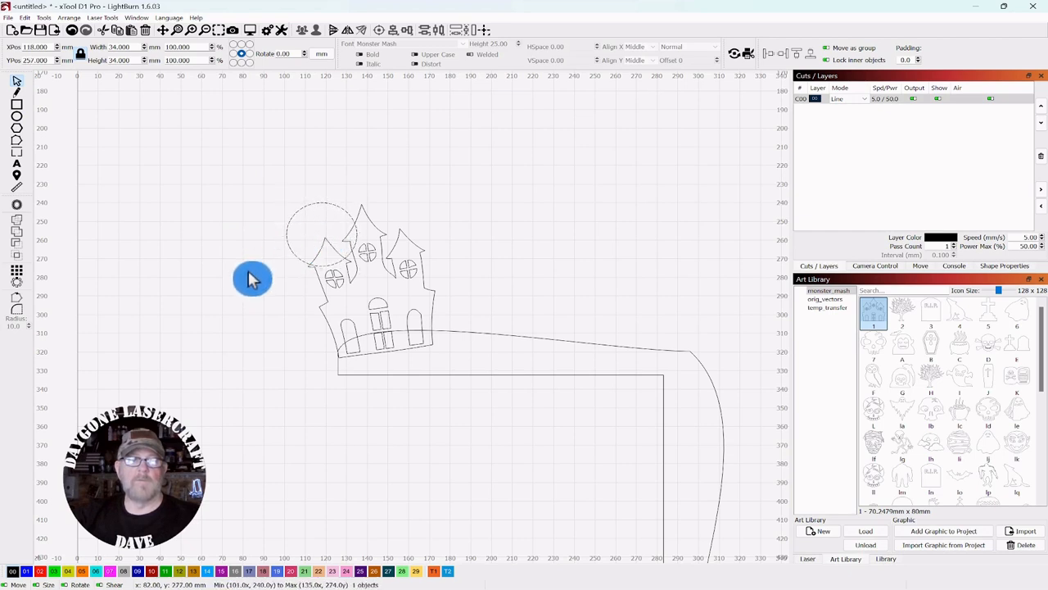
left_click(420, 293)
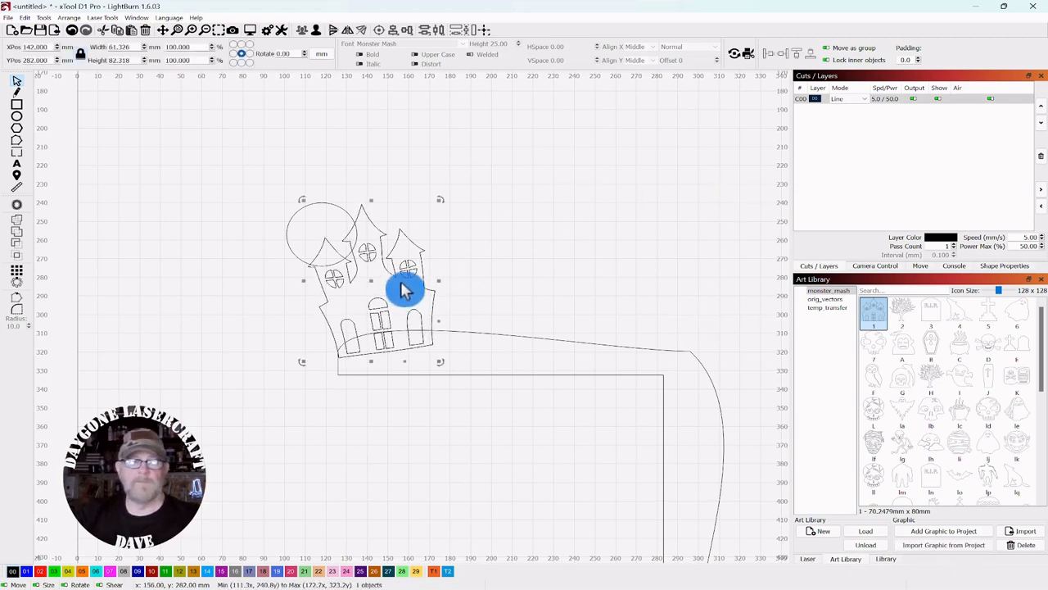
left_click_drag(379, 285, 628, 229)
Step: Move the spare house copy far right of the frame, then select the moon and house
scroll(480, 250, "down", 3)
left_click_drag(664, 190, 546, 183)
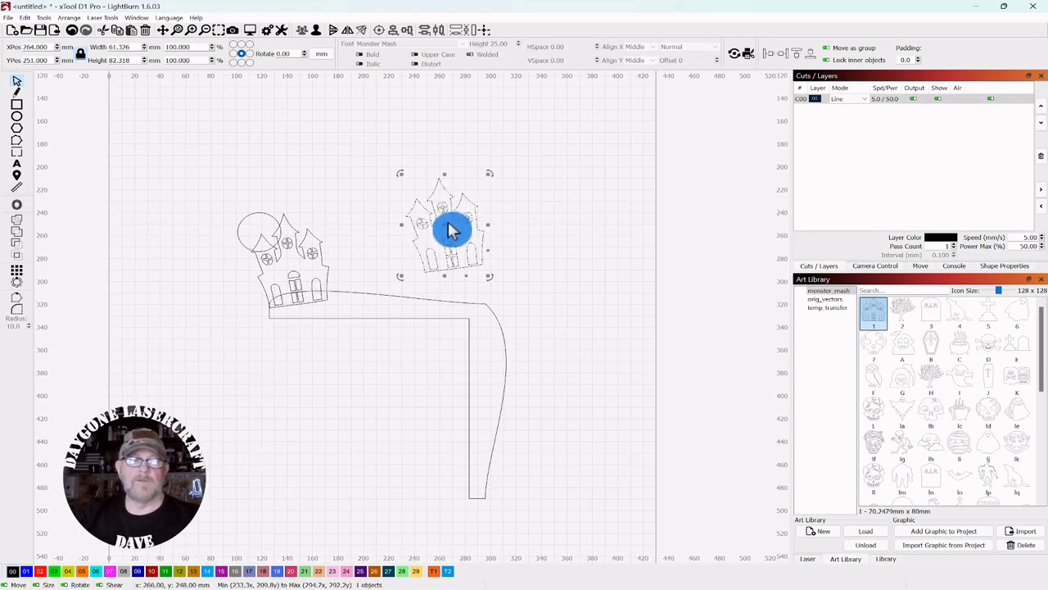
left_click_drag(446, 227, 726, 204)
left_click_drag(471, 243, 497, 261)
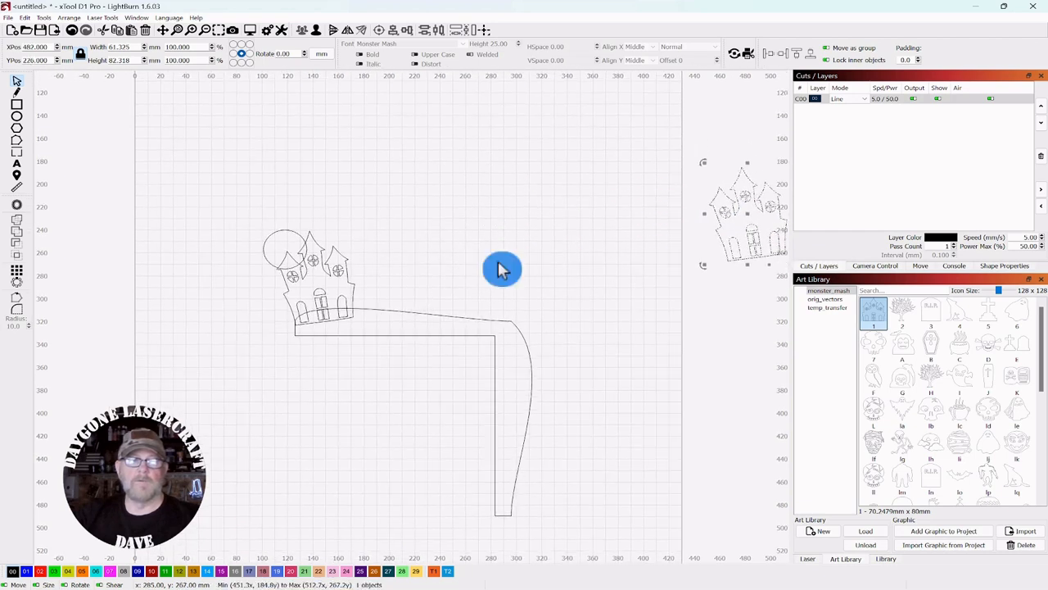
scroll(503, 257, "up", 3)
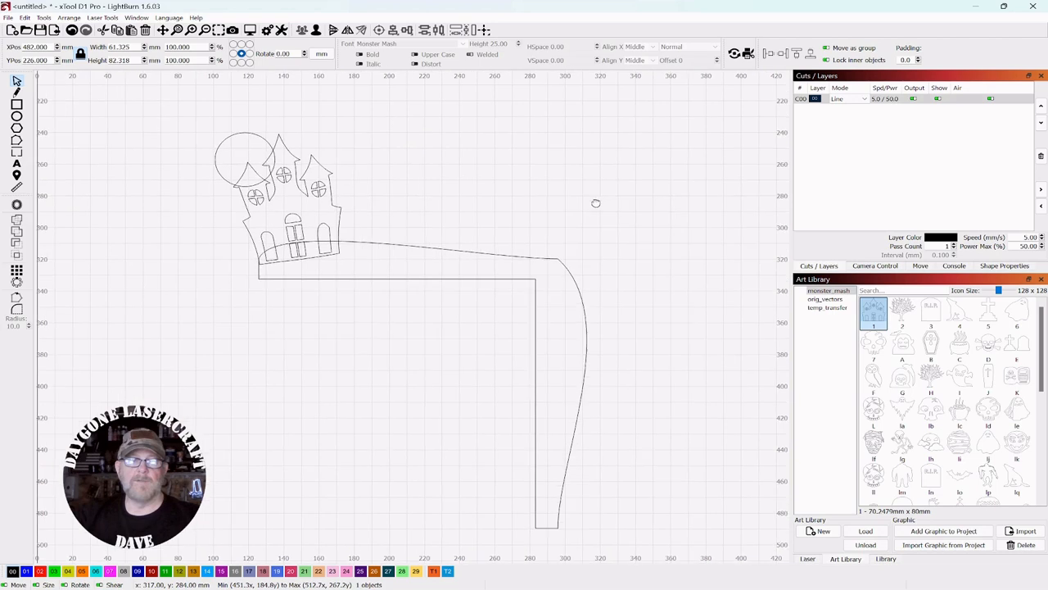
scroll(597, 197, "down", 1)
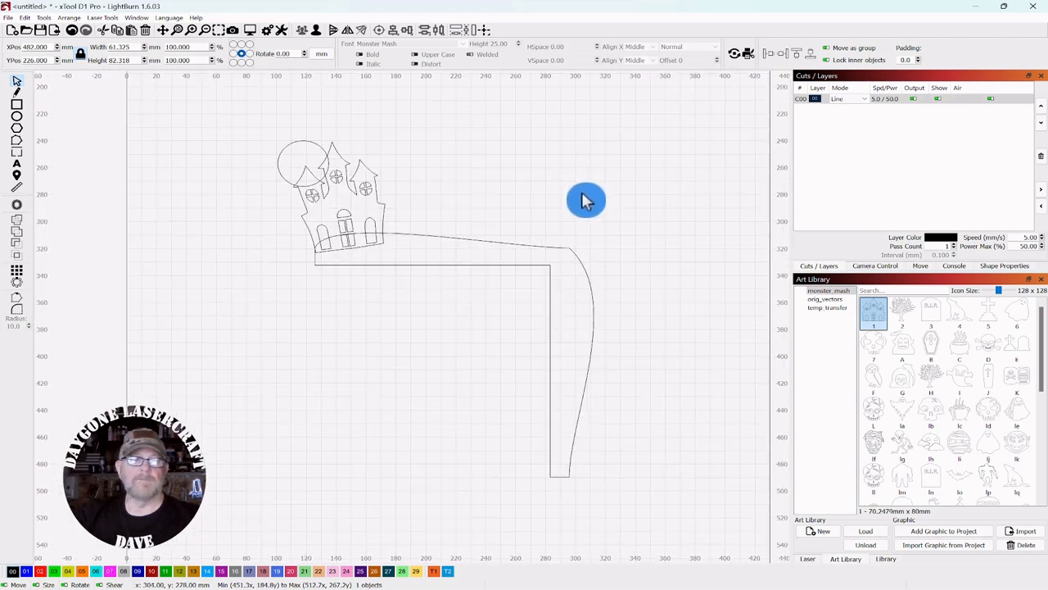
left_click_drag(564, 178, 560, 203)
left_click_drag(340, 158, 261, 230)
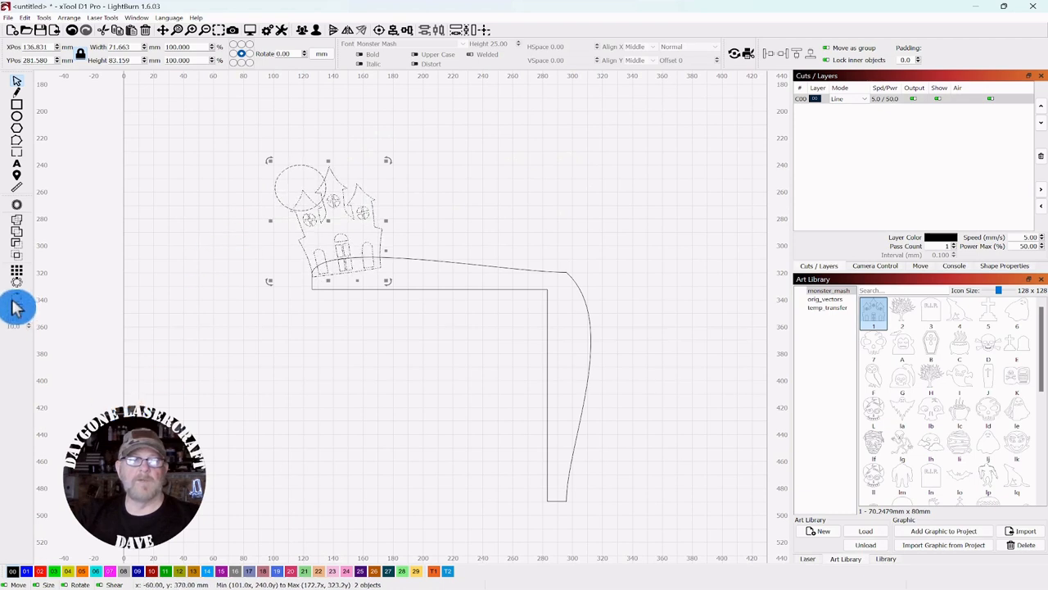
Step: Weld the moon into the house, then weld the house onto the curved frame
left_click(16, 219)
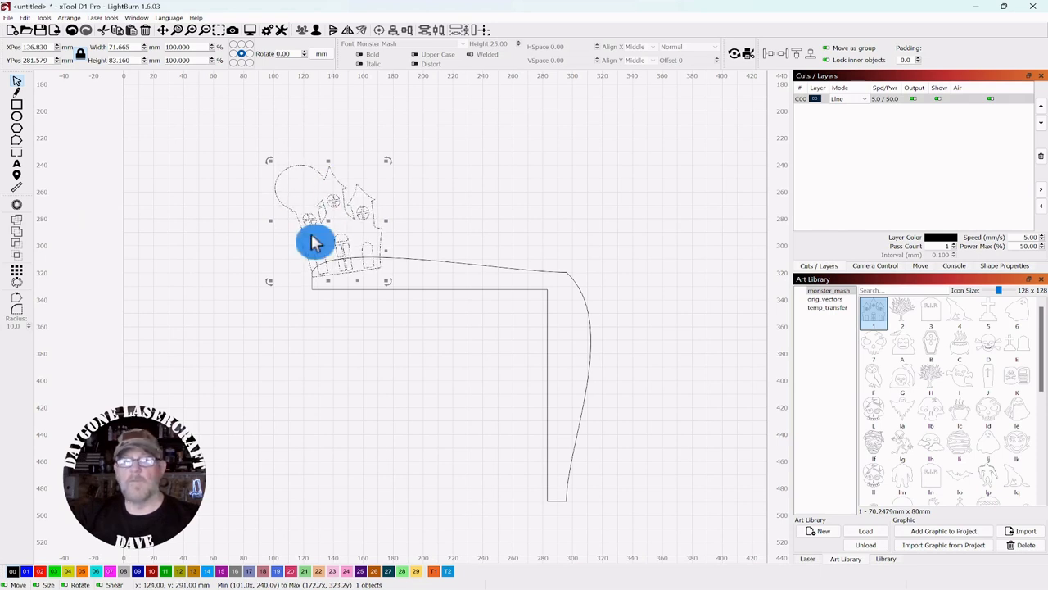
left_click(465, 195)
left_click_drag(516, 203, 215, 354)
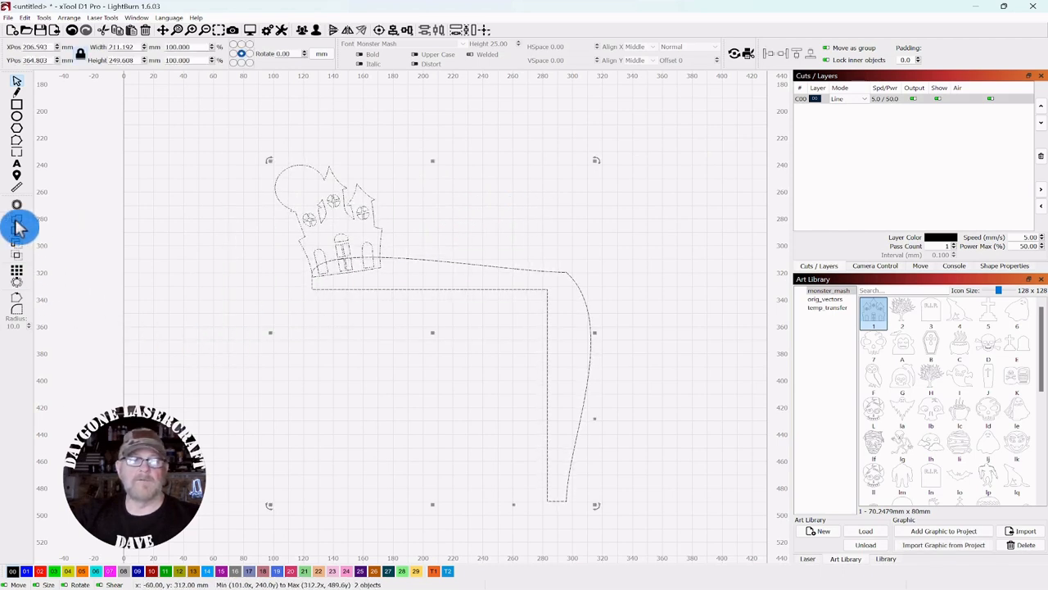
left_click(140, 287)
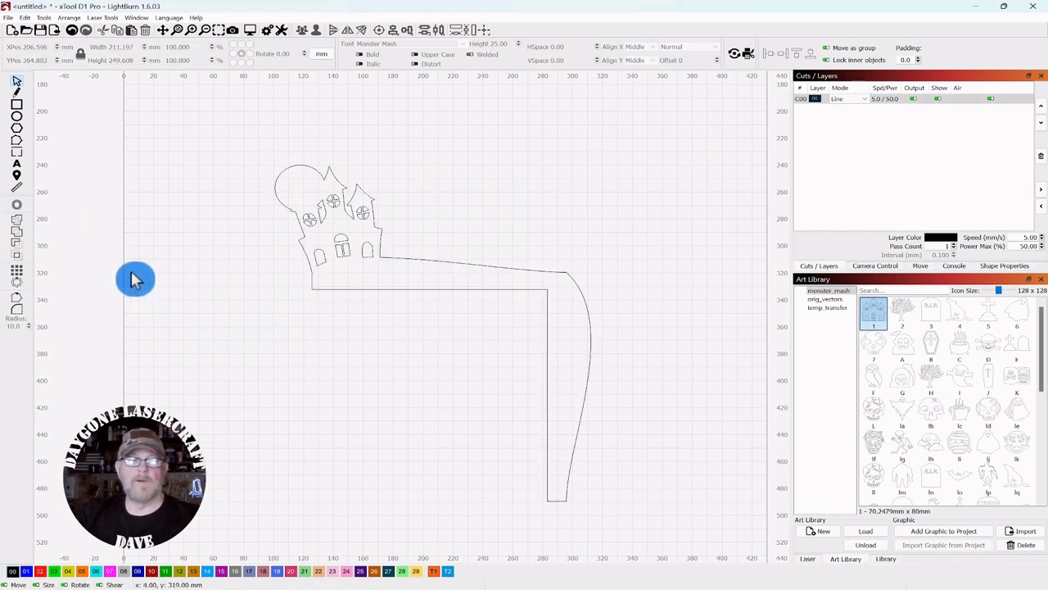
scroll(445, 211, "down", 2)
left_click_drag(608, 191, 521, 227)
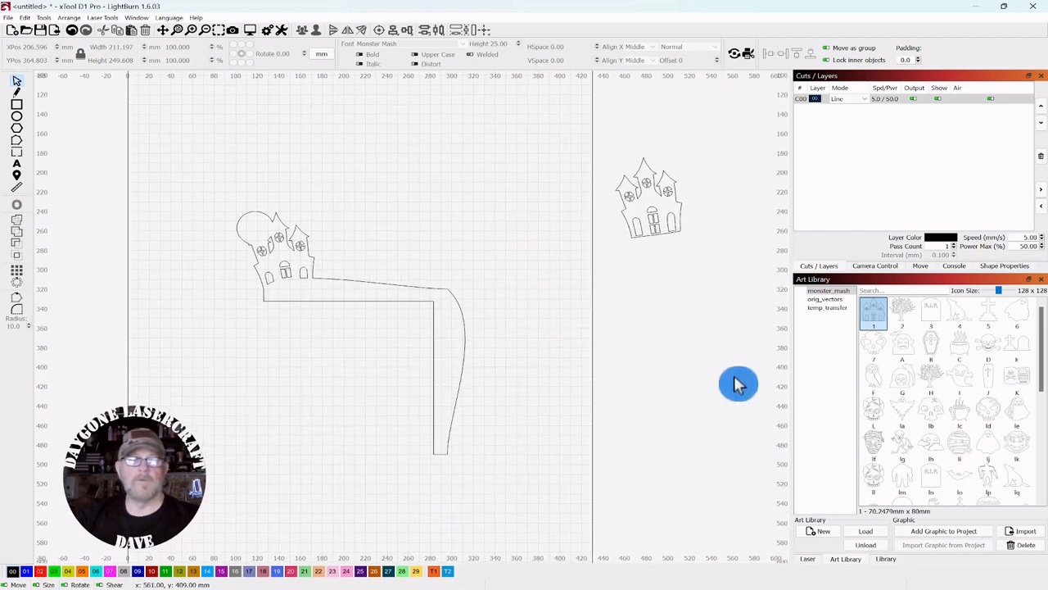
Step: Drop the roughly 50 × 50 mm bare tree on the frame's sloping edge right of the house
left_click_drag(866, 328, 426, 239)
left_click_drag(345, 256, 347, 267)
scroll(423, 250, "up", 3)
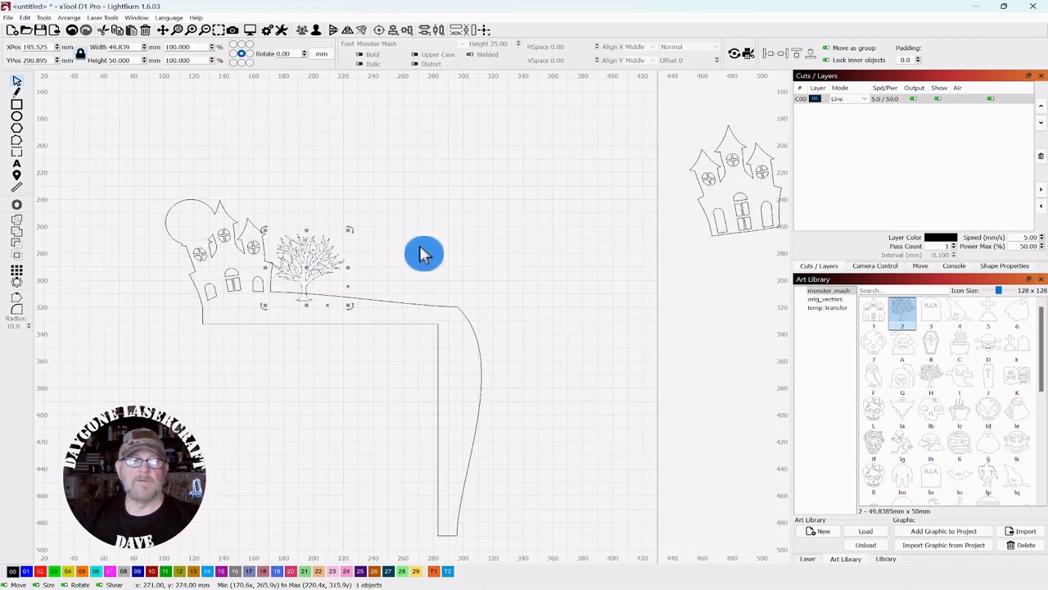
left_click_drag(491, 246, 554, 208)
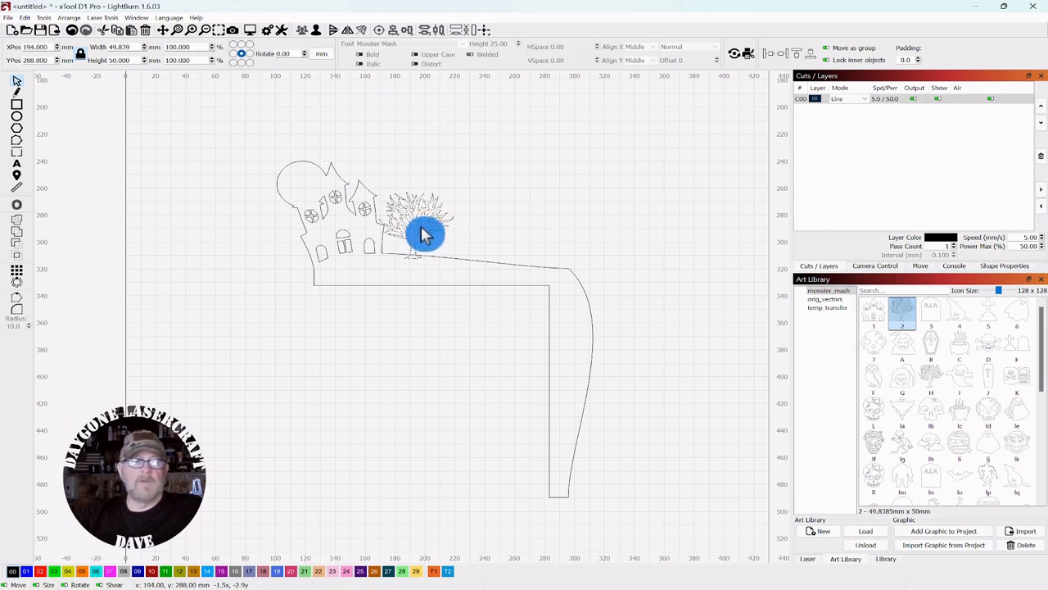
scroll(479, 234, "up", 2)
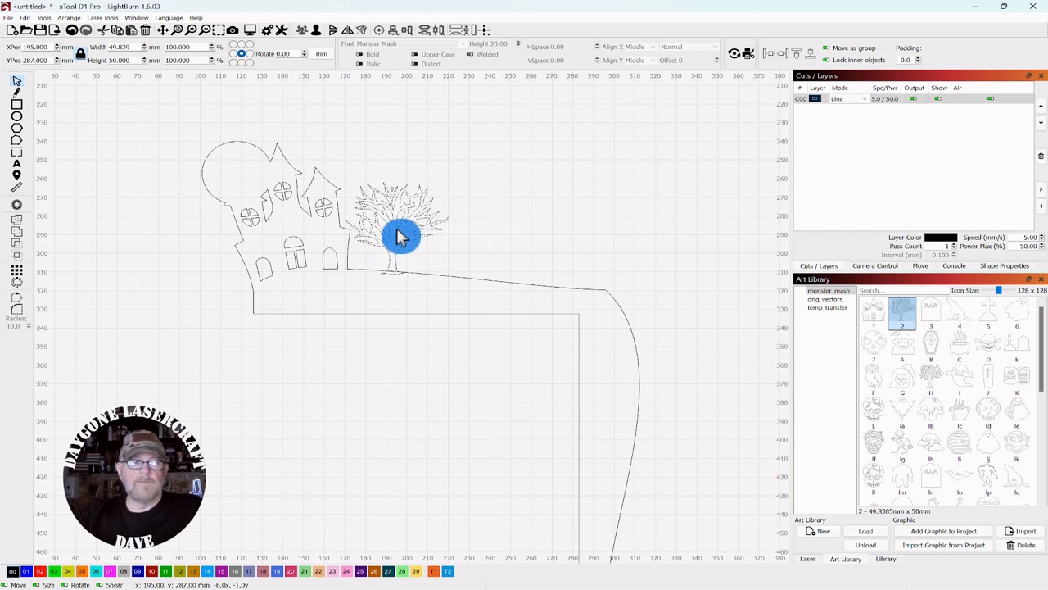
left_click(489, 212)
Step: Duplicate the tree with Ctrl+D and nudge the copy beside and below the spare house
left_click(440, 205)
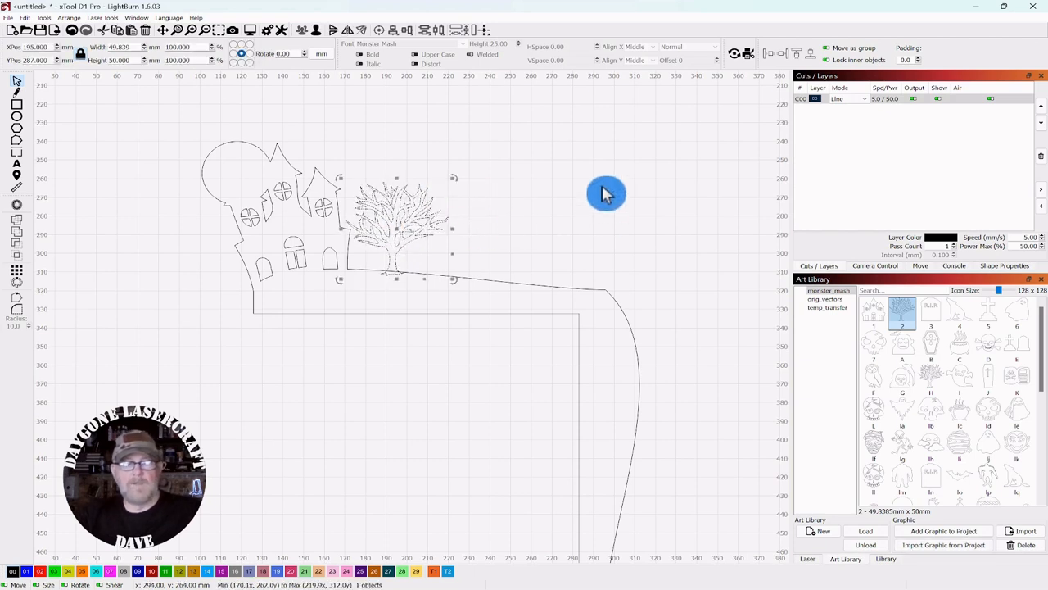
key("ctrl+d")
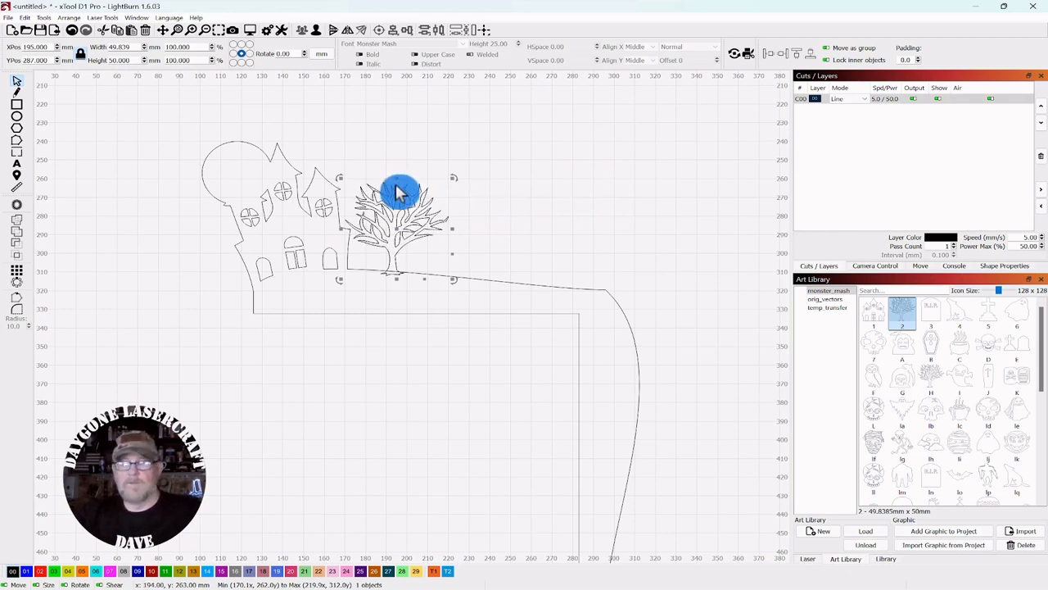
key("Right")
key("Right")
key("Right")
key("Right")
key("Right")
key("Right")
key("Right")
key("Right")
key("Right")
key("Right")
key("Right")
key("Right")
key("Right")
key("Right")
key("Right")
key("Right")
key("Right")
key("Right")
key("Right")
key("Right")
key("Right")
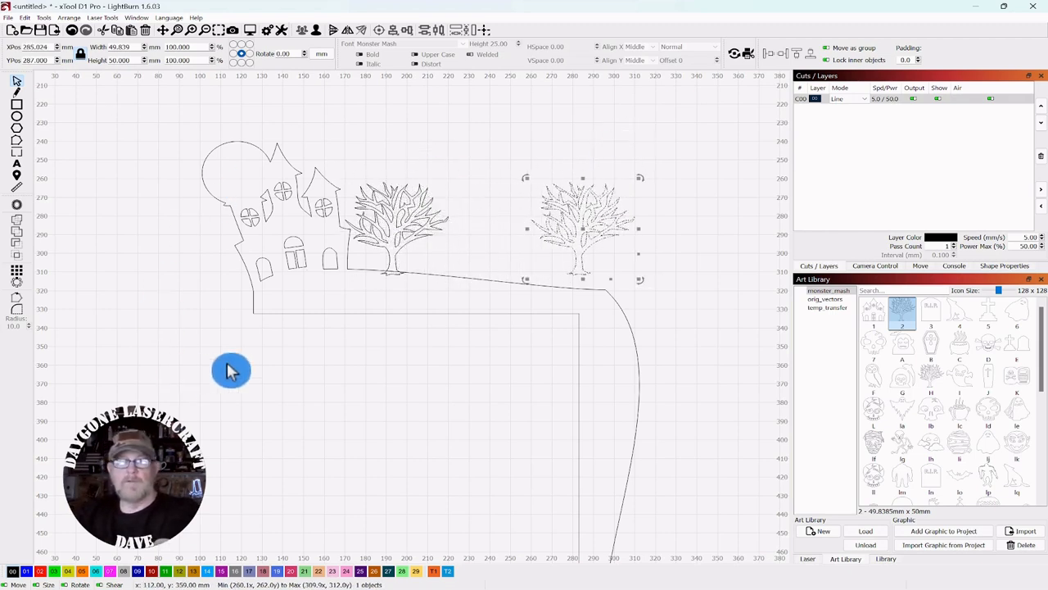
scroll(262, 355, "down", 3)
key("Right")
key("Right")
key("Right")
key("Right")
key("Right")
key("Right")
key("Right")
key("Right")
key("Right")
key("Right")
key("Right")
key("Right")
key("Right")
key("Right")
key("Right")
key("Right")
key("Right")
key("Right")
key("Right")
key("Right")
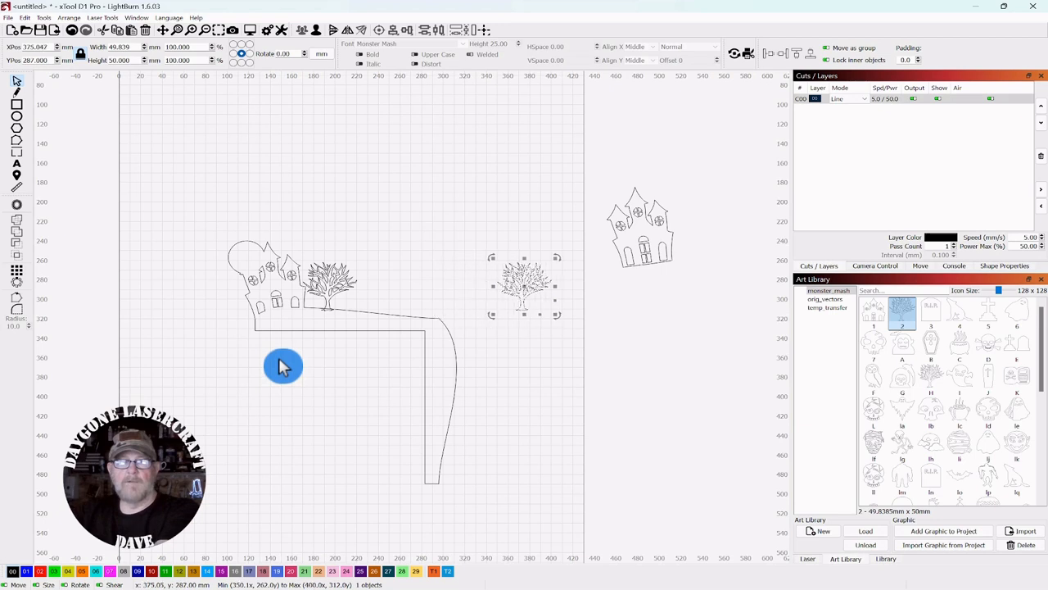
key("Right")
key("Right")
key("Right")
key("Right")
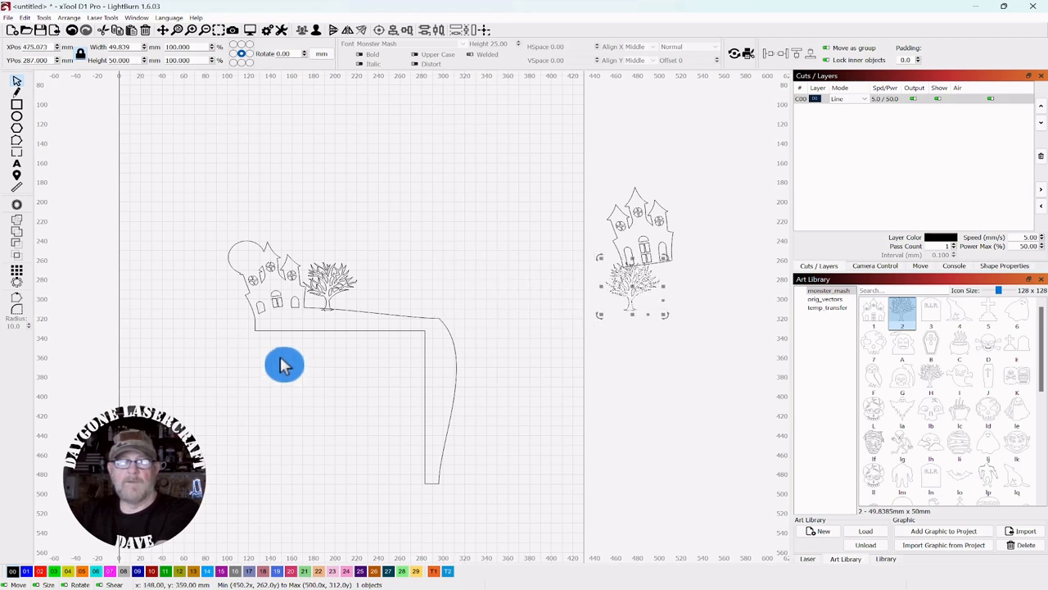
key("Down")
key("Down")
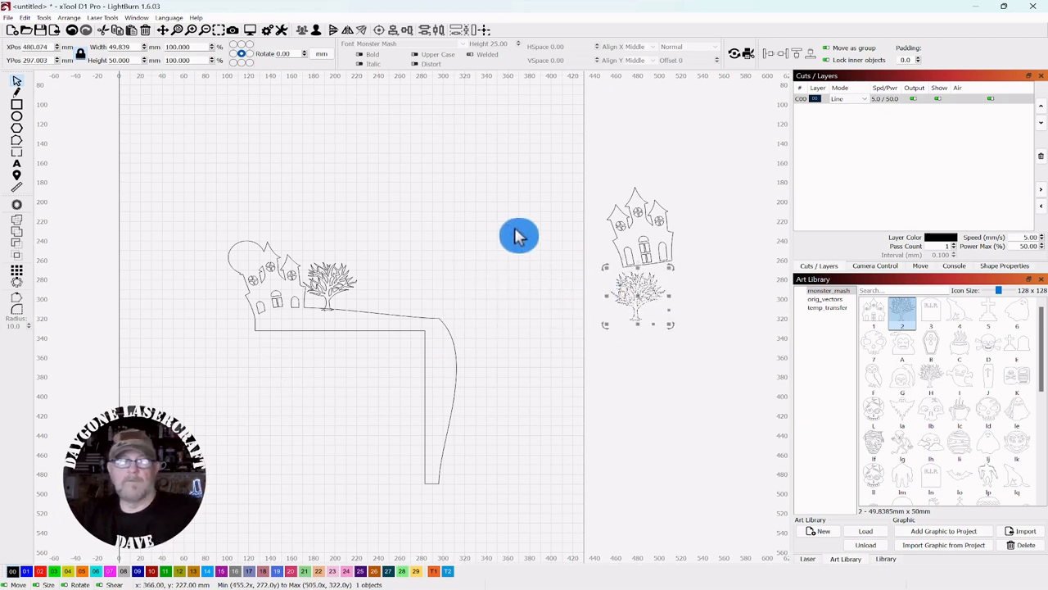
Step: Select the tree together with the frame and weld them into one outline
scroll(510, 283, "up", 5)
left_click_drag(573, 283, 690, 209)
scroll(614, 270, "up", 1)
left_click_drag(635, 183, 713, 227)
scroll(713, 227, "down", 1)
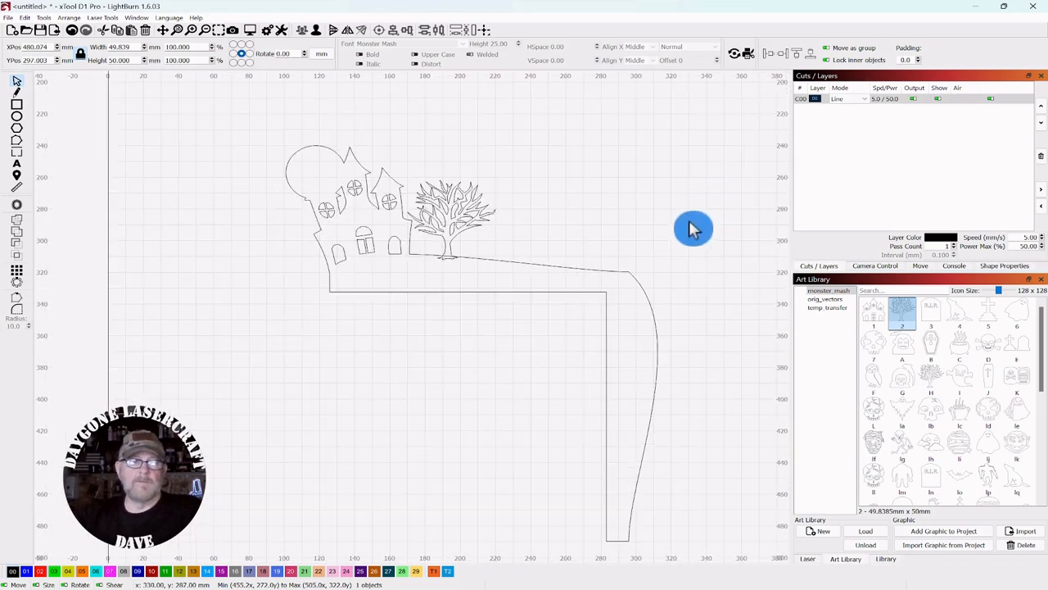
key("ctrl+a")
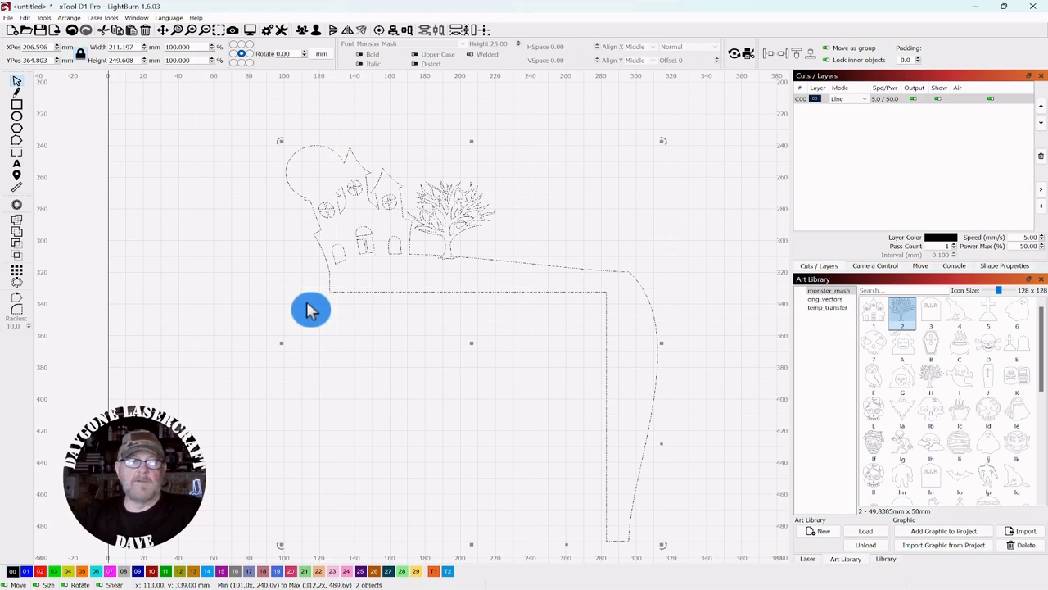
left_click(18, 227)
scroll(312, 227, "down", 1)
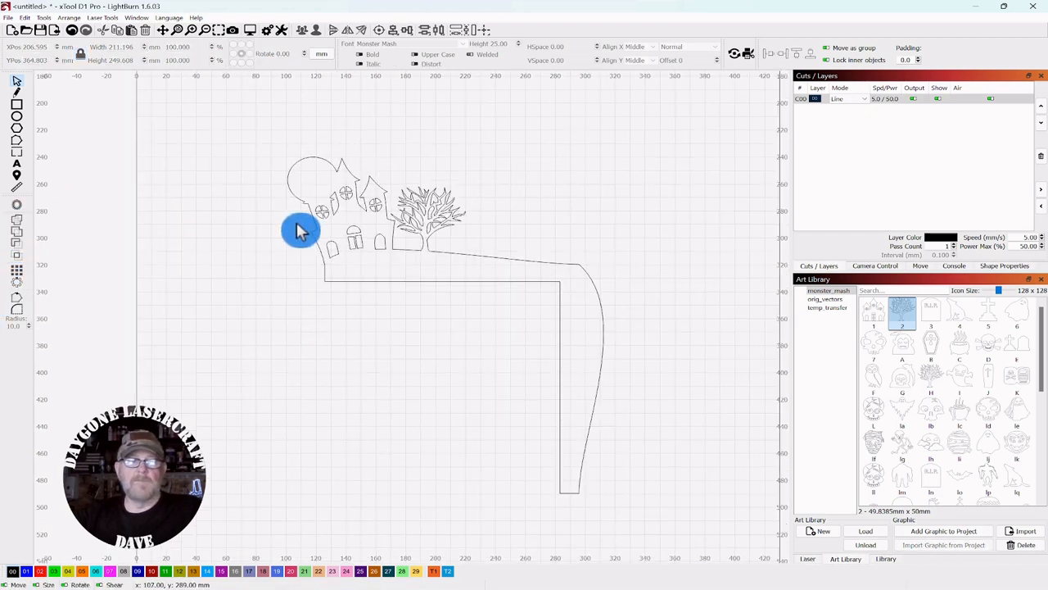
left_click_drag(617, 166, 566, 164)
scroll(588, 185, "down", 1)
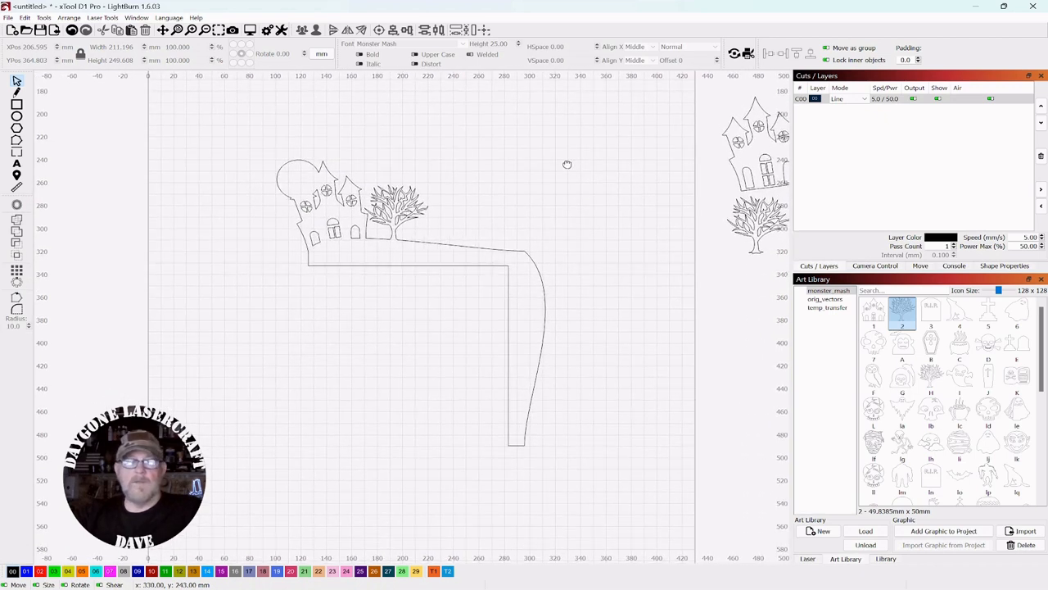
Step: Drop the grave cross from the Art Library right of the tree, tilted to match the sloping edge
left_click_drag(990, 316, 449, 223)
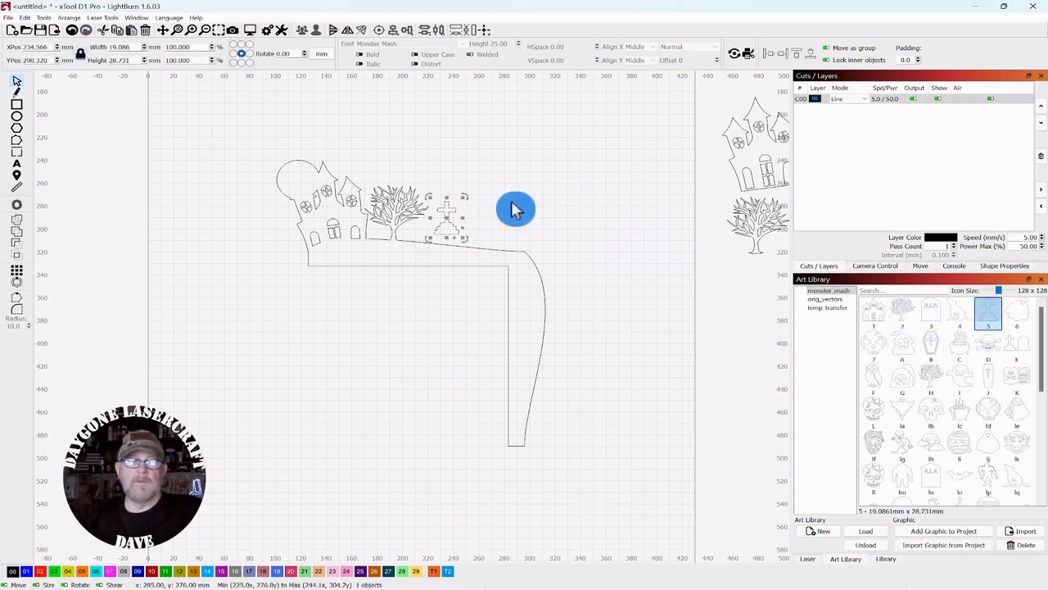
scroll(541, 189, "up", 2)
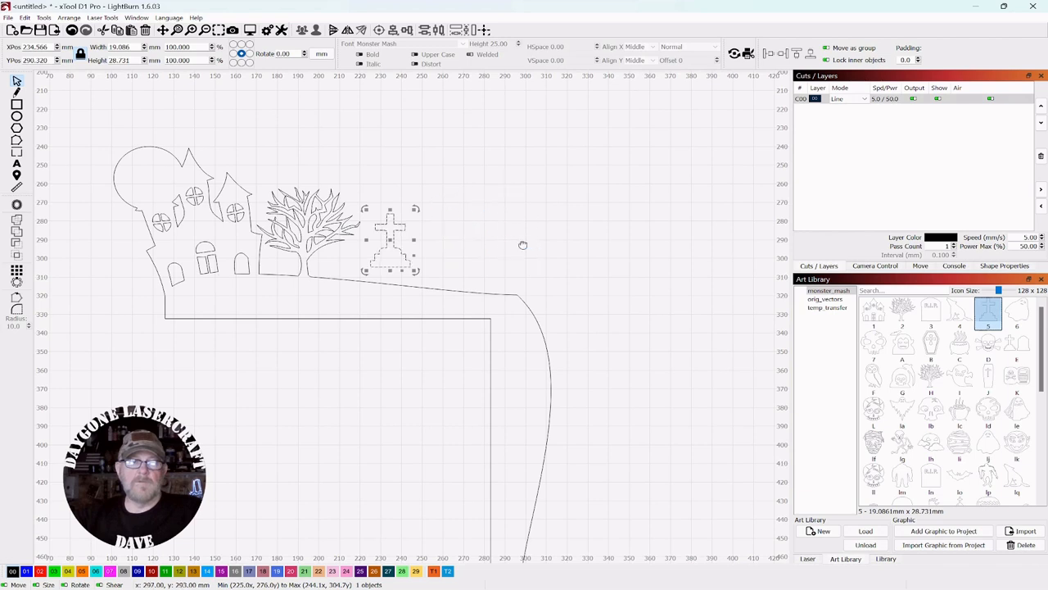
left_click_drag(521, 246, 572, 205)
left_click_drag(467, 167, 439, 211)
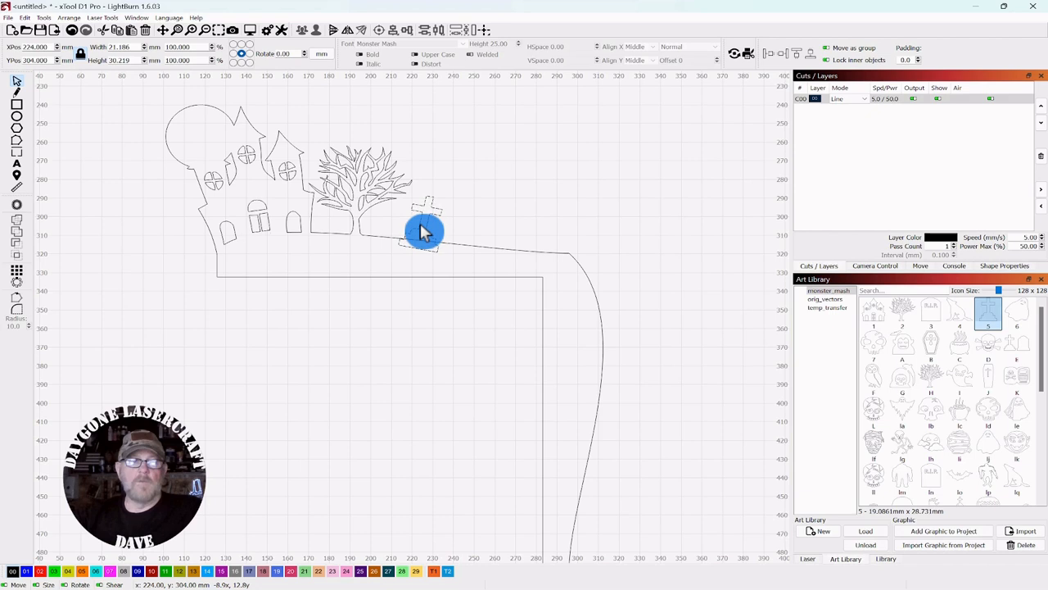
left_click(458, 175)
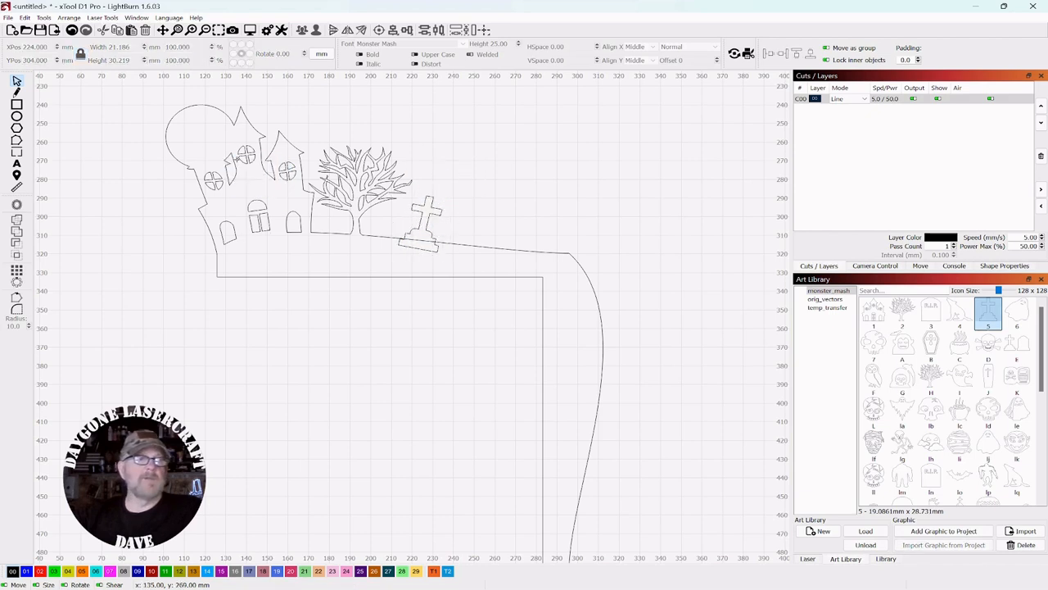
left_click(241, 154)
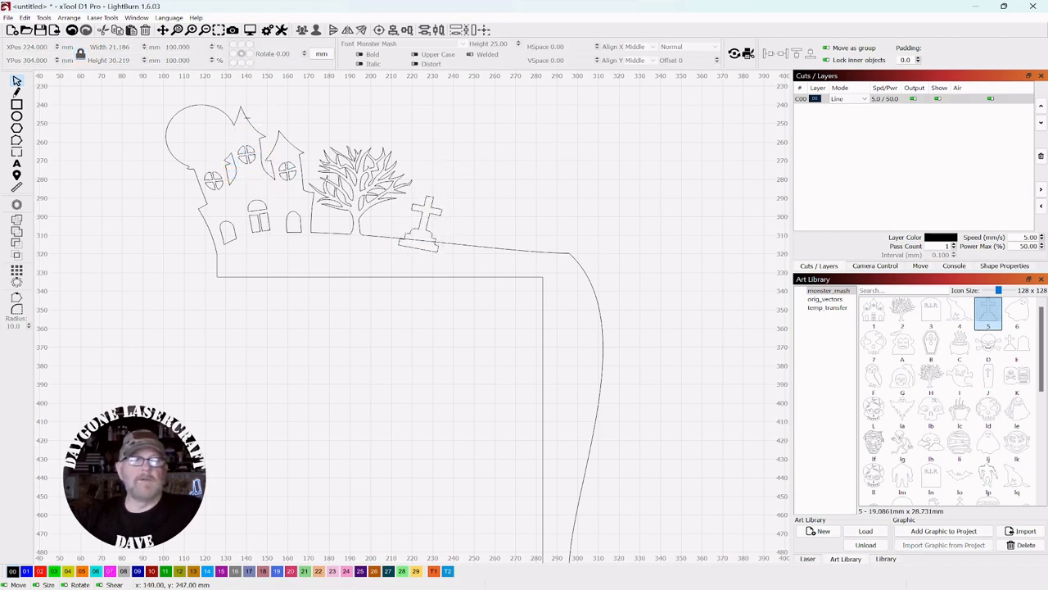
left_click(246, 192)
left_click(309, 192)
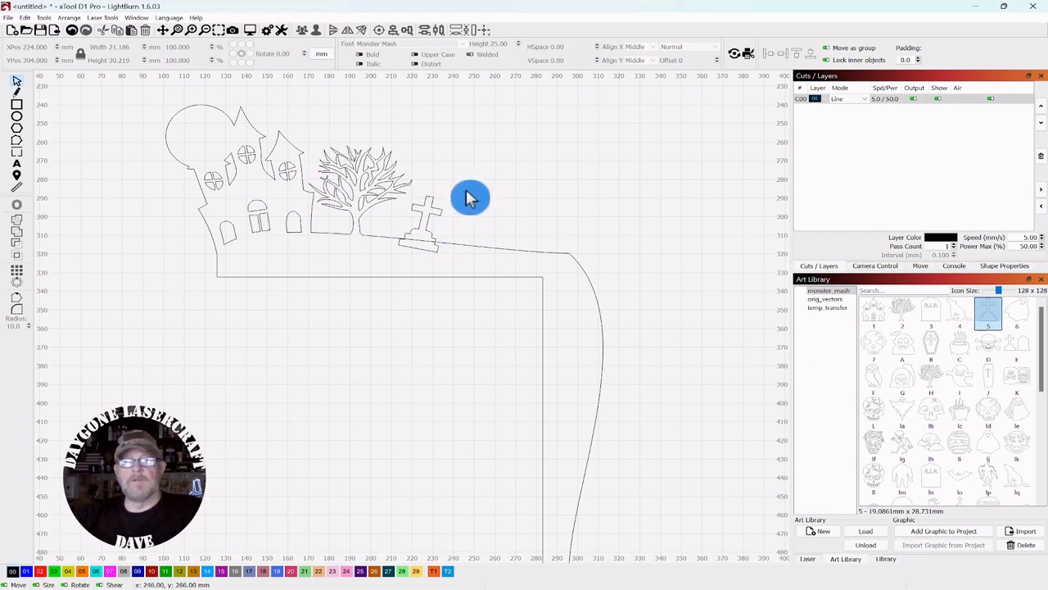
Step: Set a spare copy of the grave cross off to the right
left_click_drag(460, 183, 430, 234)
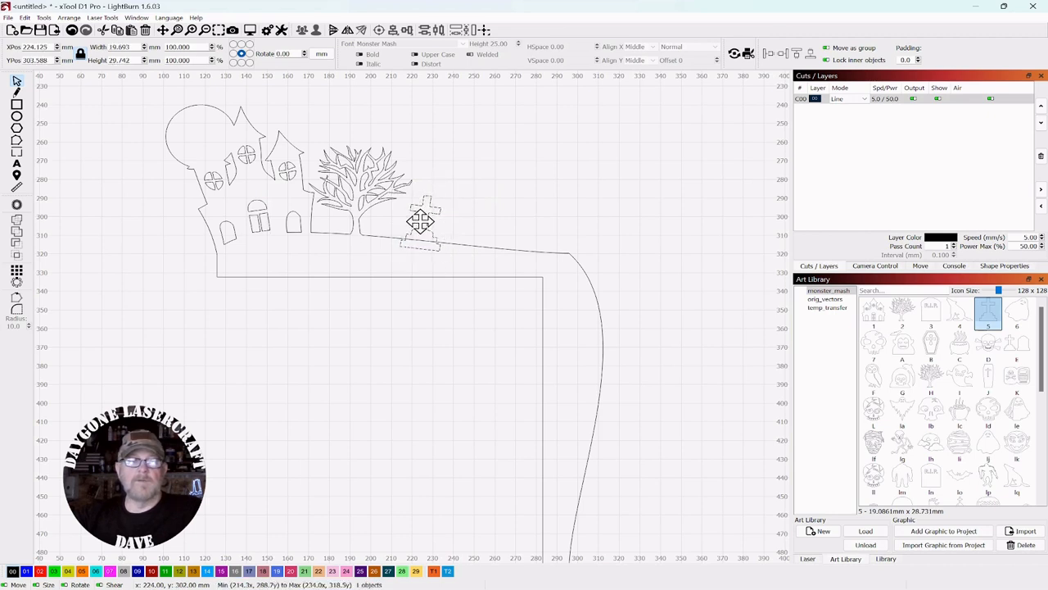
left_click(507, 192)
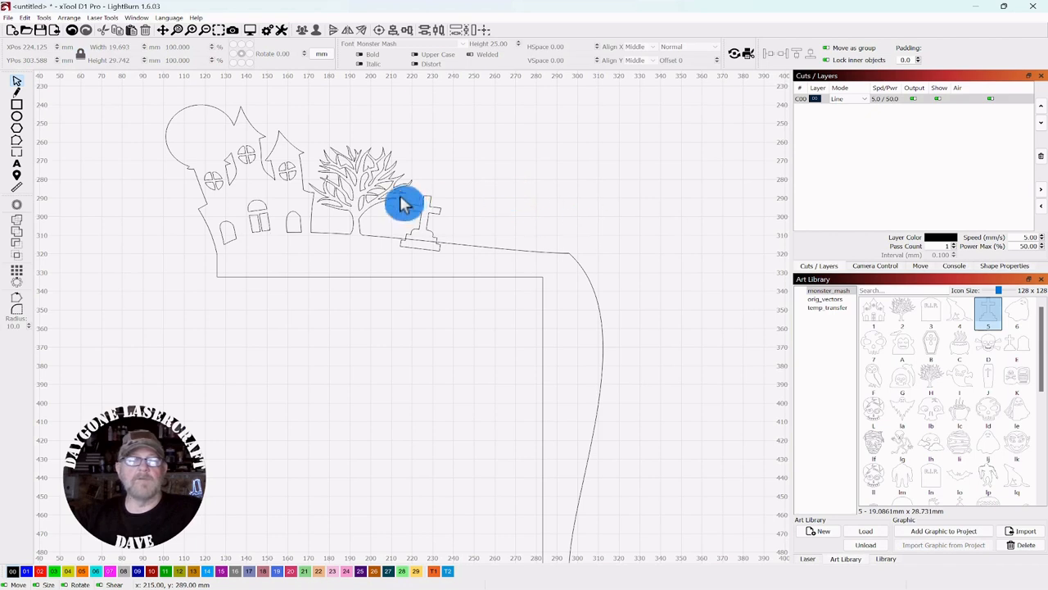
left_click(439, 212)
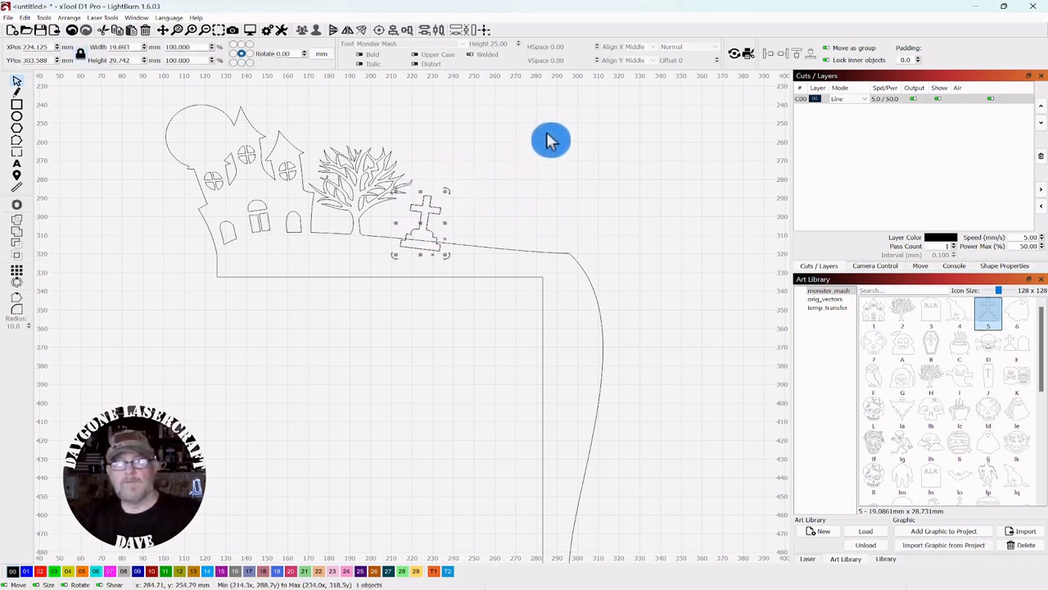
key("Right")
key("Right")
key("Right")
key("Right")
key("Right")
key("Right")
key("Right")
key("Right")
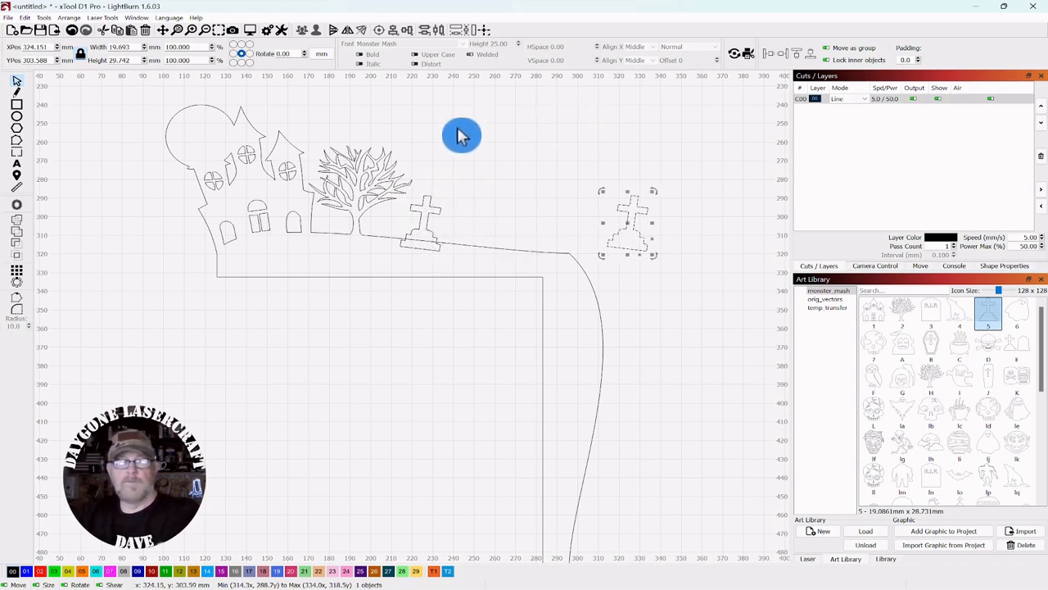
scroll(476, 135, "down", 2)
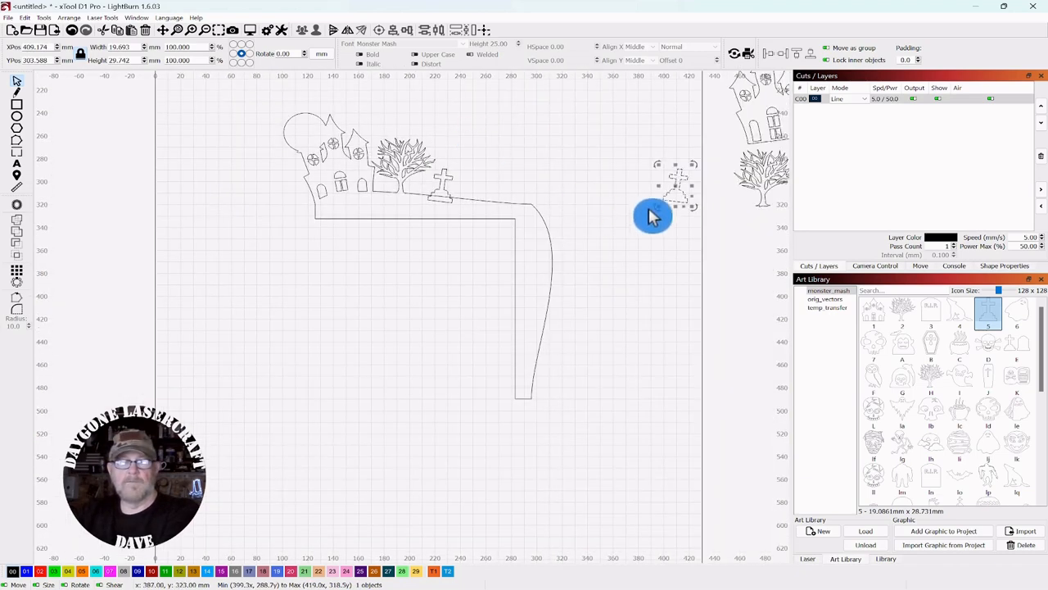
scroll(581, 183, "up", 4)
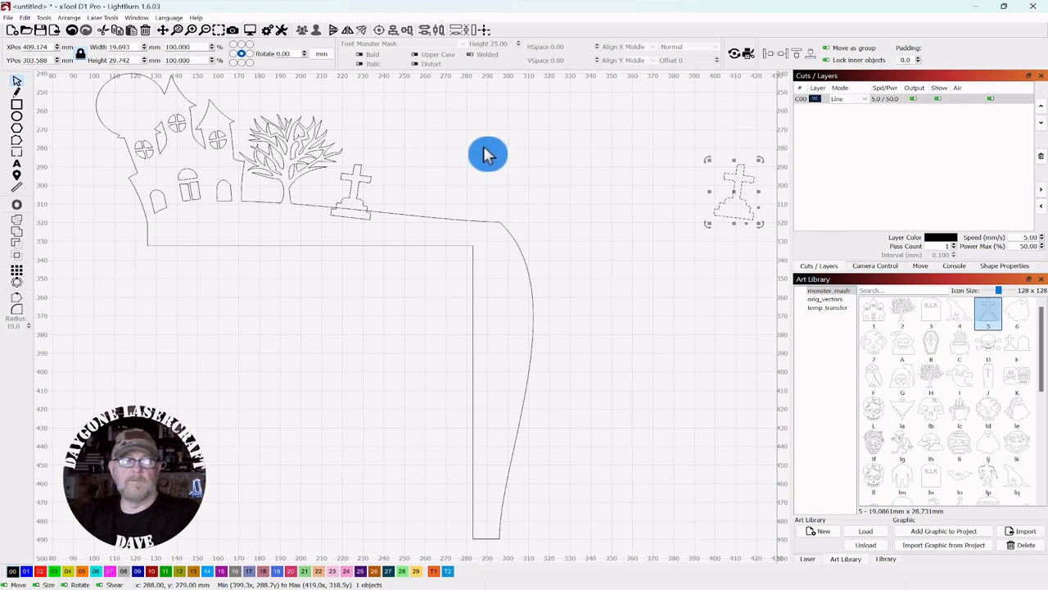
Step: Weld the house, frame and cross into a single outline
left_click(315, 282)
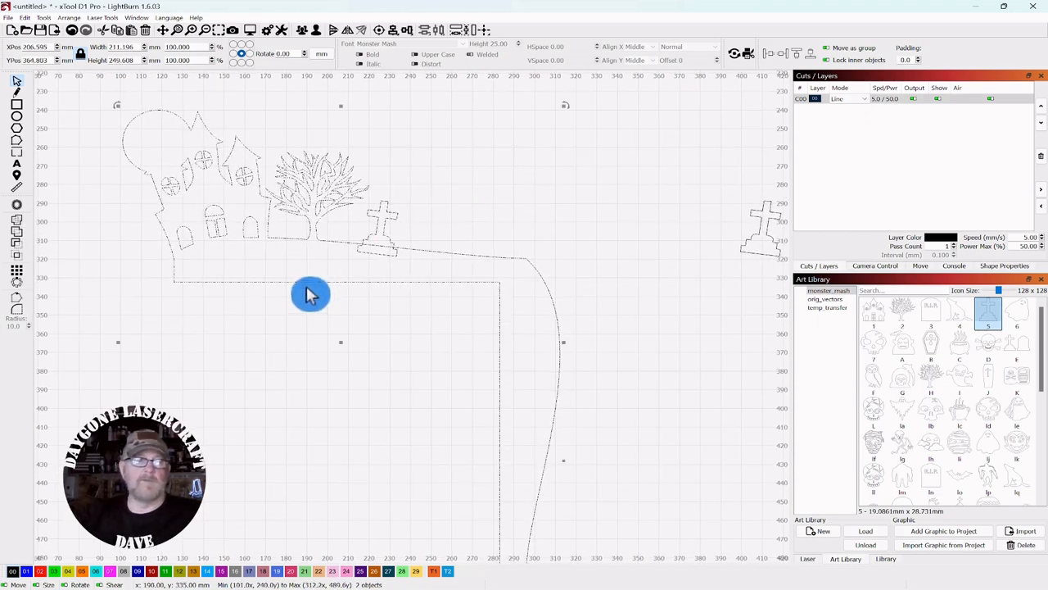
left_click(18, 229)
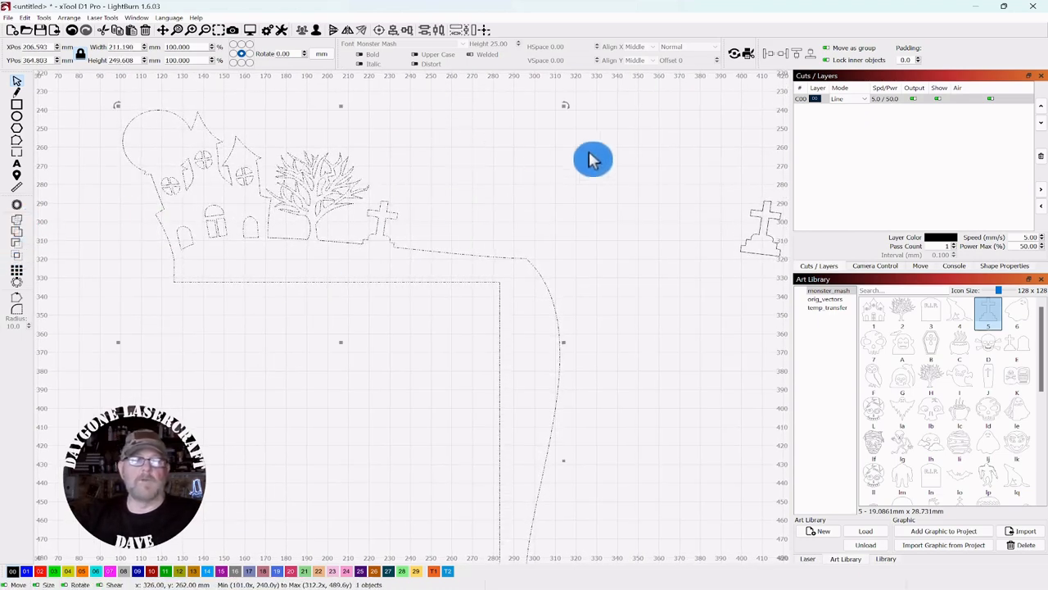
left_click(638, 155)
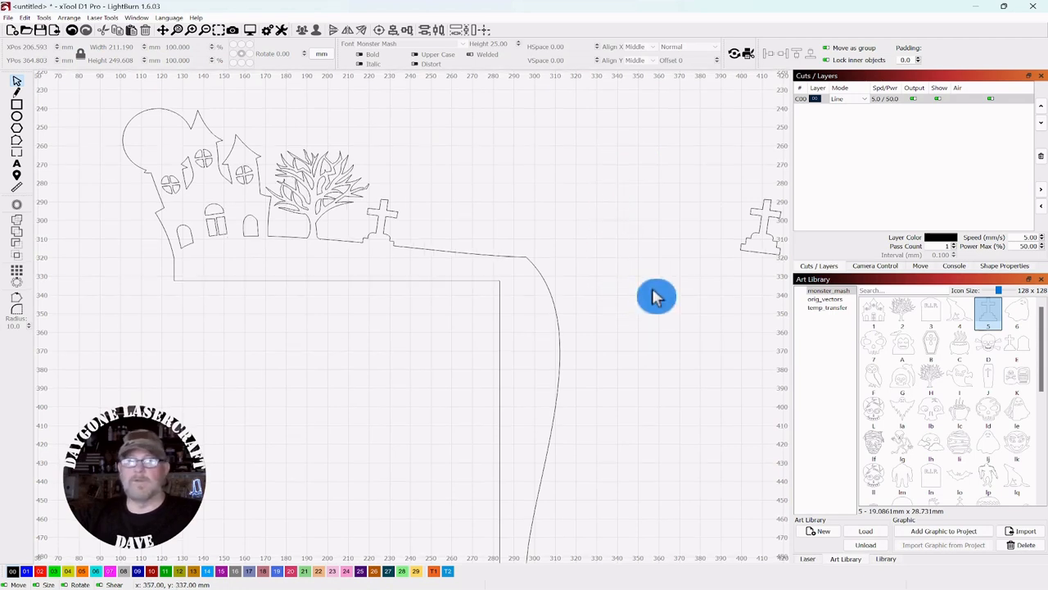
scroll(660, 295, "down", 1)
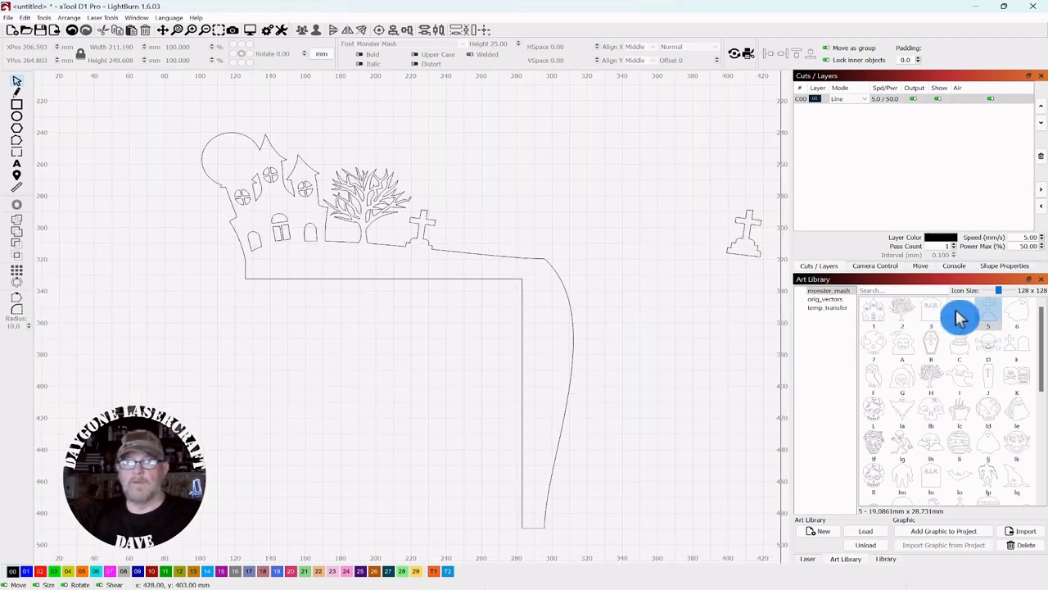
Step: Place the sitting animal graphic on the frame's top edge and nudge a duplicate to the right
left_click_drag(956, 309, 463, 256)
scroll(492, 262, "up", 1)
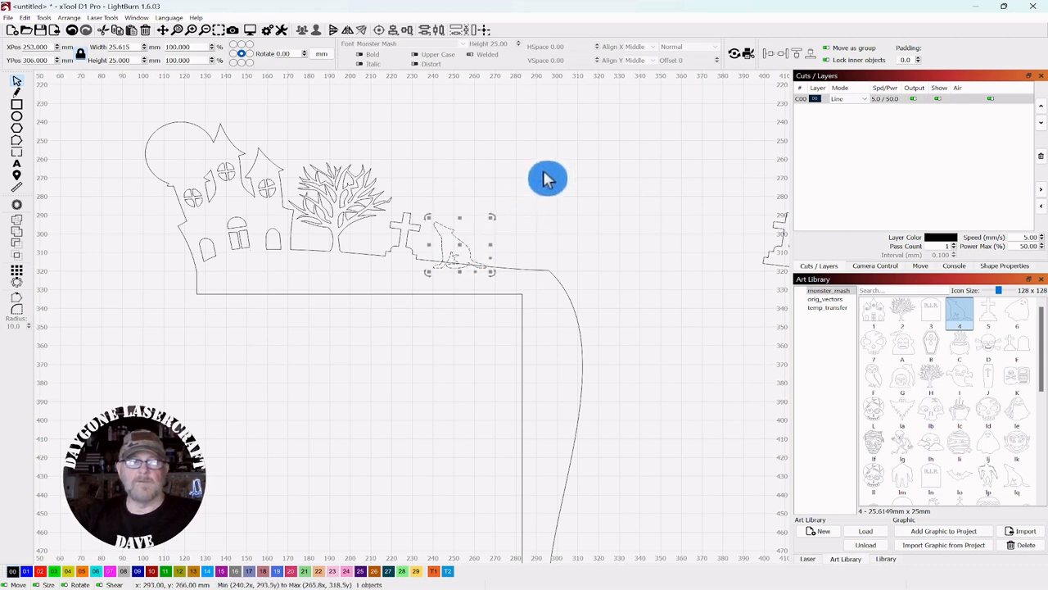
left_click_drag(534, 184, 438, 261)
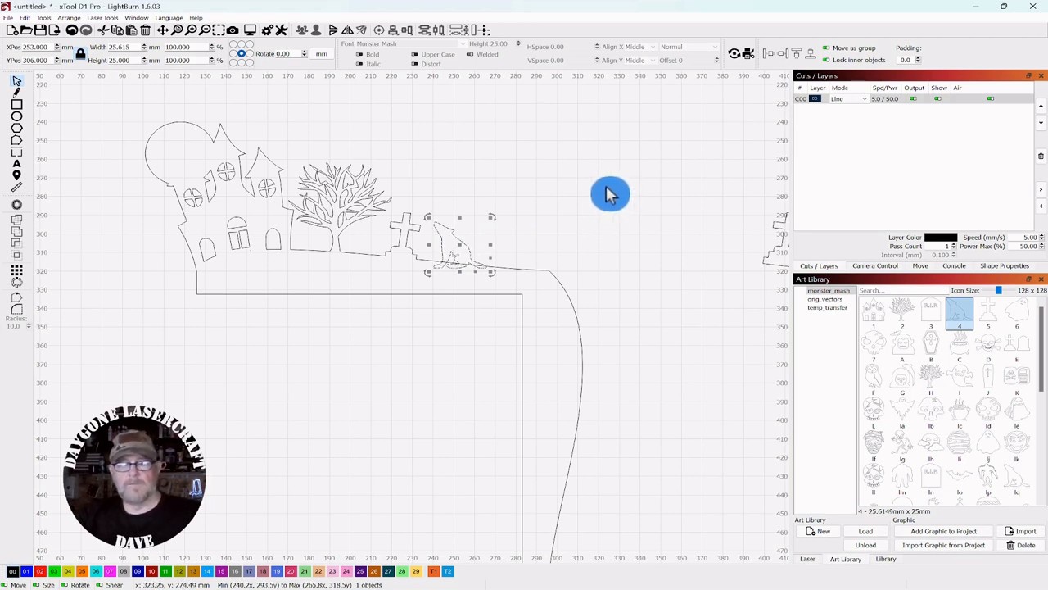
key("ctrl+d")
key("Right")
key("Right")
key("Right")
key("Right")
key("Right")
key("Right")
key("Right")
key("Right")
key("Right")
key("Right")
key("Right")
key("Right")
key("Right")
key("Right")
key("Right")
key("Right")
key("Right")
key("Right")
key("Right")
key("Right")
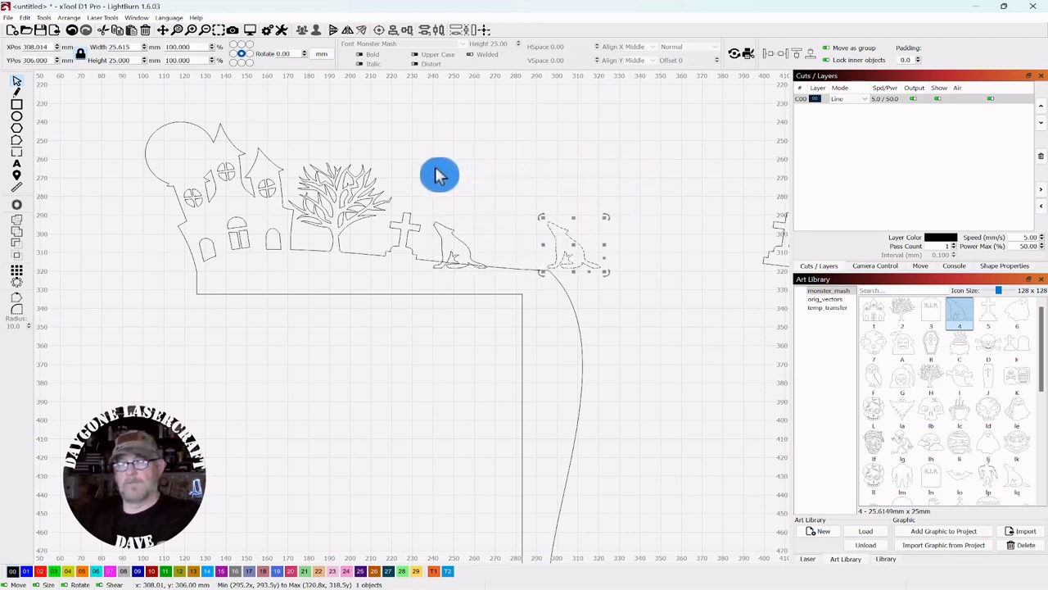
Step: Weld the placed animal into the house and frame outline
left_click_drag(496, 185, 395, 322)
left_click(18, 221)
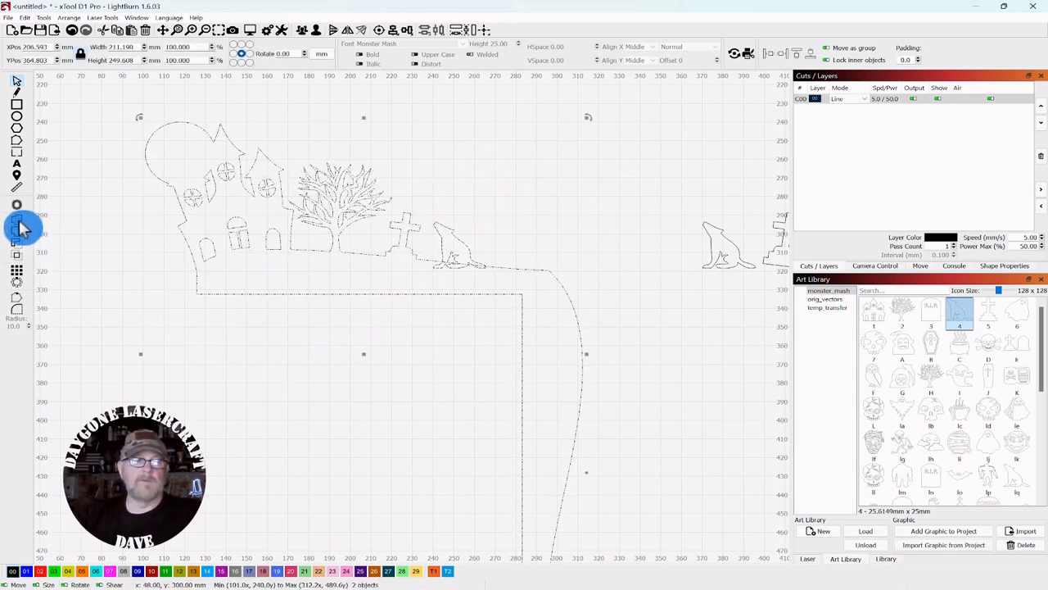
left_click(653, 166)
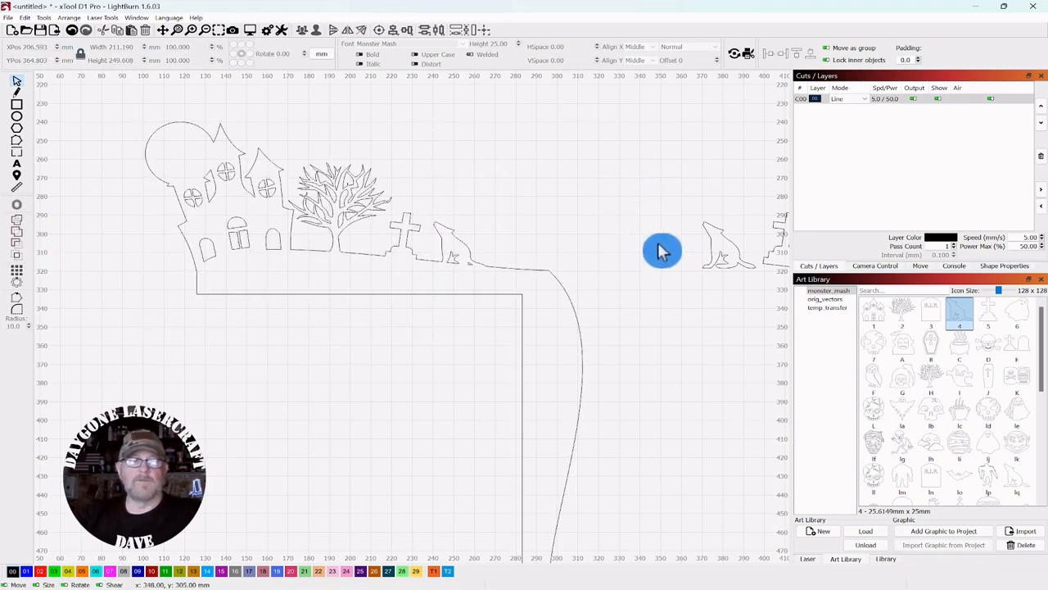
left_click_drag(676, 411, 647, 364)
scroll(647, 375, "down", 1)
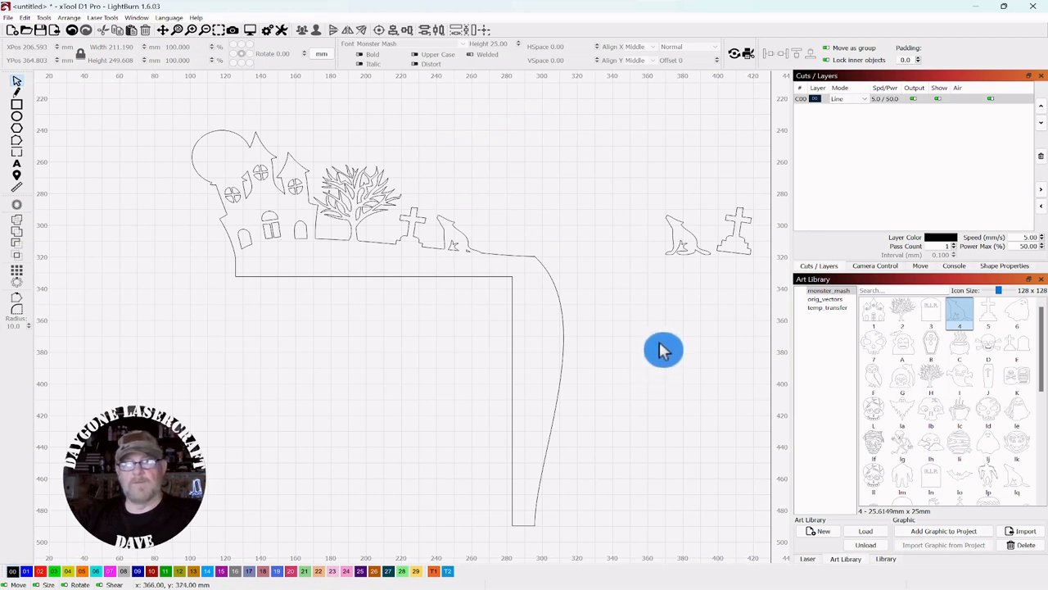
left_click_drag(661, 339, 609, 328)
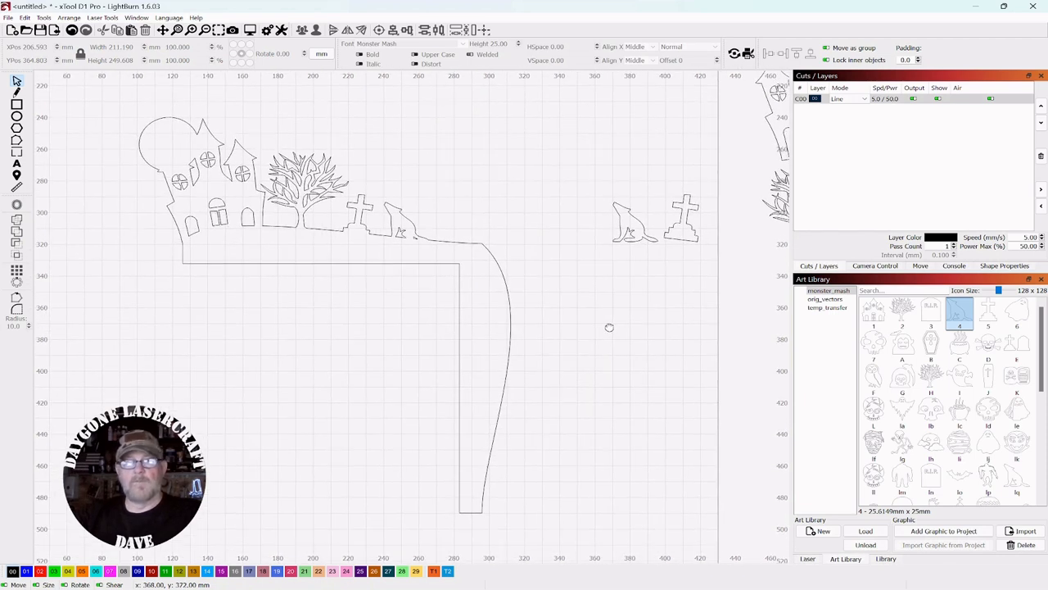
scroll(609, 328, "up", 1)
scroll(615, 335, "down", 1)
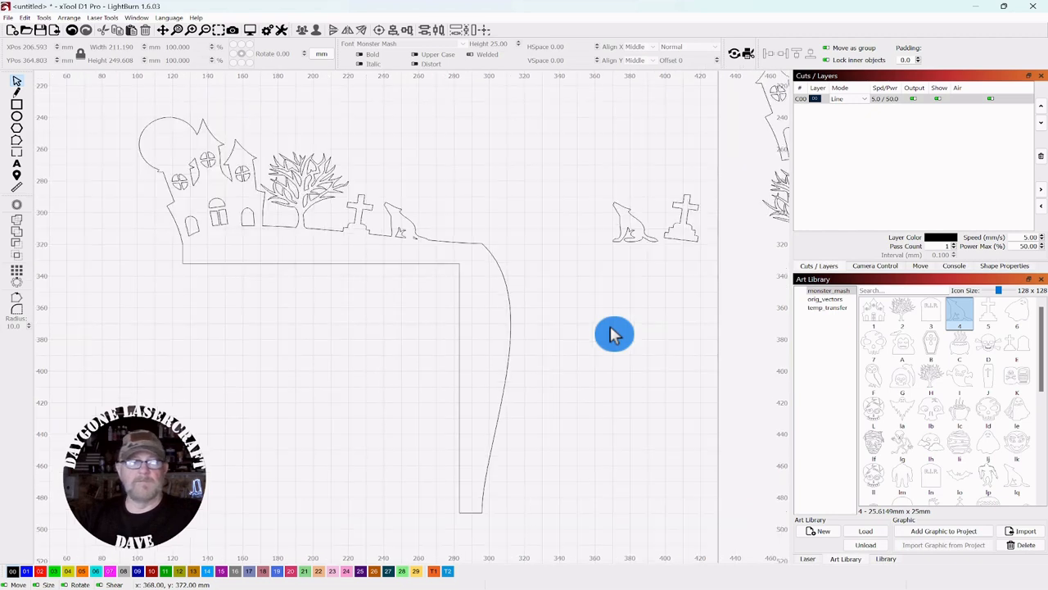
left_click_drag(610, 330, 609, 329)
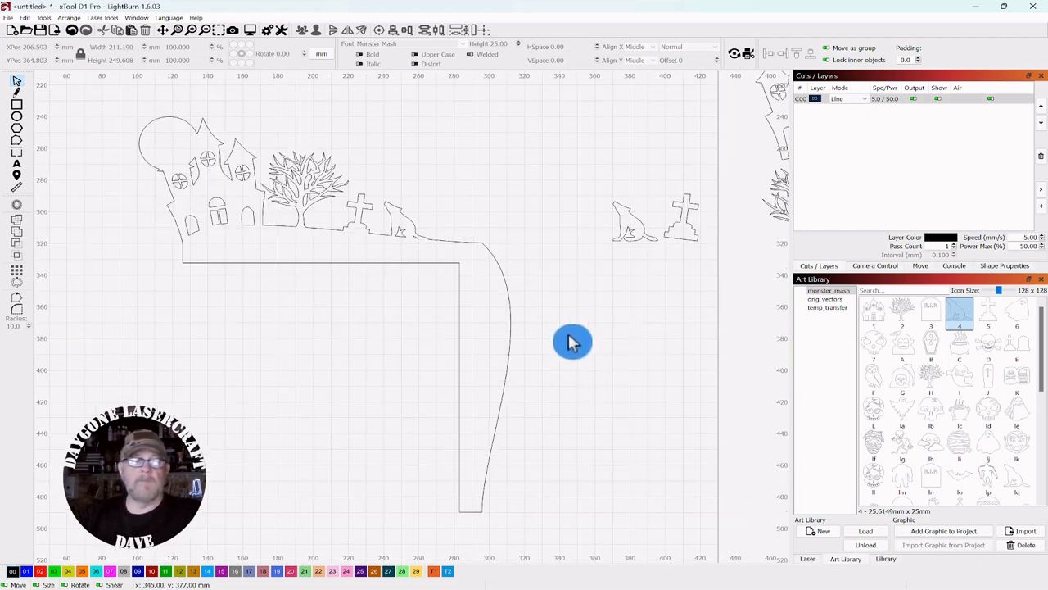
scroll(480, 196, "up", 1)
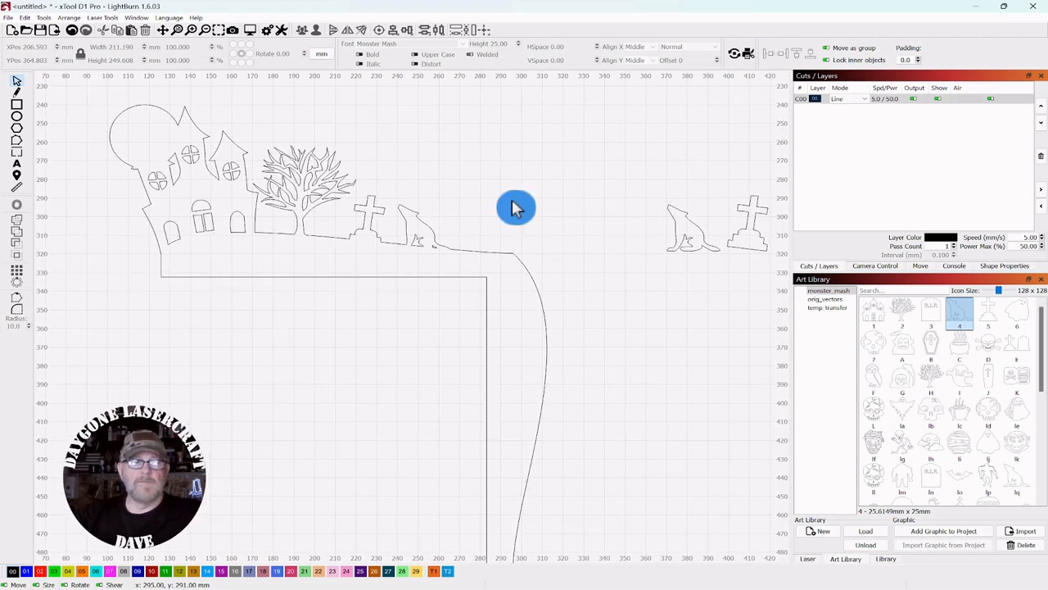
scroll(519, 217, "up", 4)
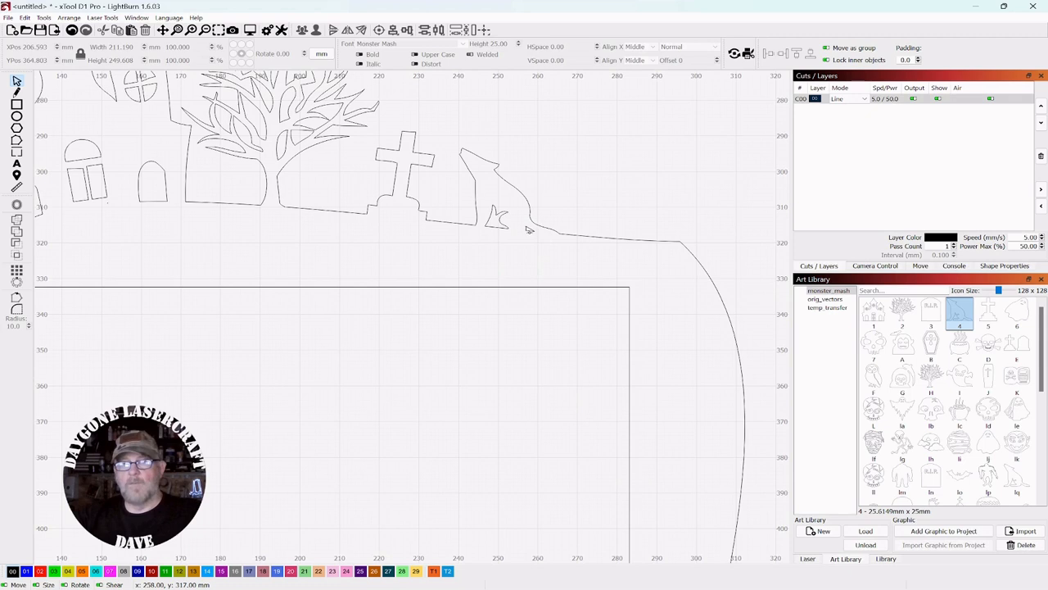
scroll(529, 231, "up", 2)
left_click(524, 237)
left_click(539, 241)
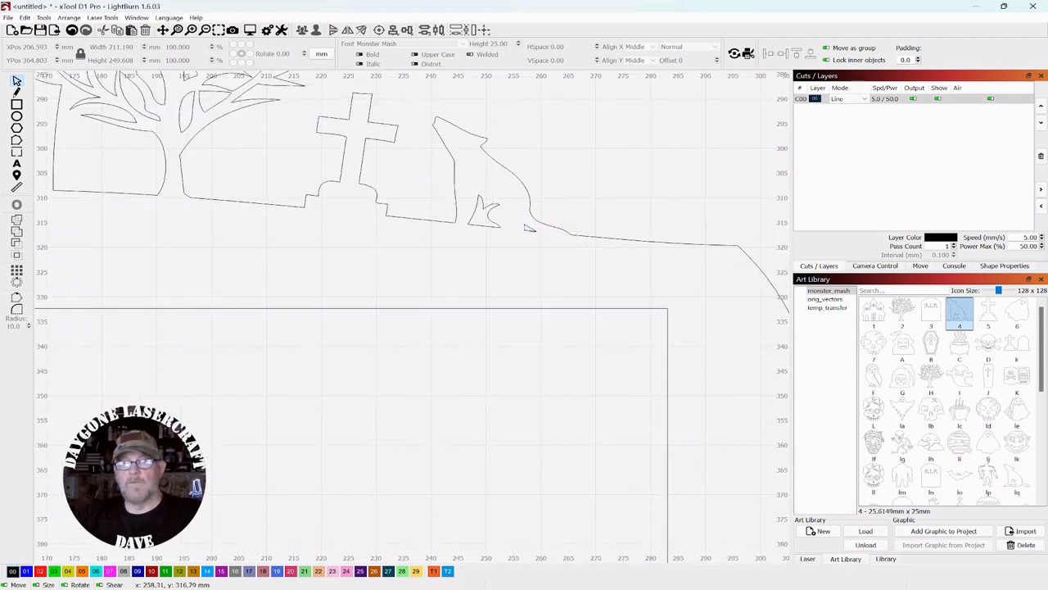
left_click(539, 236)
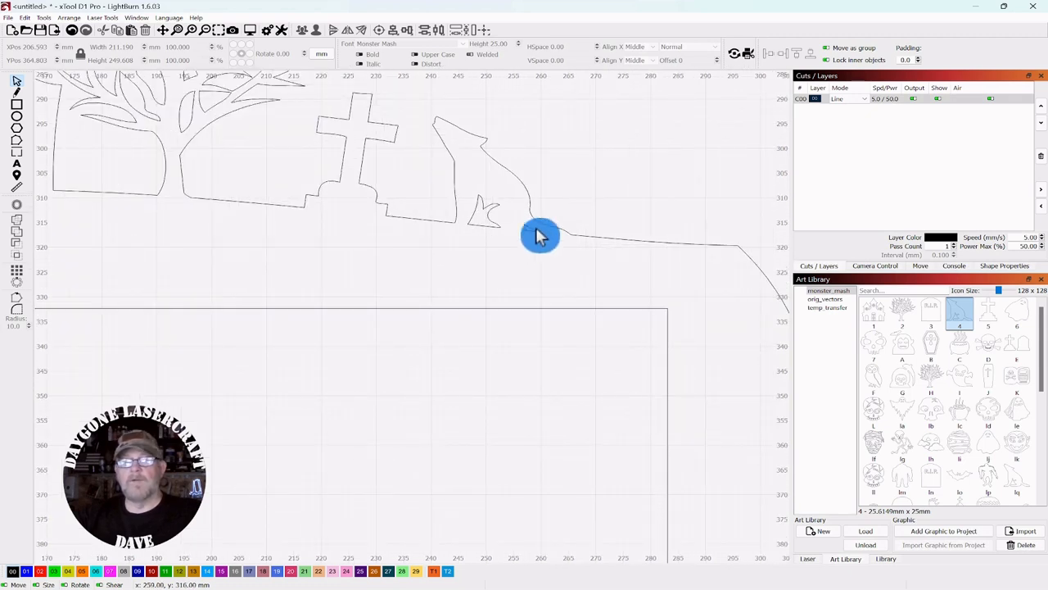
left_click(532, 239)
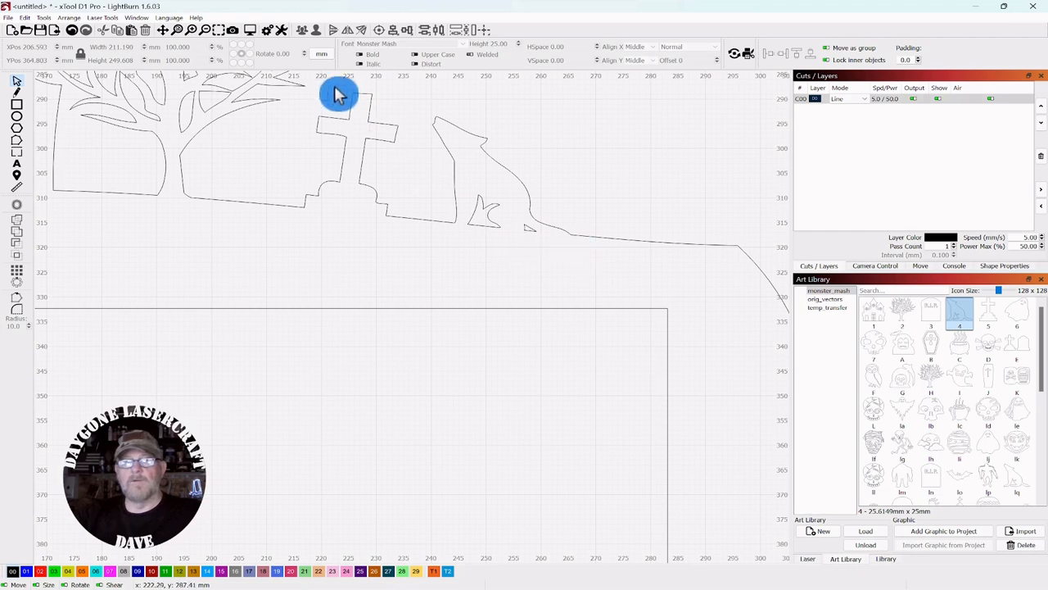
scroll(525, 176, "down", 2)
scroll(514, 189, "down", 3)
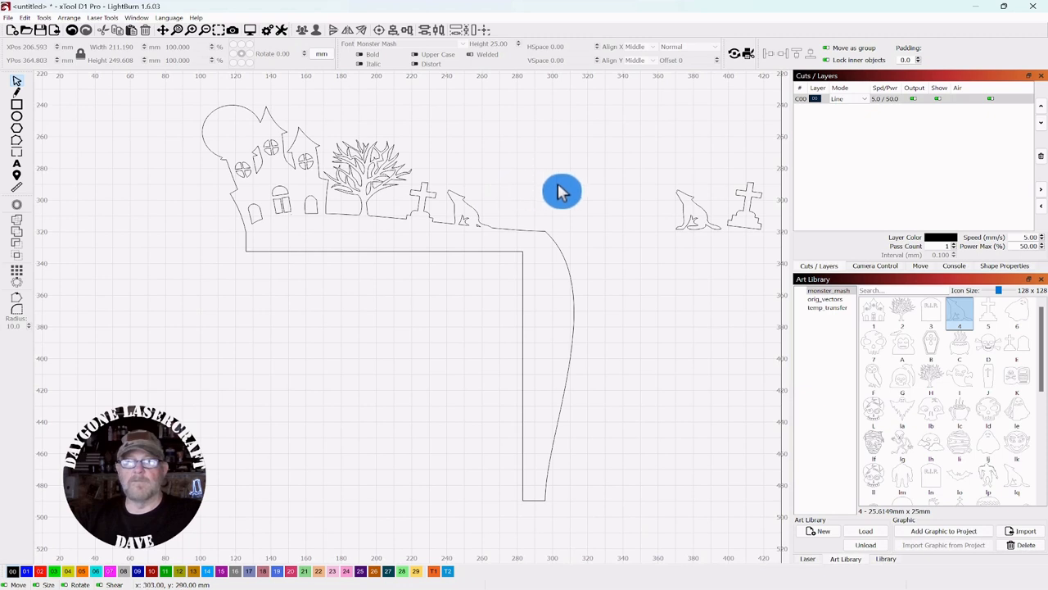
left_click_drag(650, 253, 599, 229)
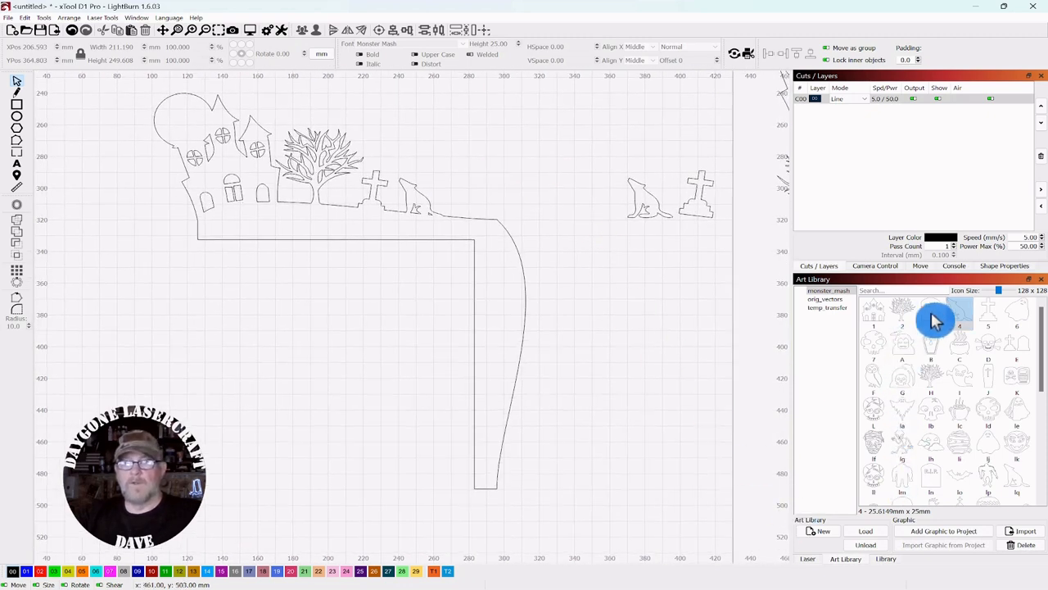
left_click_drag(931, 312, 480, 206)
Step: Tilt the R.I.P. tombstone about 16° clockwise to follow the curved edge
scroll(516, 197, "up", 1)
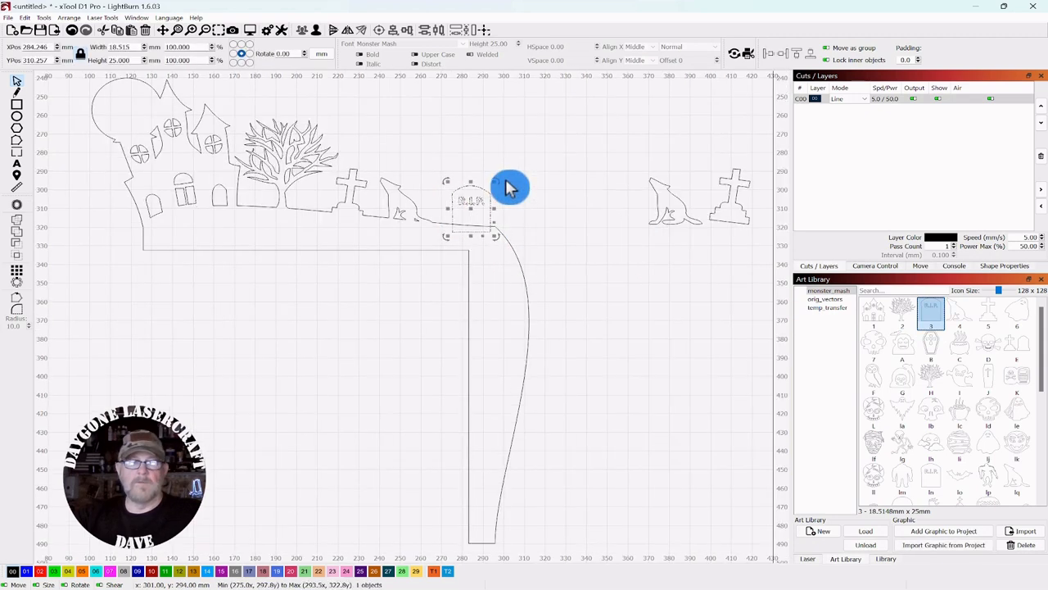
left_click_drag(500, 183, 483, 213)
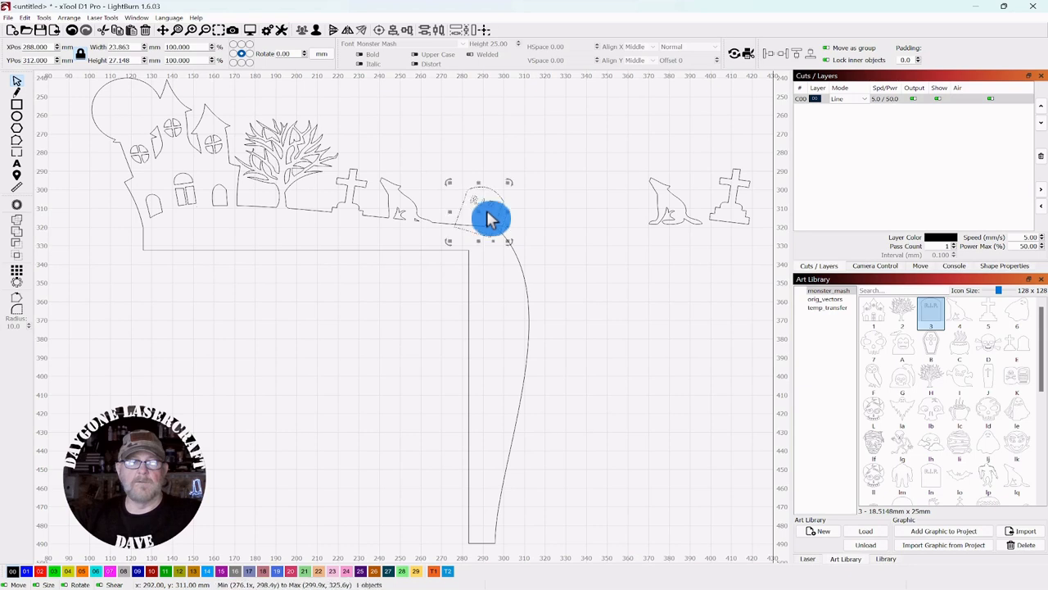
left_click(666, 323)
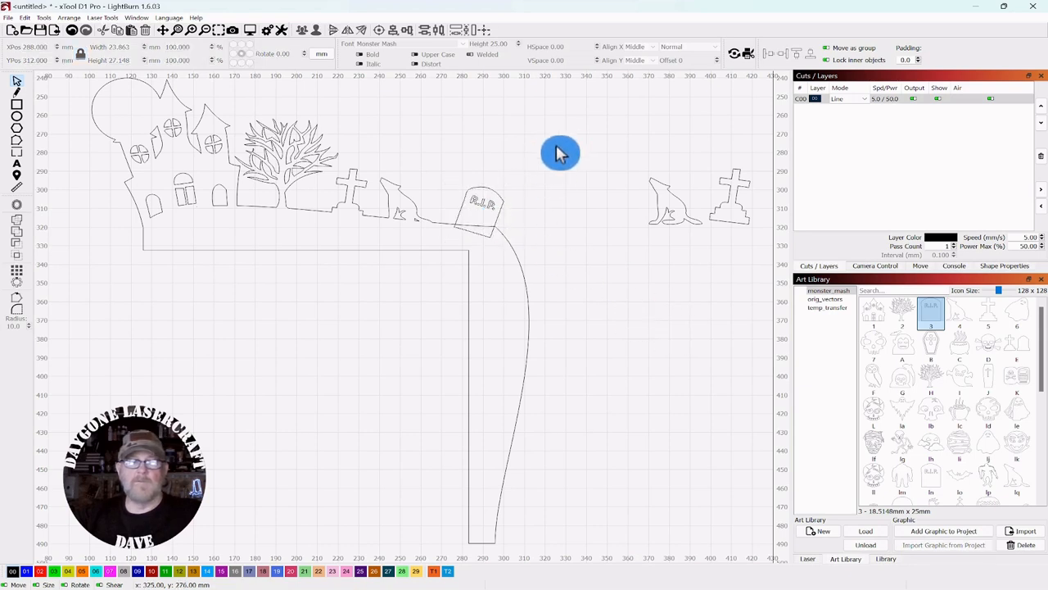
Step: Select the tombstone and ungroup it into separate pieces
left_click_drag(537, 158, 456, 215)
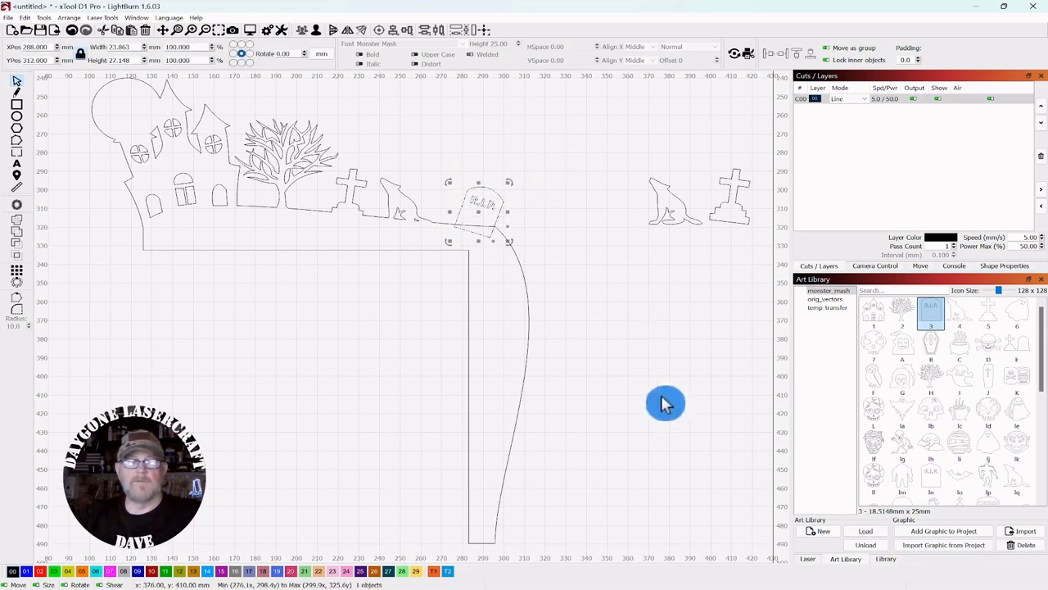
left_click(580, 259)
scroll(572, 250, "up", 2)
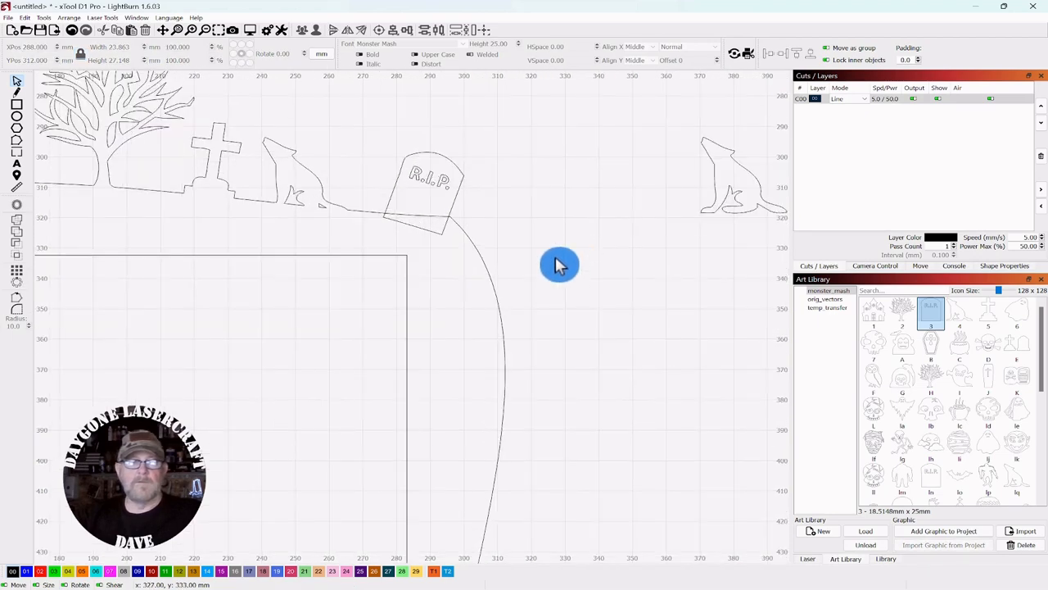
scroll(559, 262, "up", 3)
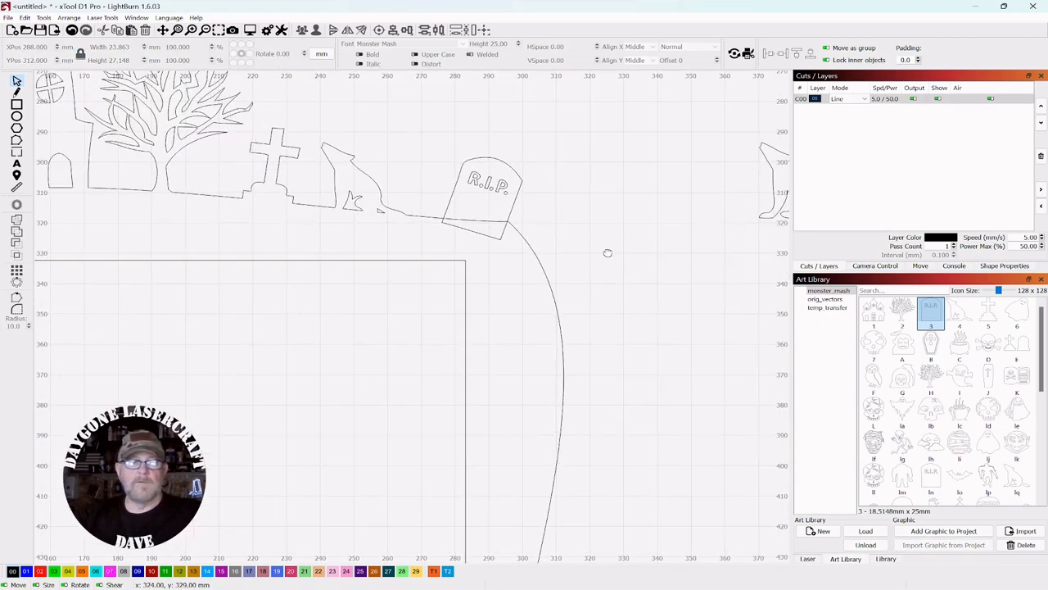
left_click(480, 194)
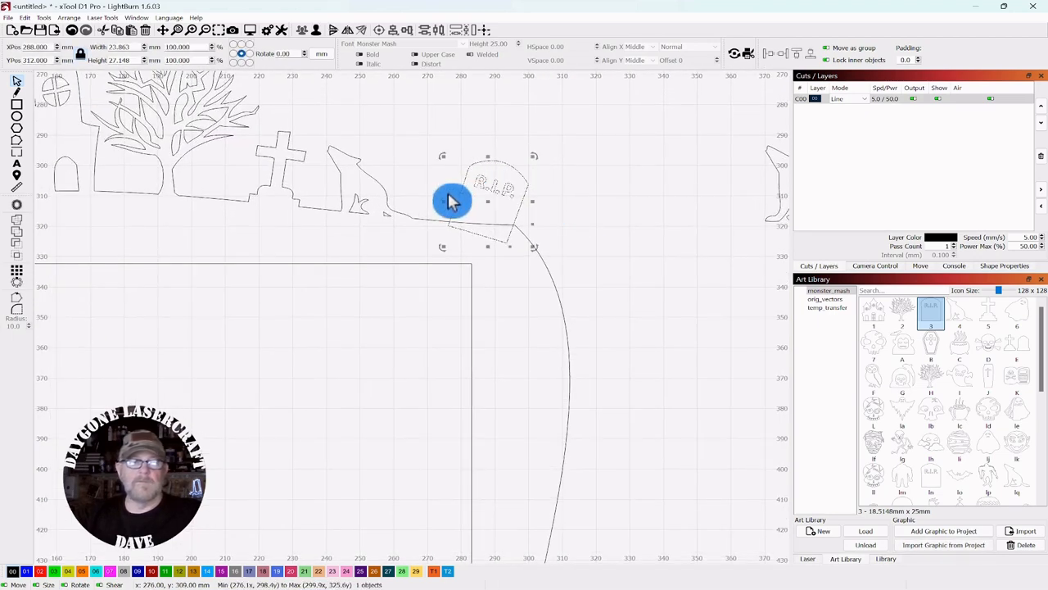
left_click(314, 30)
Step: Put the R.I.P. lettering on the red layer C02
left_click(533, 106)
left_click(490, 189)
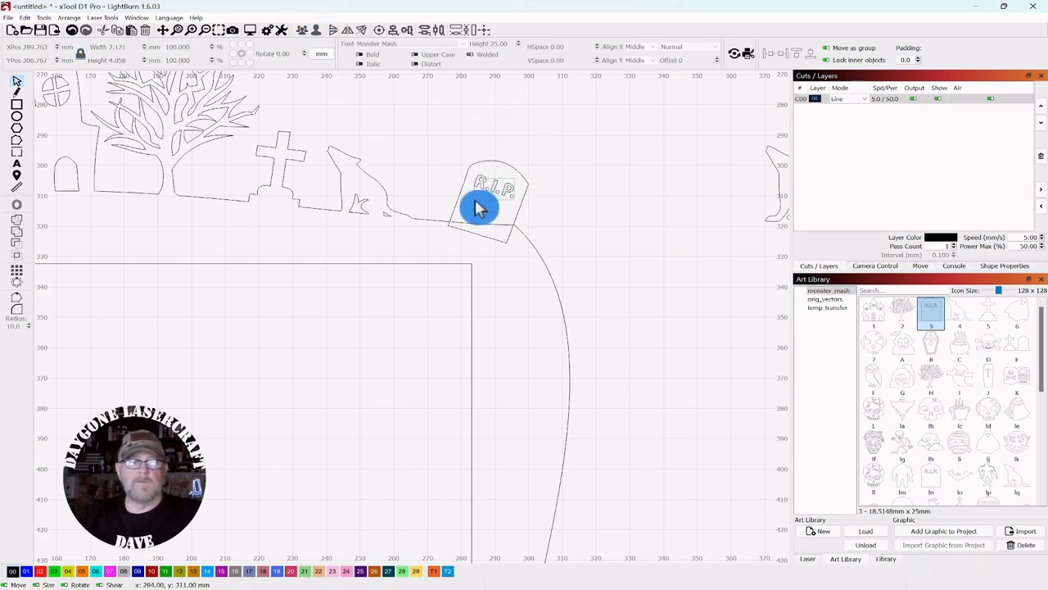
left_click_drag(474, 203, 474, 204)
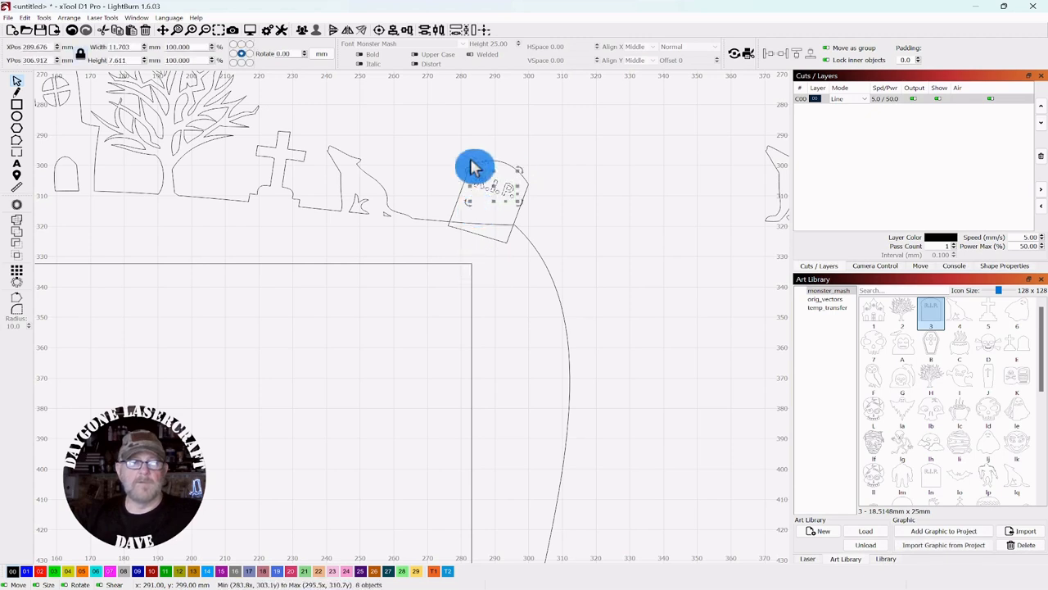
left_click(40, 572)
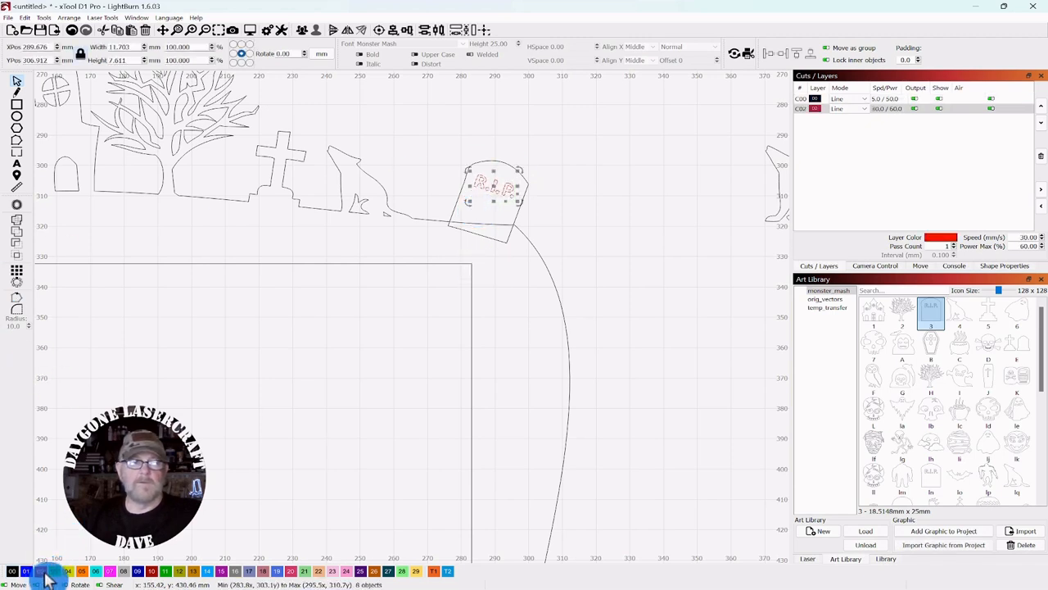
Step: Duplicate the whole R.I.P. tombstone
left_click(642, 191)
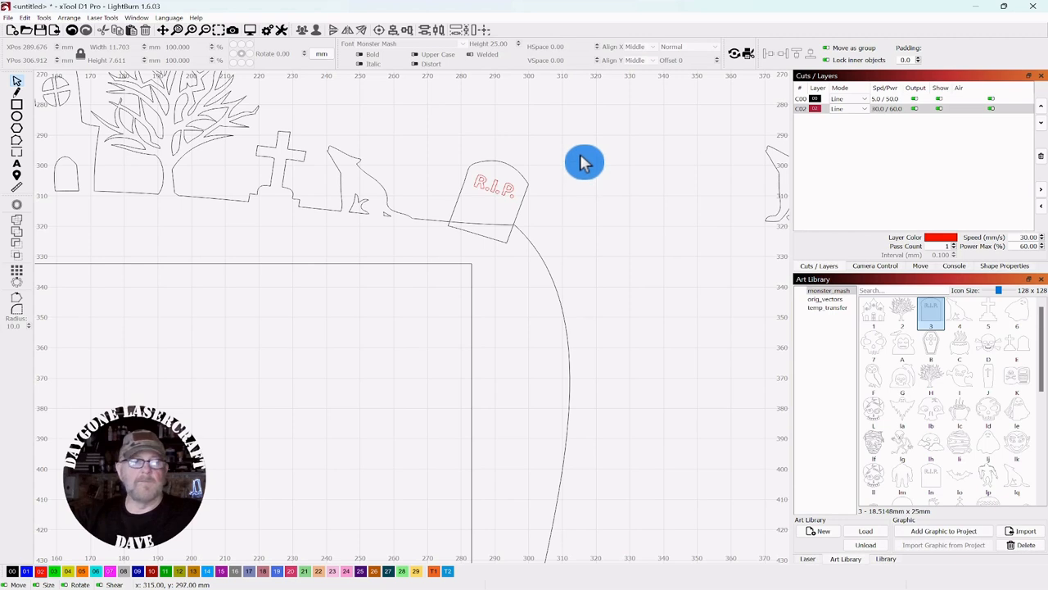
left_click_drag(578, 155, 437, 216)
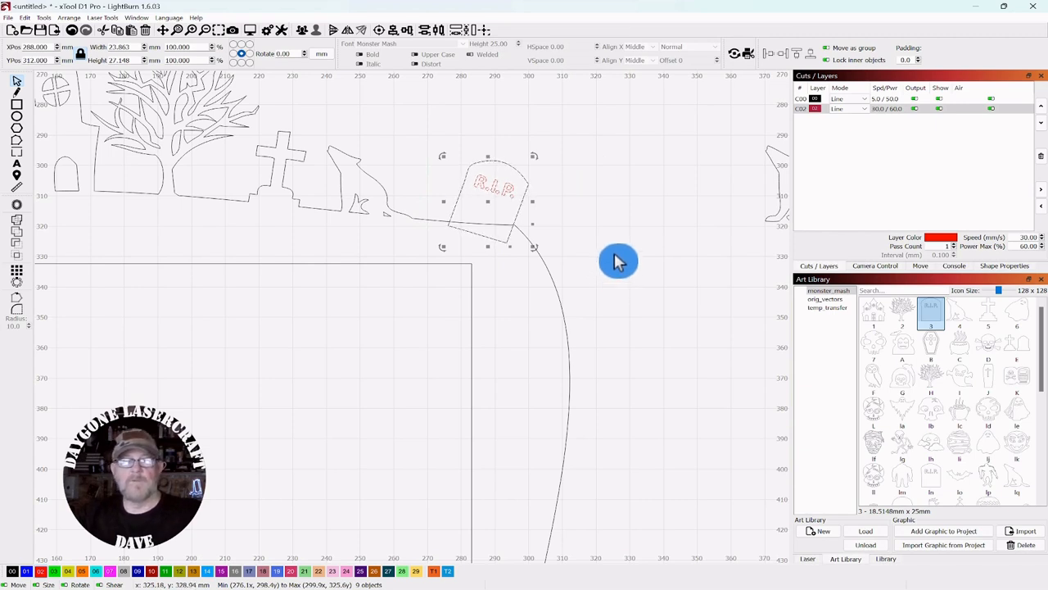
key("ctrl+d")
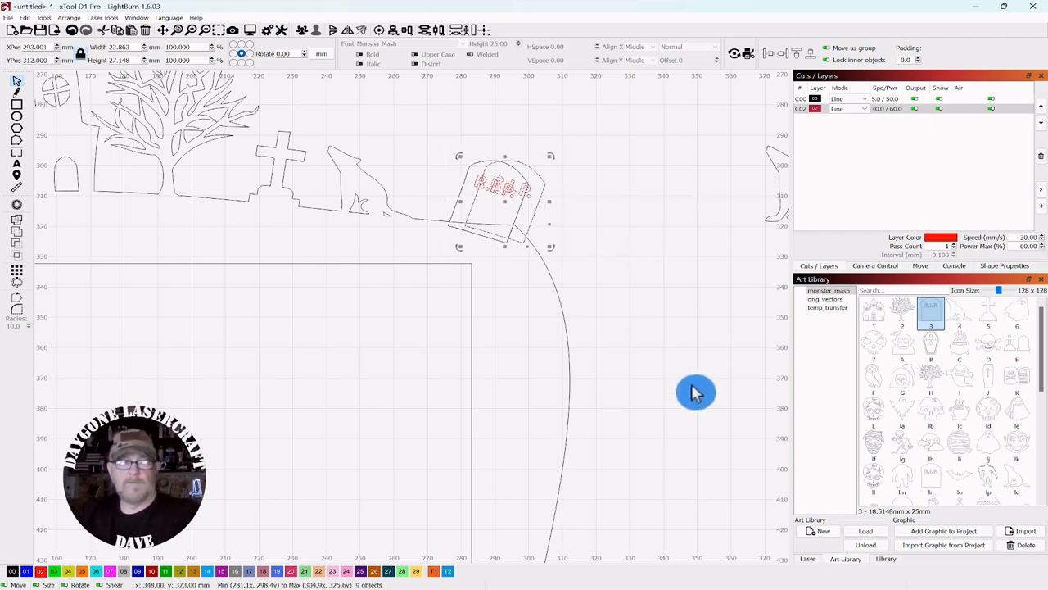
Step: Slide the tombstone copy beside the wolf and delete the lettering from the frame's tombstone
key("alt+Right")
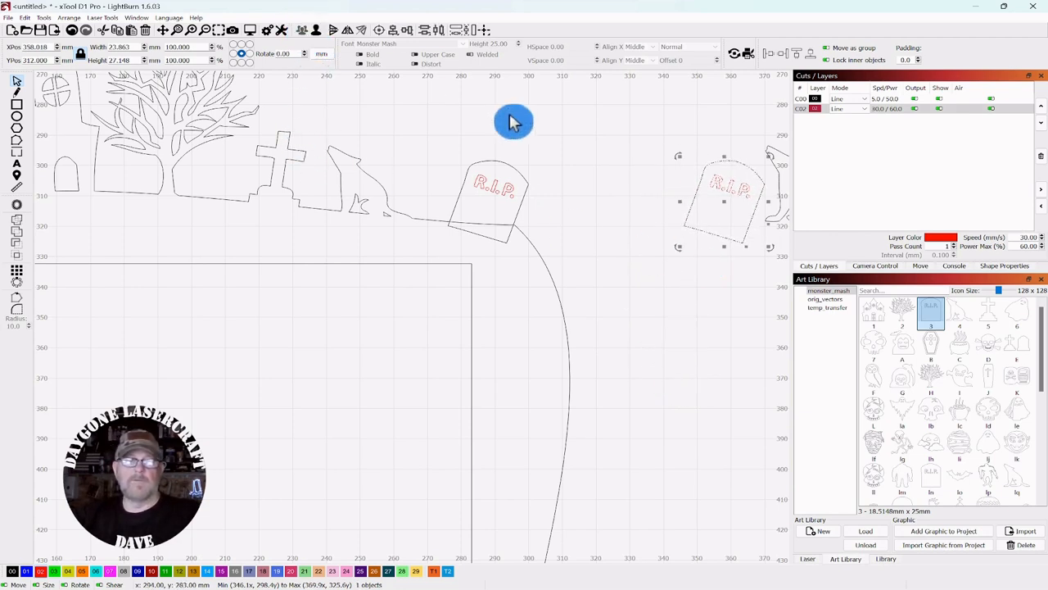
left_click(610, 156)
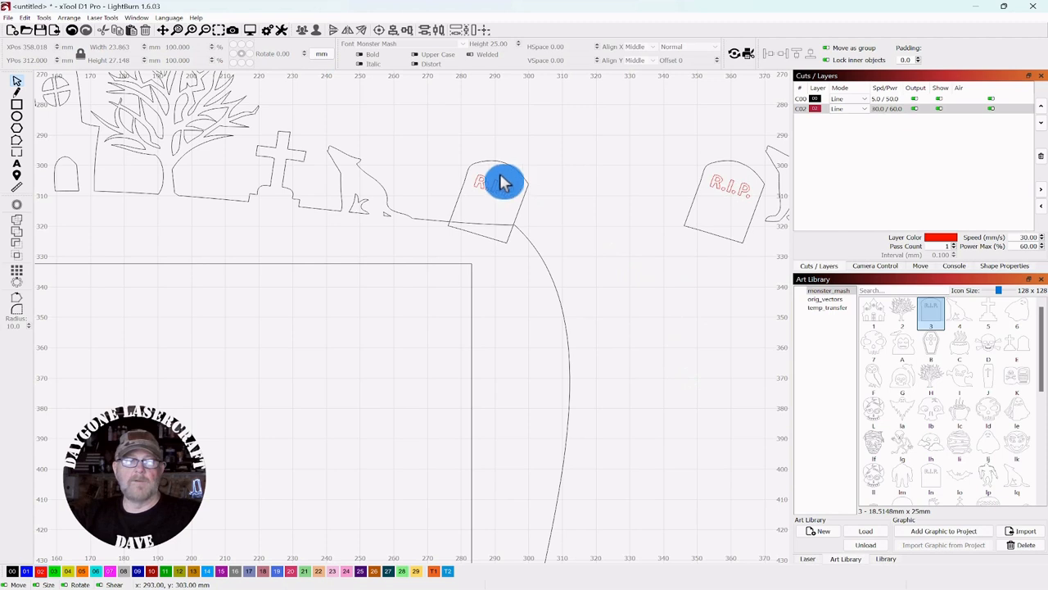
left_click(479, 203)
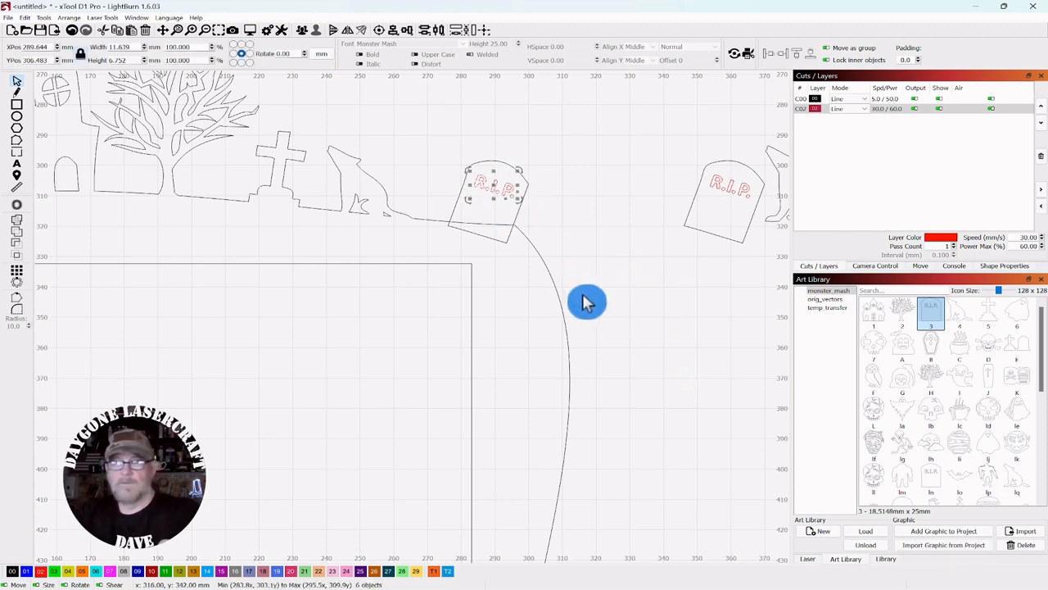
key("Delete")
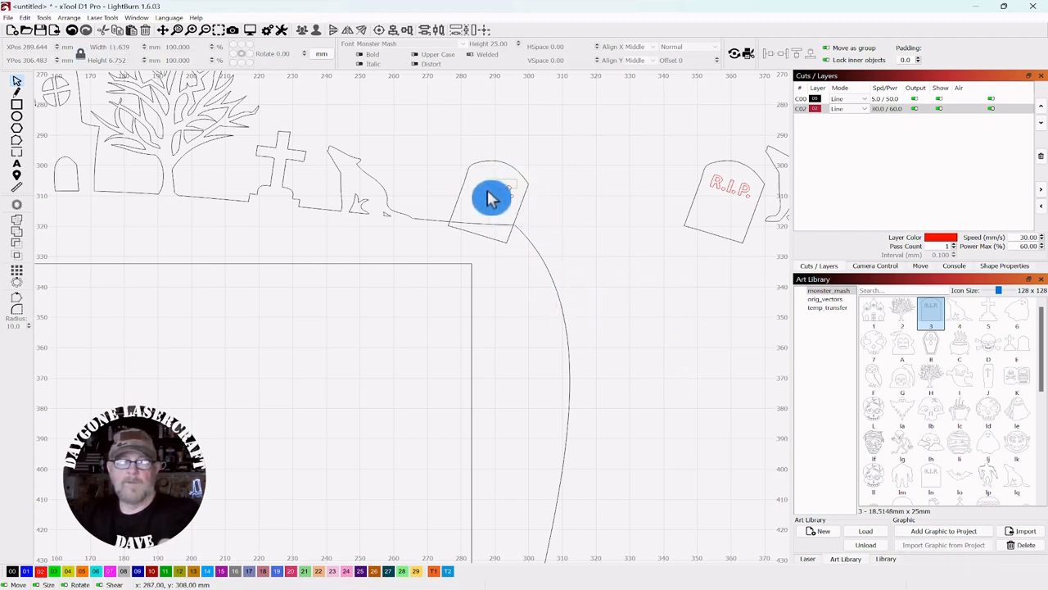
key("Delete")
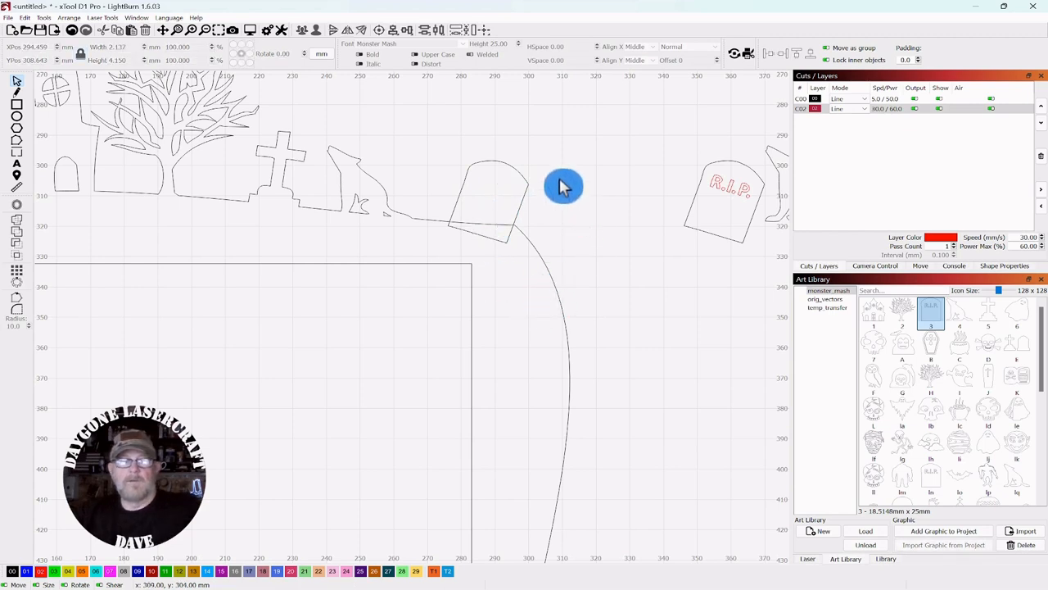
scroll(566, 150, "down", 3)
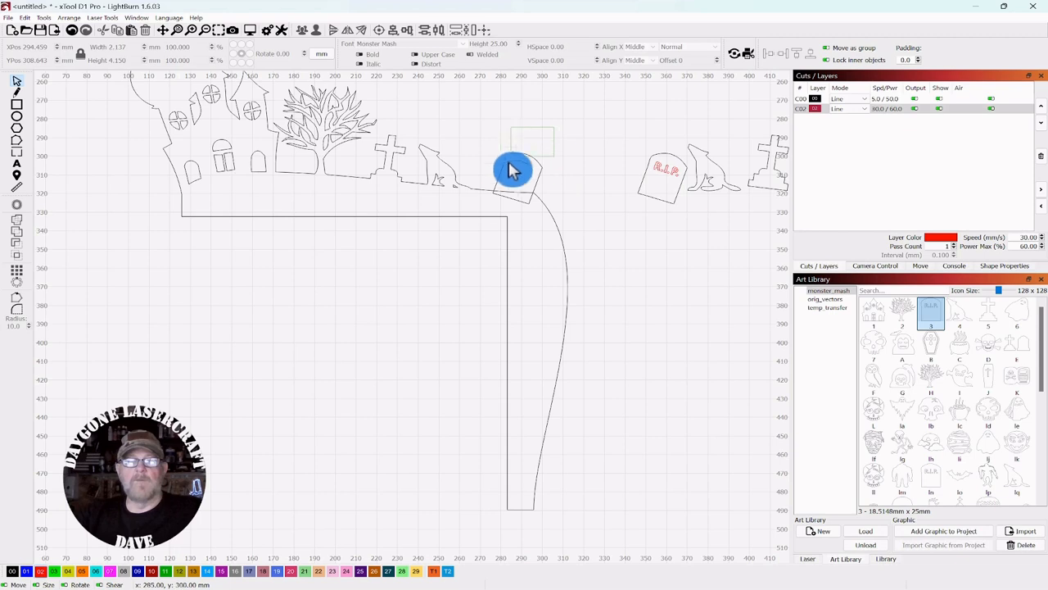
Step: Weld the frame, its graphics and the plain tombstone into one outline
left_click(487, 217)
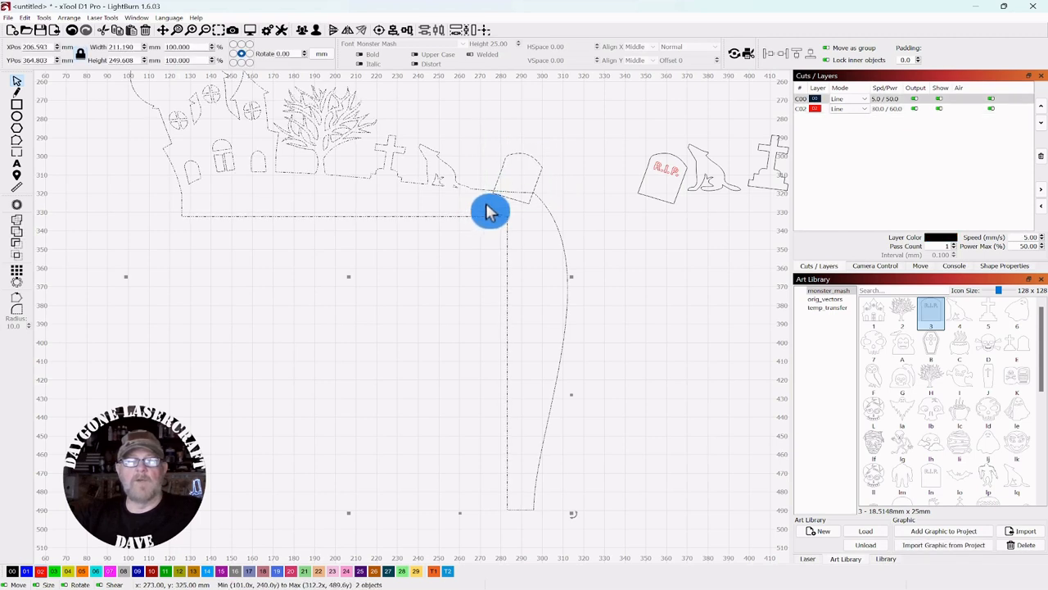
left_click(15, 221)
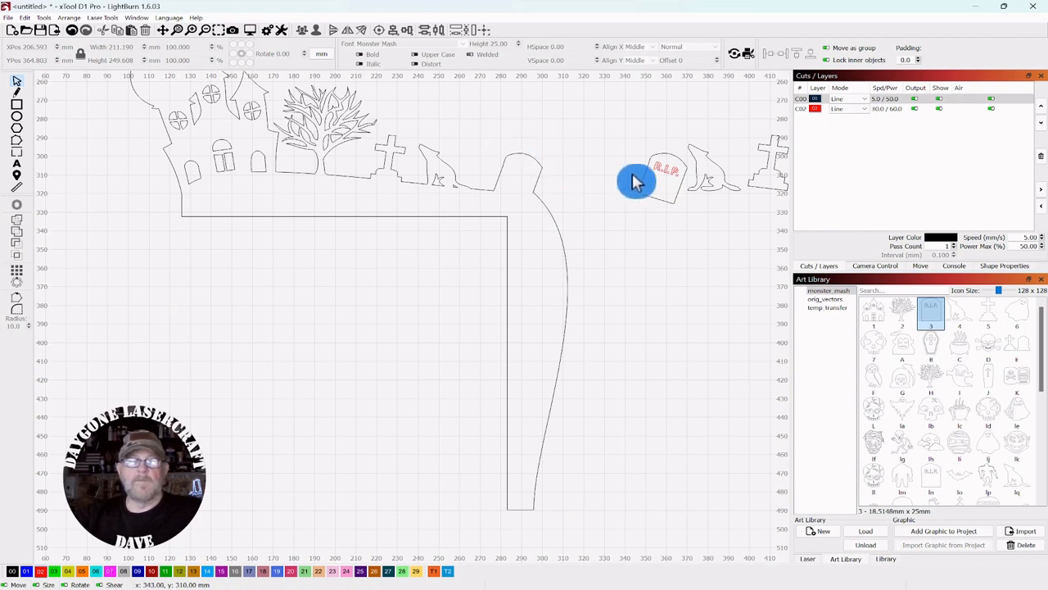
left_click_drag(631, 173, 599, 190)
scroll(633, 257, "down", 5)
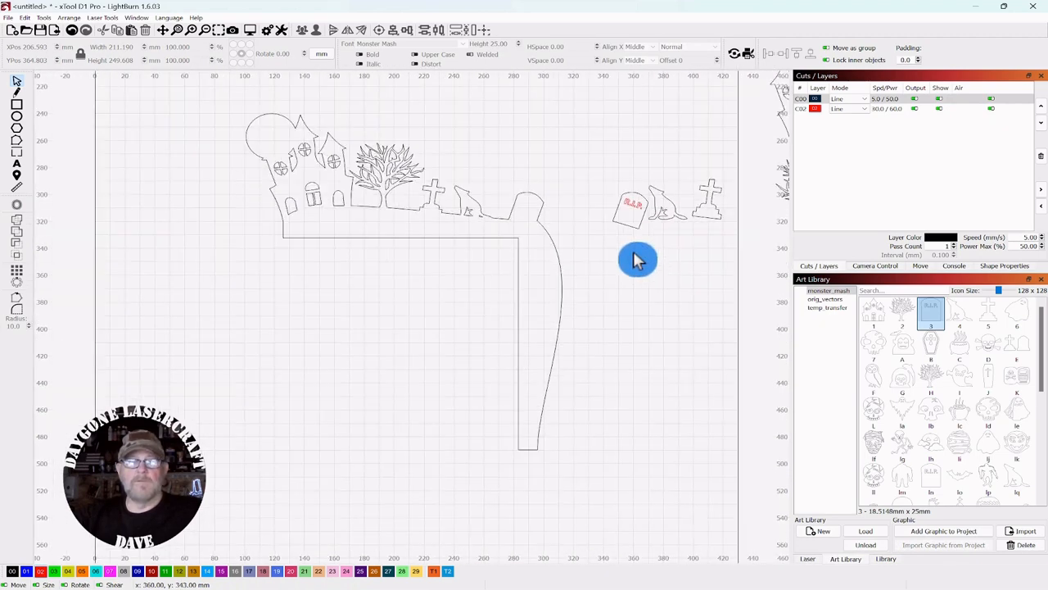
Step: Move the spare tombstone, wolf and cross near the house, and drop a ghost on the frame's corner
left_click_drag(609, 268, 480, 300)
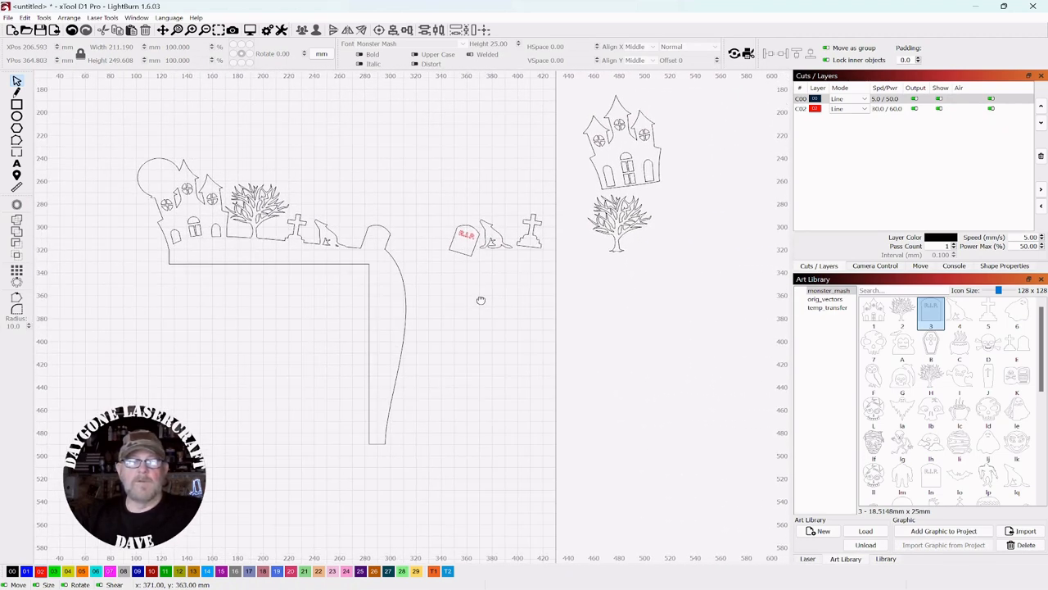
left_click_drag(478, 215, 452, 278)
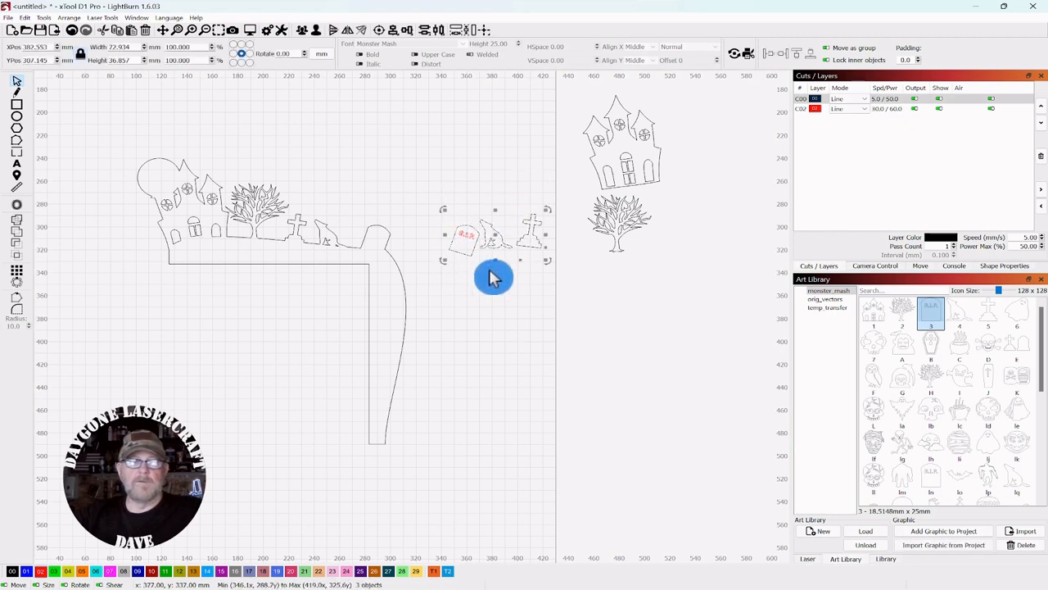
left_click_drag(498, 236, 527, 154)
left_click(488, 320)
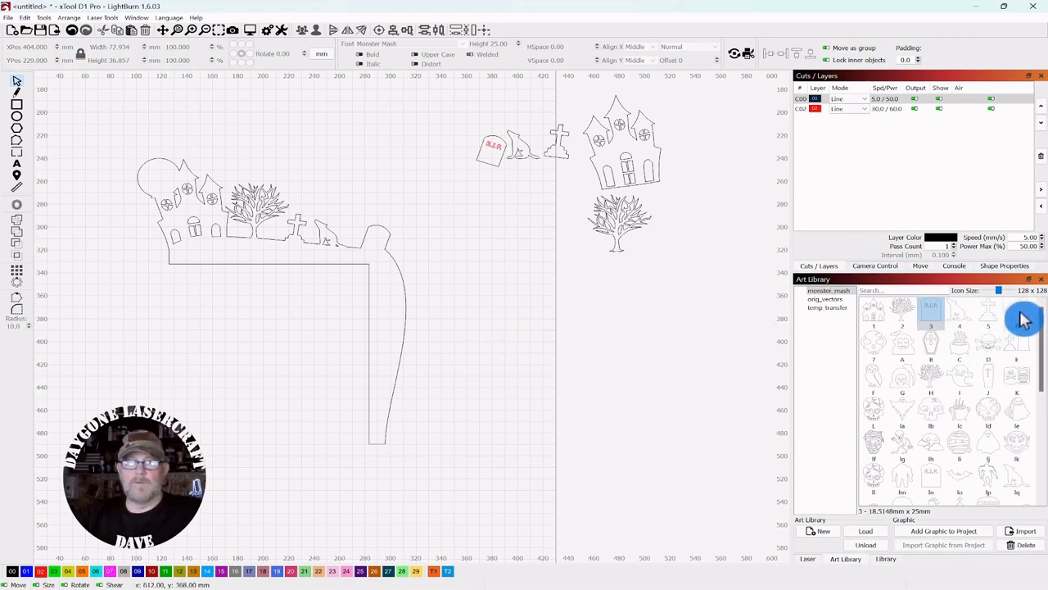
left_click_drag(1018, 316, 416, 276)
Step: Duplicate the ghost and nudge the copy two steps right and two up
scroll(466, 296, "up", 3)
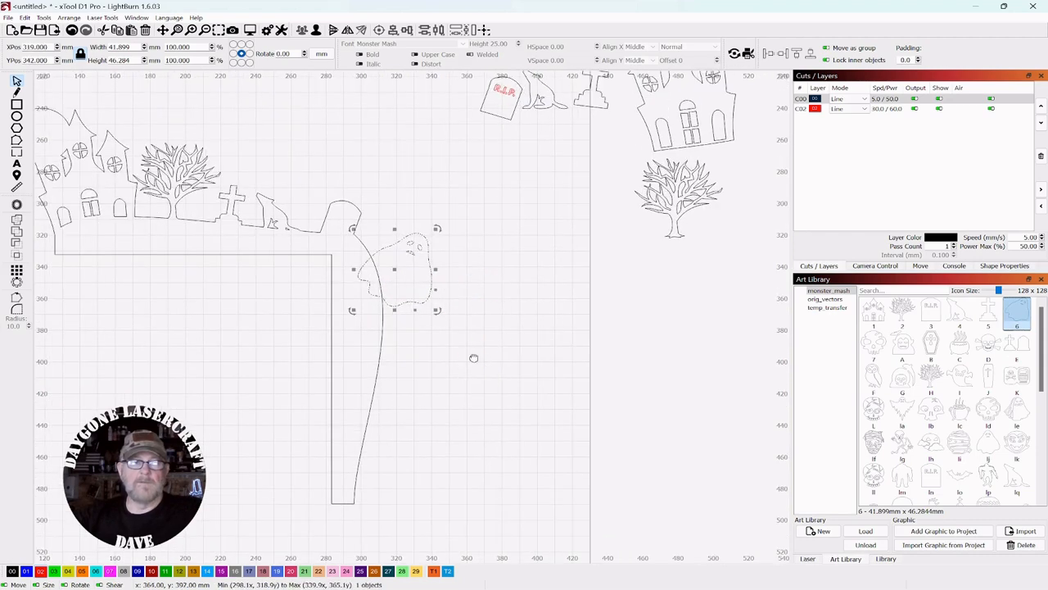
left_click_drag(473, 357, 583, 334)
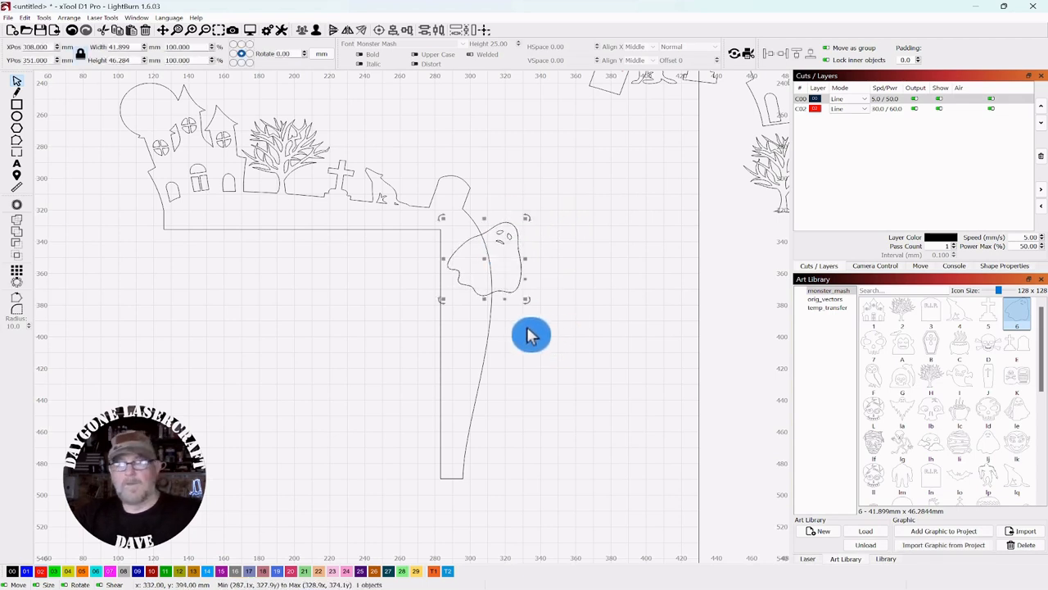
key("ctrl+d")
key("Right")
key("Right")
key("Right")
key("Right")
key("Right")
key("Right")
key("Right")
key("Right")
key("Right")
key("Right")
key("Right")
key("Right")
key("Right")
key("Right")
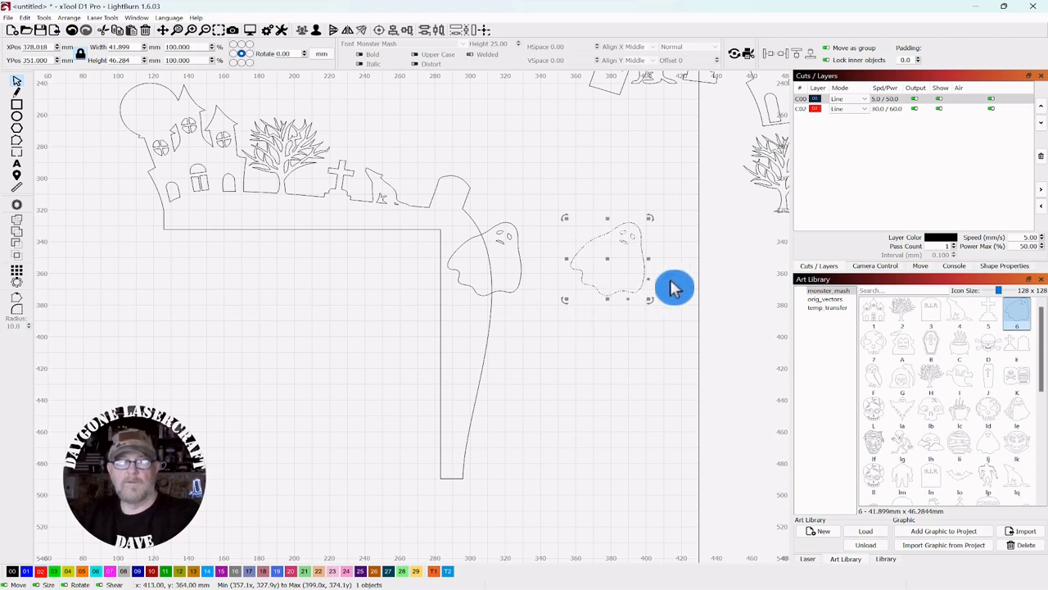
key("Right")
key("Right")
key("Right")
key("Right")
key("Right")
key("Right")
key("Right")
key("Right")
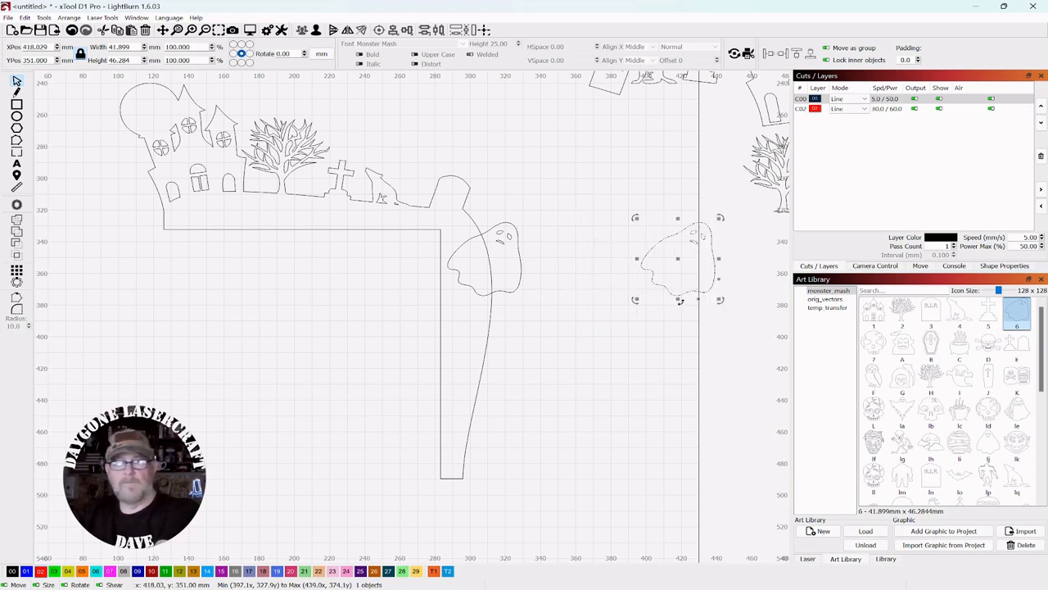
key("Up")
key("Up")
key("Up")
key("Up")
key("Up")
key("Up")
key("Up")
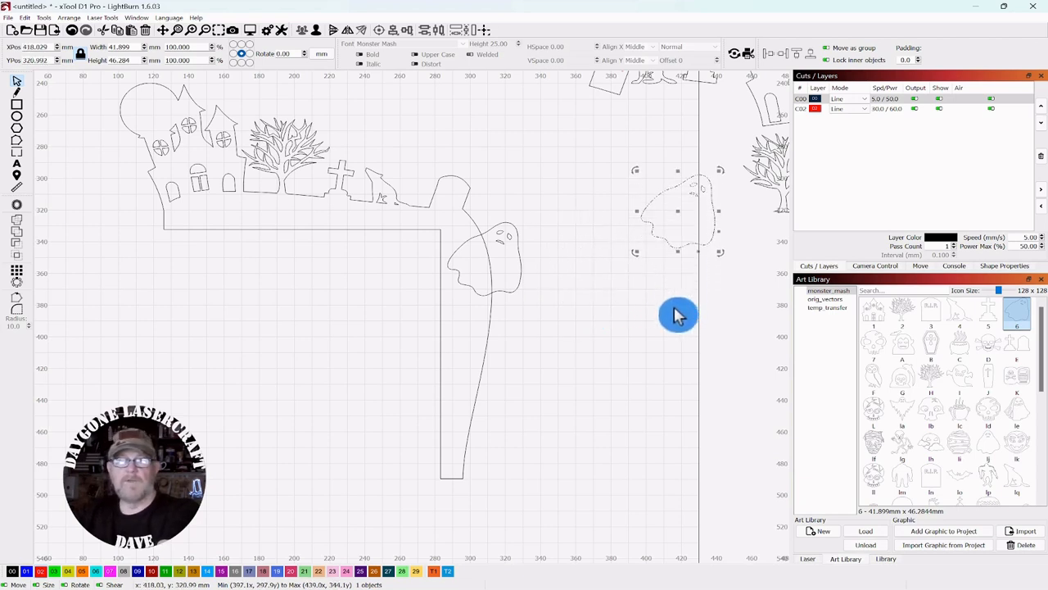
key("Up")
key("Up")
key("Up")
key("Up")
key("Up")
key("Up")
key("Up")
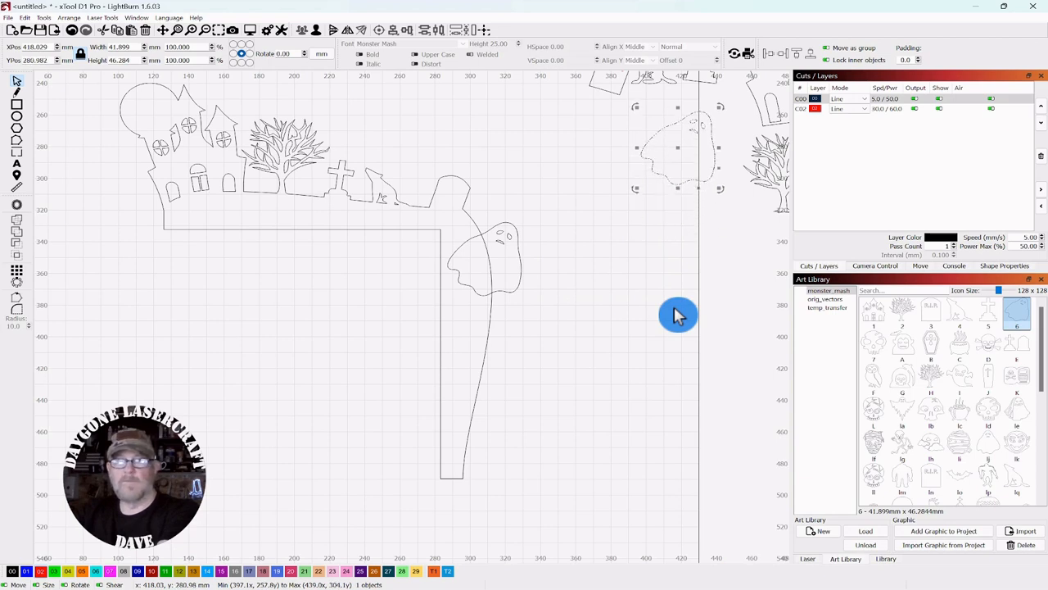
left_click(636, 279)
left_click_drag(565, 193, 491, 263)
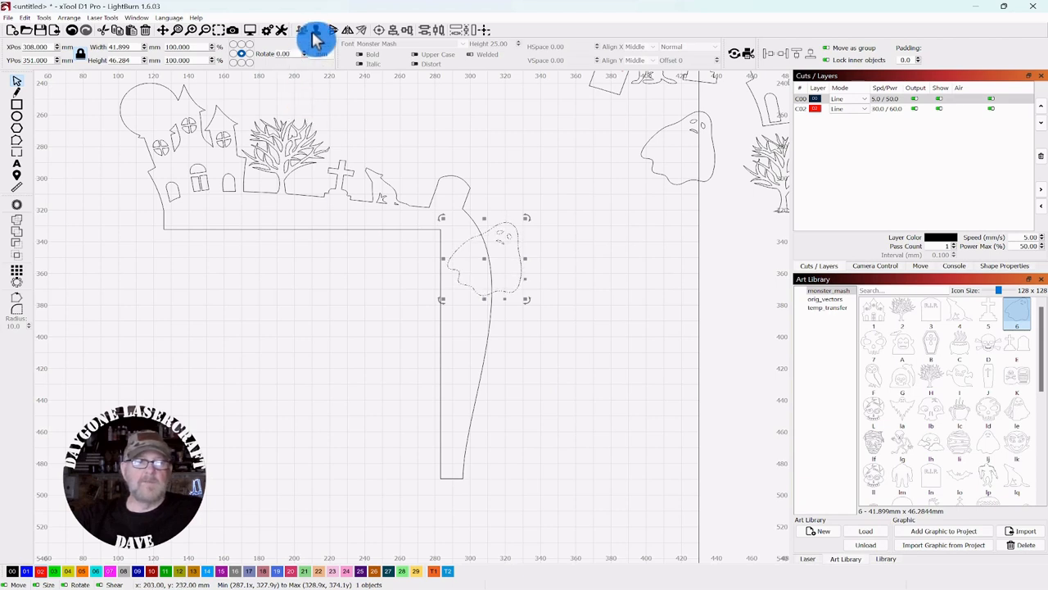
left_click(565, 263)
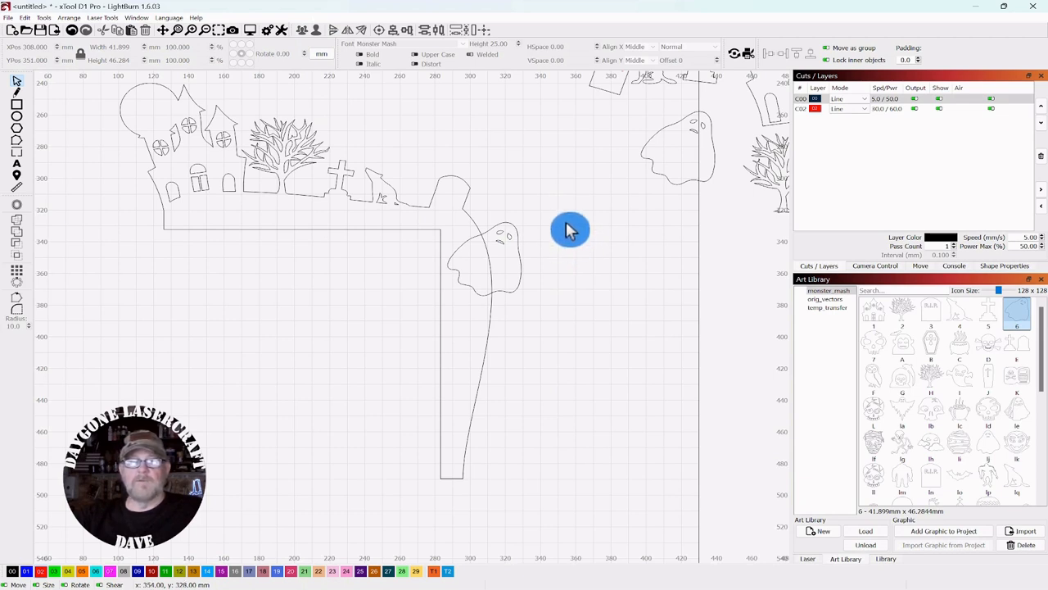
Step: Delete the ghost's eye and mouth
left_click(509, 235)
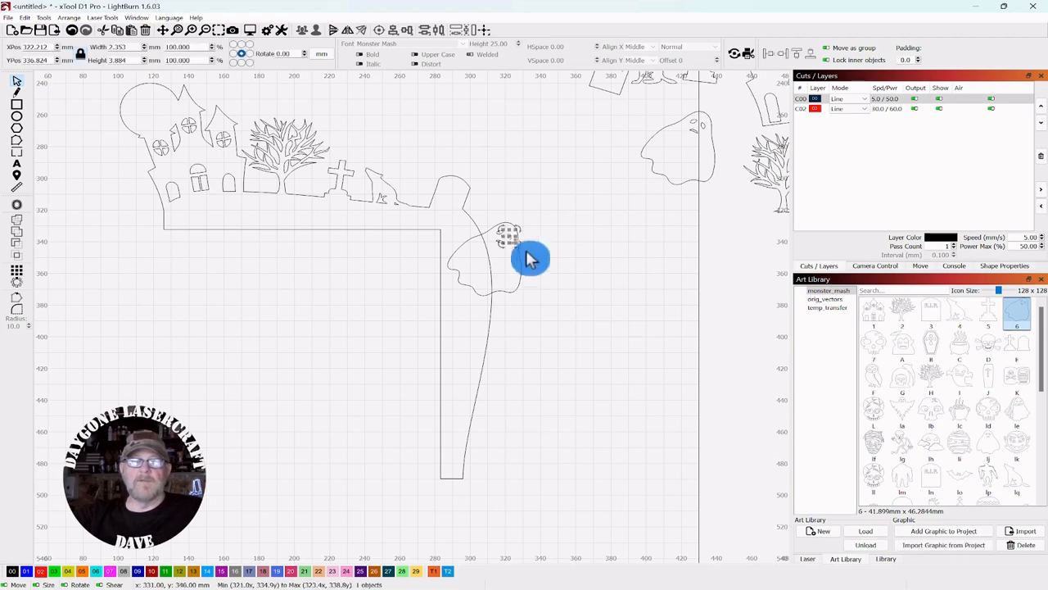
left_click(594, 286)
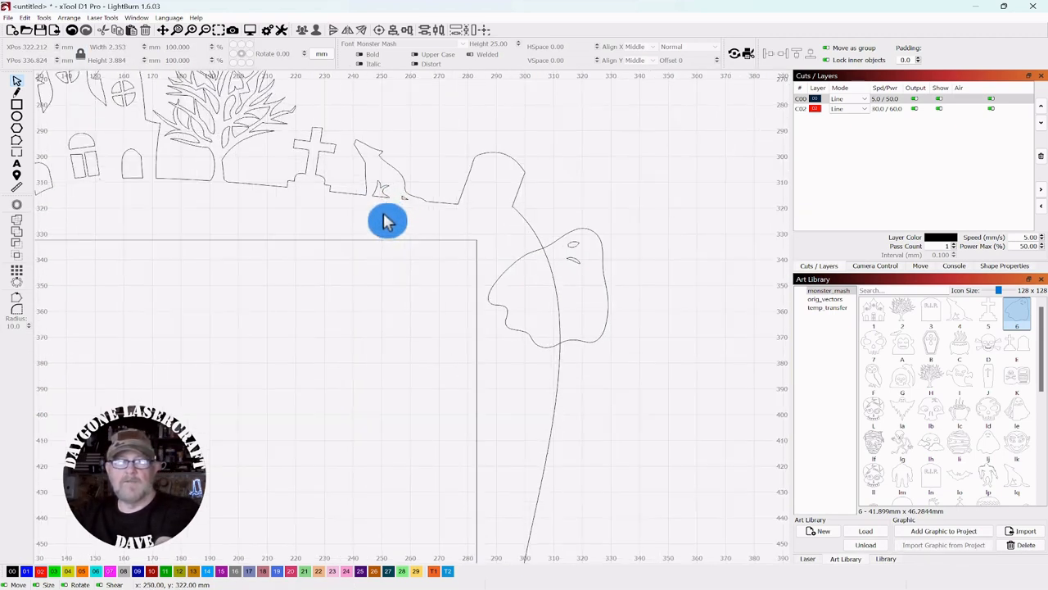
scroll(385, 218, "up", 2)
scroll(409, 212, "down", 2)
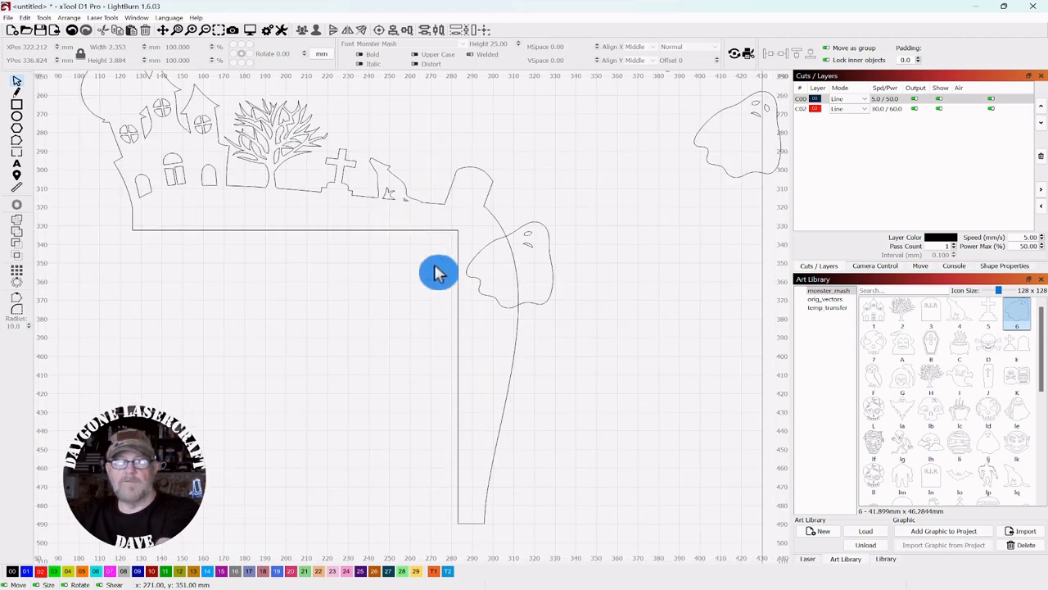
left_click(530, 233)
key("Delete")
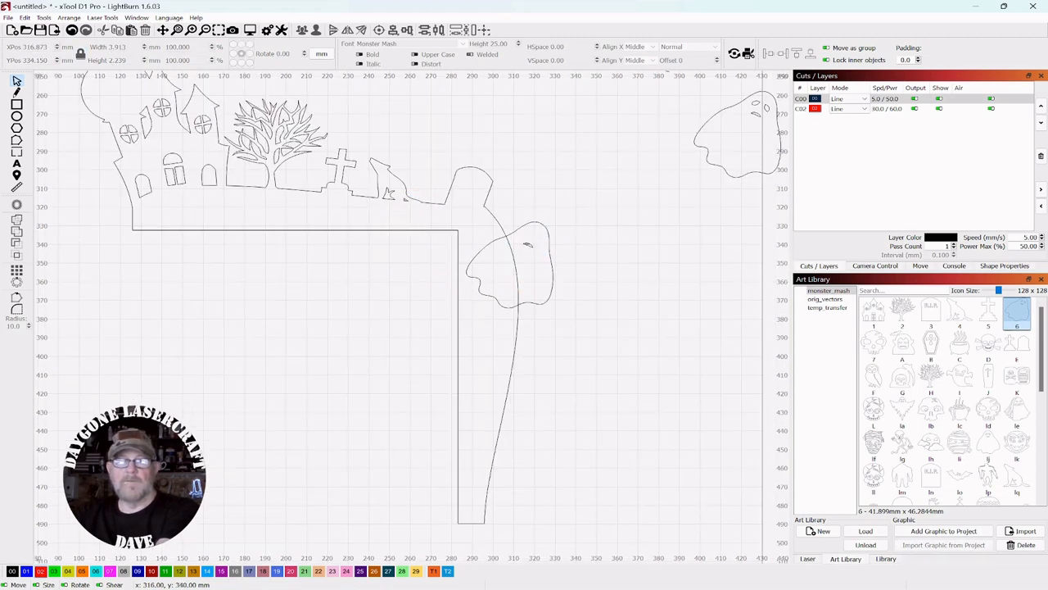
left_click(528, 246)
key("Delete")
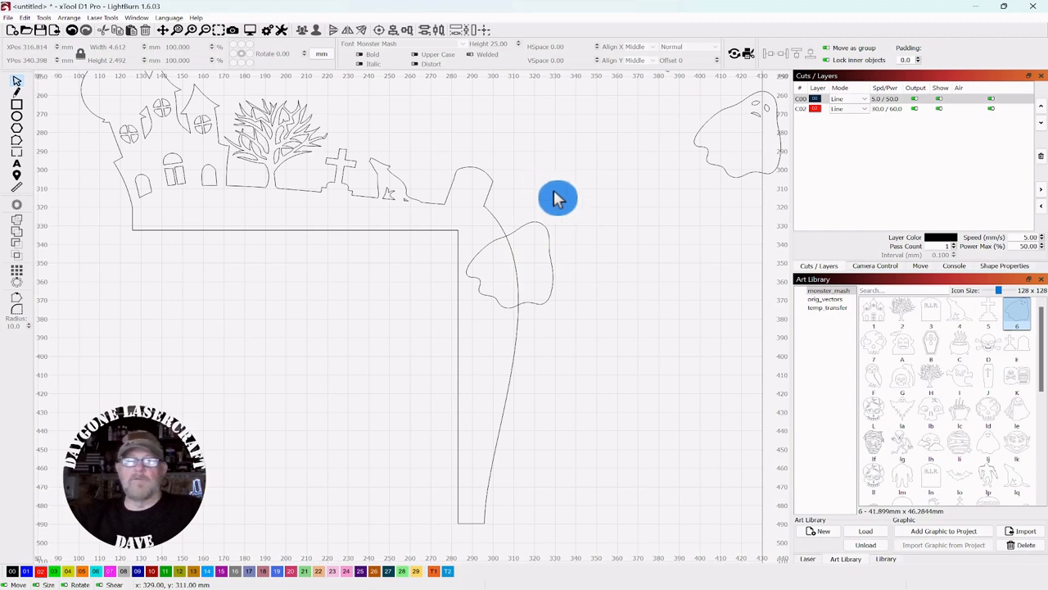
Step: Weld the plain ghost into the frame outline and drop skull artwork 7 onto the canvas
left_click(498, 319)
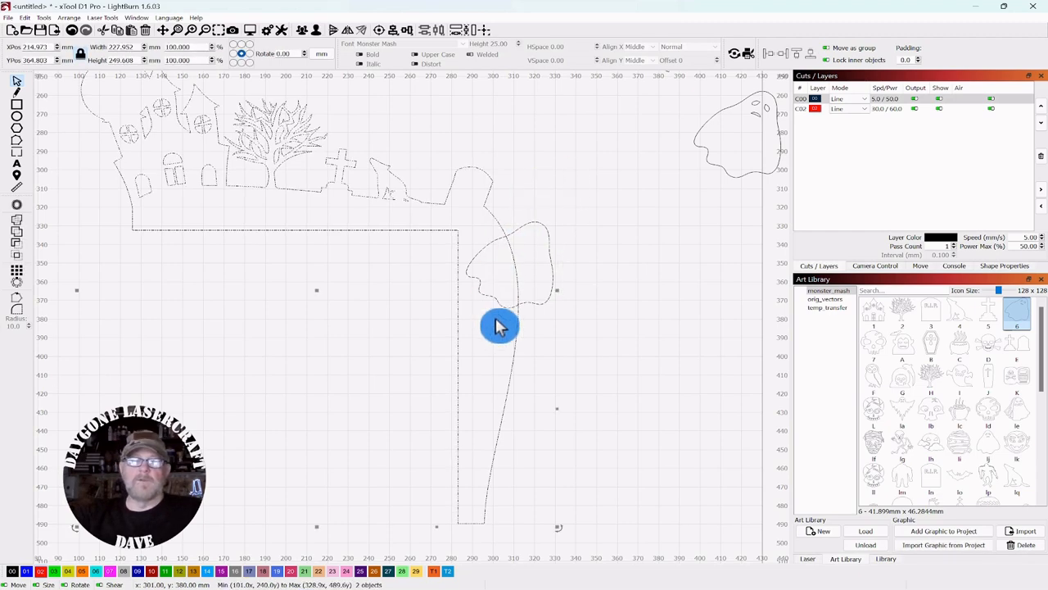
left_click(24, 229)
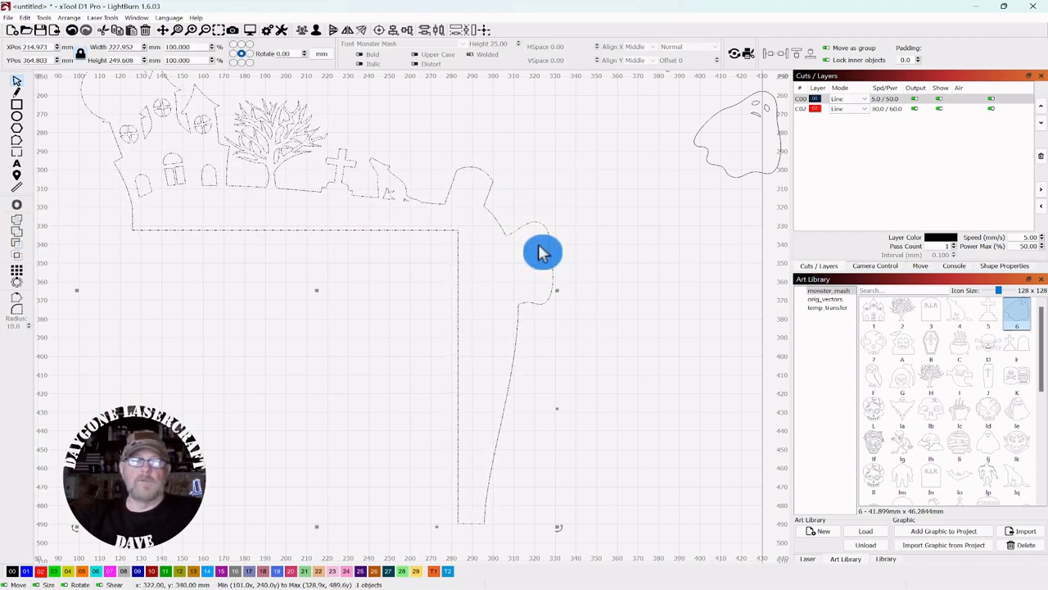
scroll(573, 256, "down", 3)
scroll(671, 338, "up", 3)
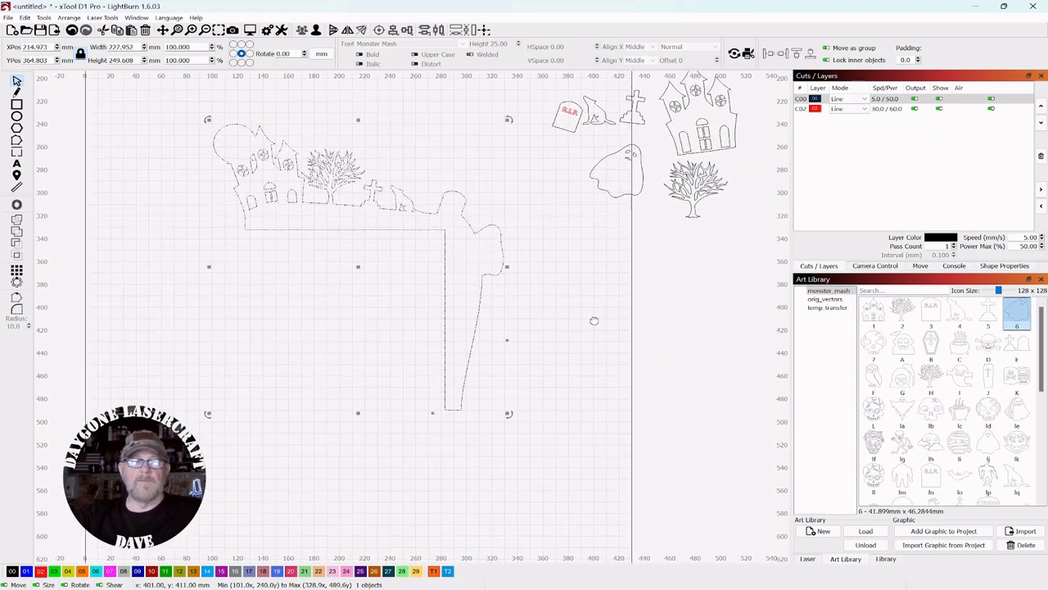
left_click_drag(614, 244, 582, 280)
scroll(610, 280, "down", 1)
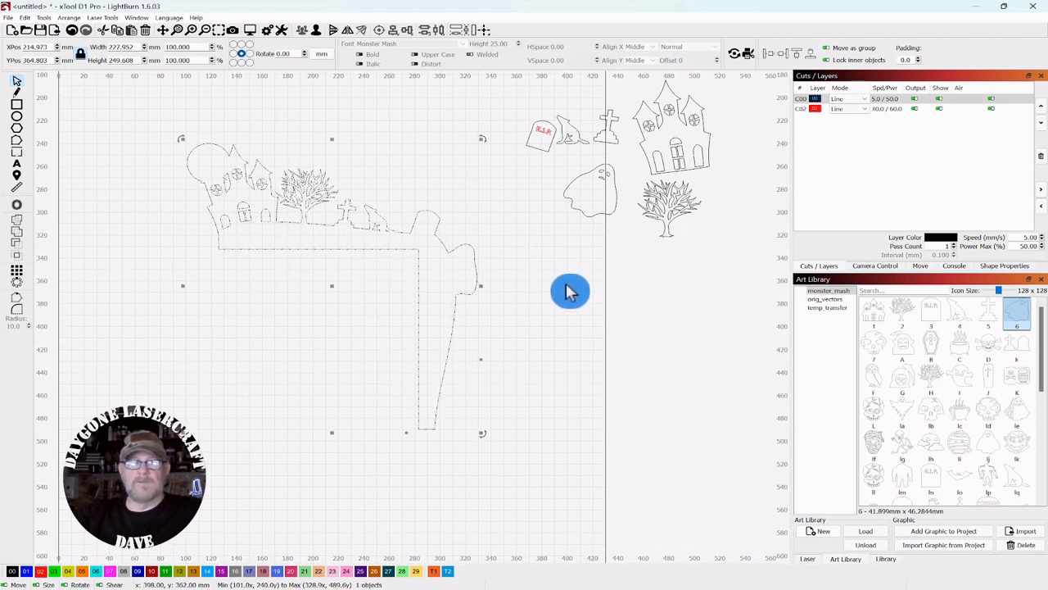
left_click(571, 292)
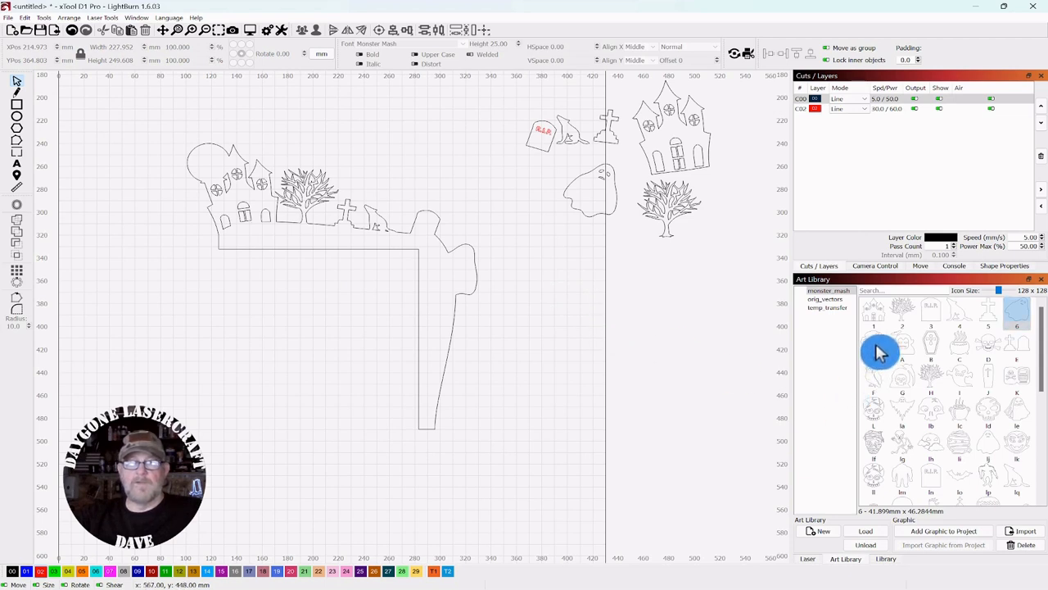
left_click_drag(878, 352, 510, 348)
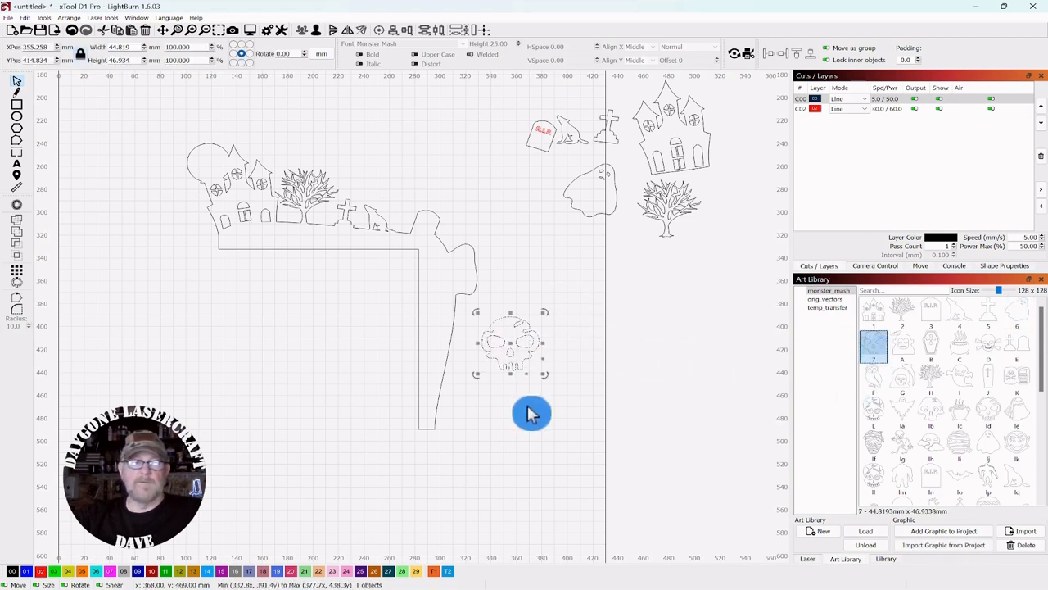
Step: Position skull 7 on the frame's right edge
scroll(552, 400, "up", 2)
scroll(555, 412, "up", 3)
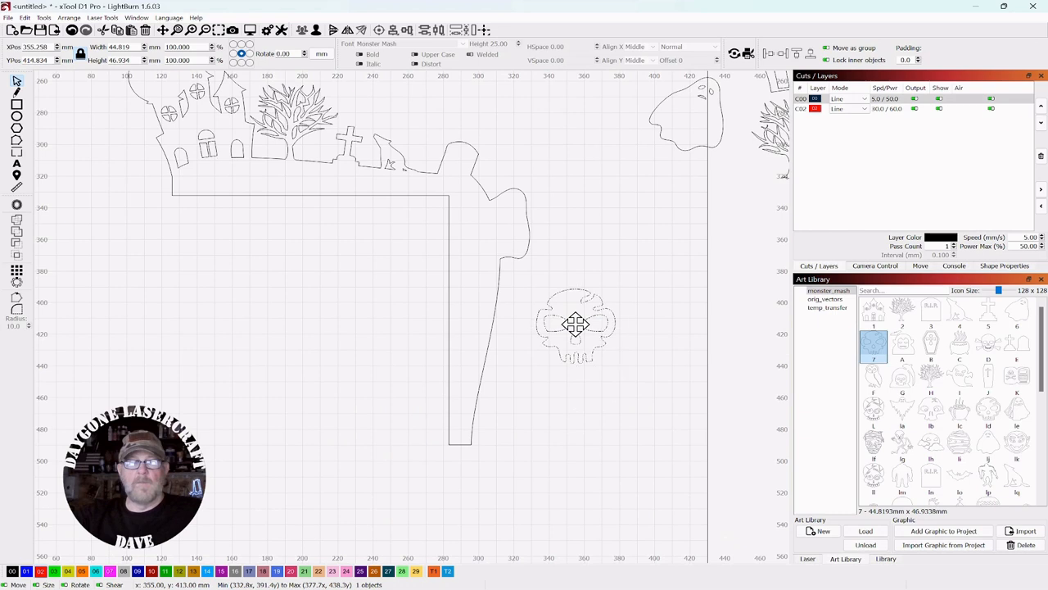
left_click_drag(575, 325, 524, 322)
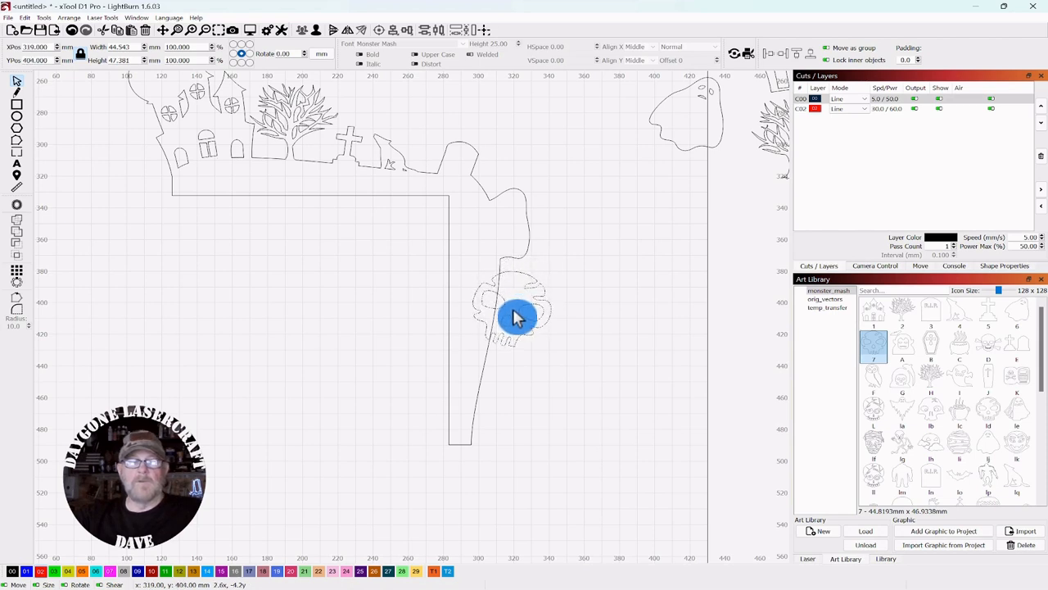
left_click(686, 299)
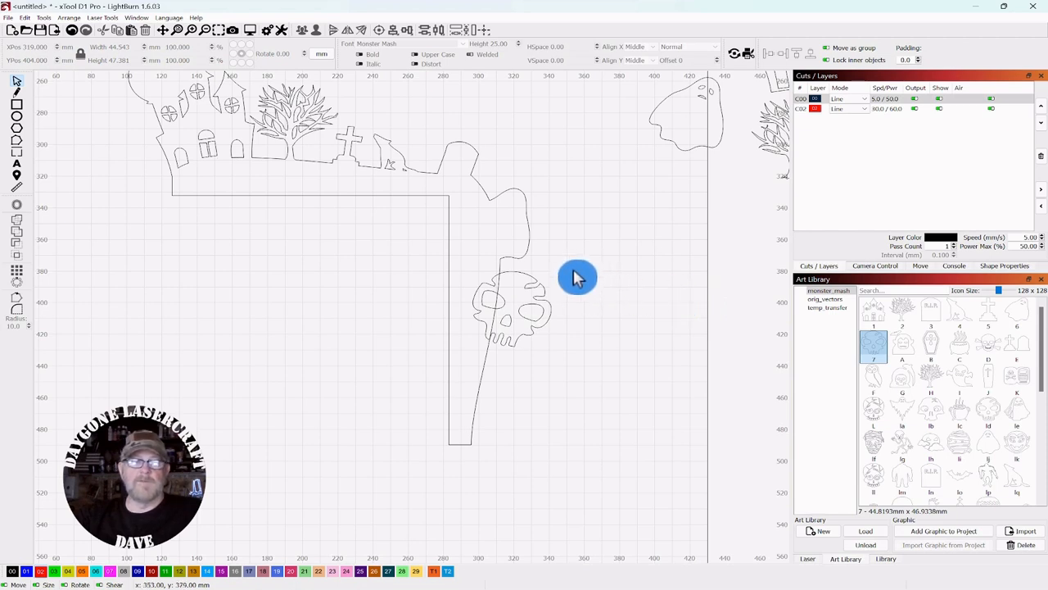
Step: Make two full-faced skull copies and nudge them aside to the right
left_click(525, 331)
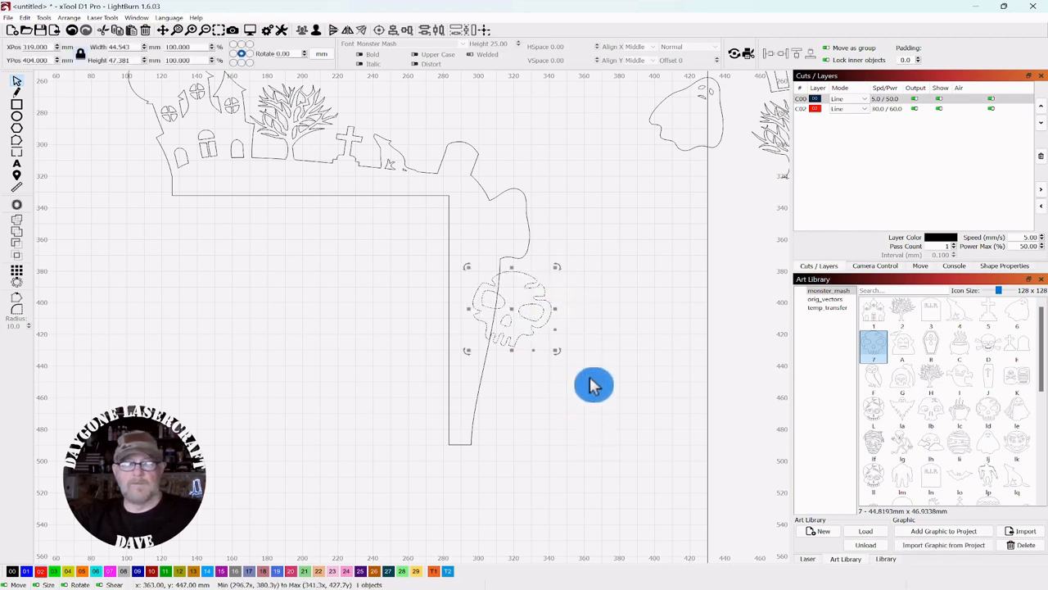
key("Right")
key("Right")
key("Right")
key("Right")
key("Right")
key("Right")
key("Right")
key("Right")
key("Right")
key("Right")
key("Right")
key("Right")
key("Right")
key("Right")
key("Right")
key("Right")
key("Right")
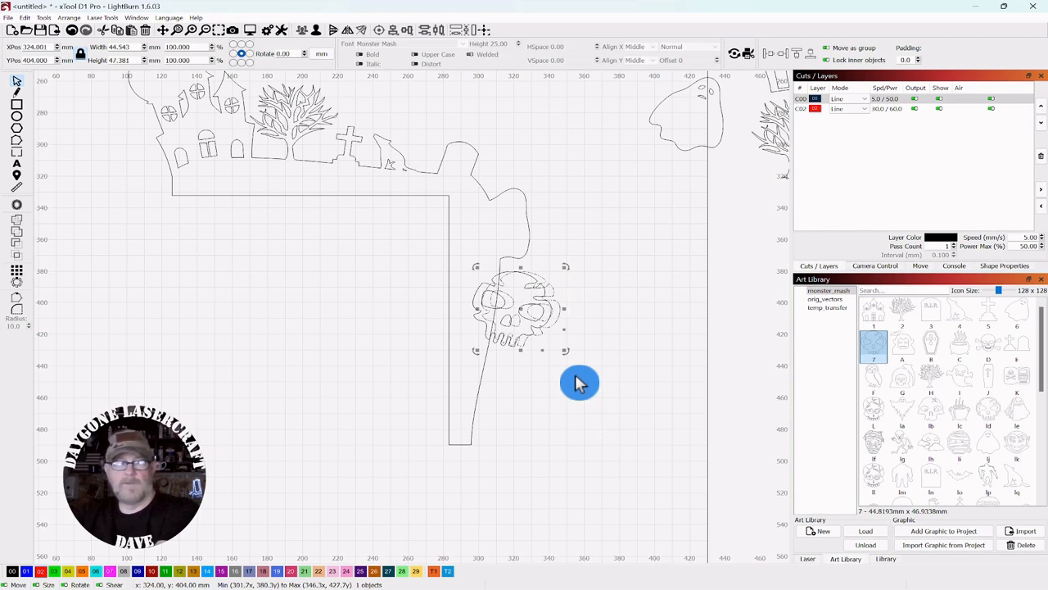
key("Right")
key("Right")
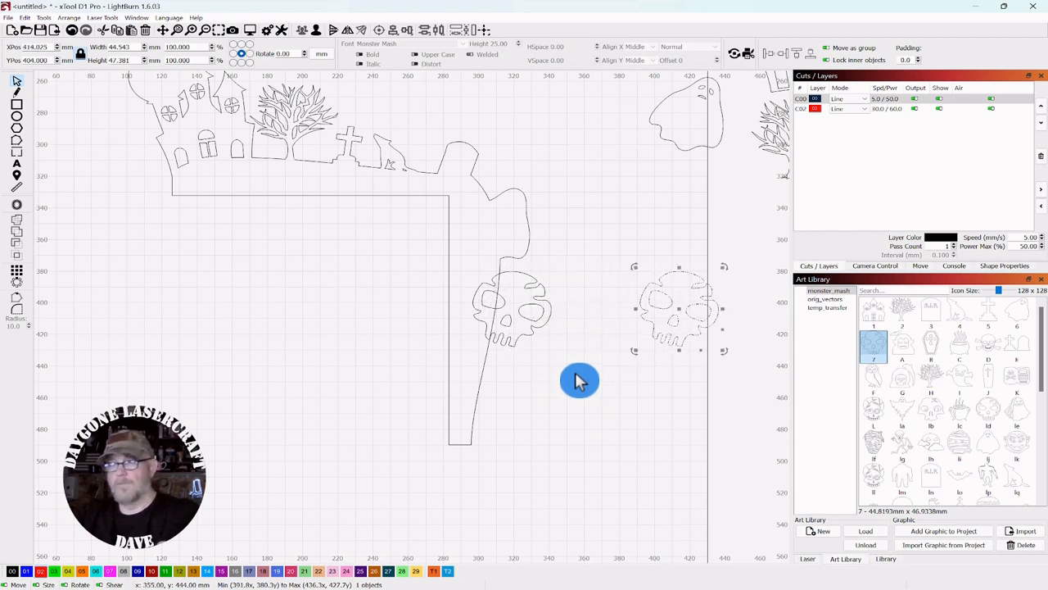
key("Up")
key("Up")
key("Up")
key("Up")
key("Up")
key("Up")
key("Up")
key("Up")
key("Up")
key("Up")
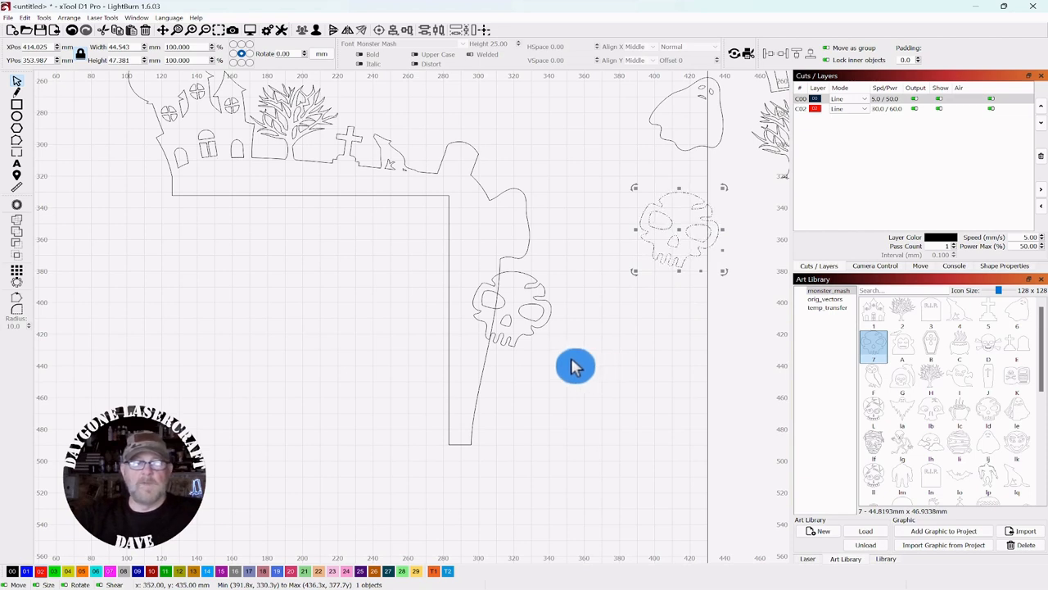
left_click(515, 331)
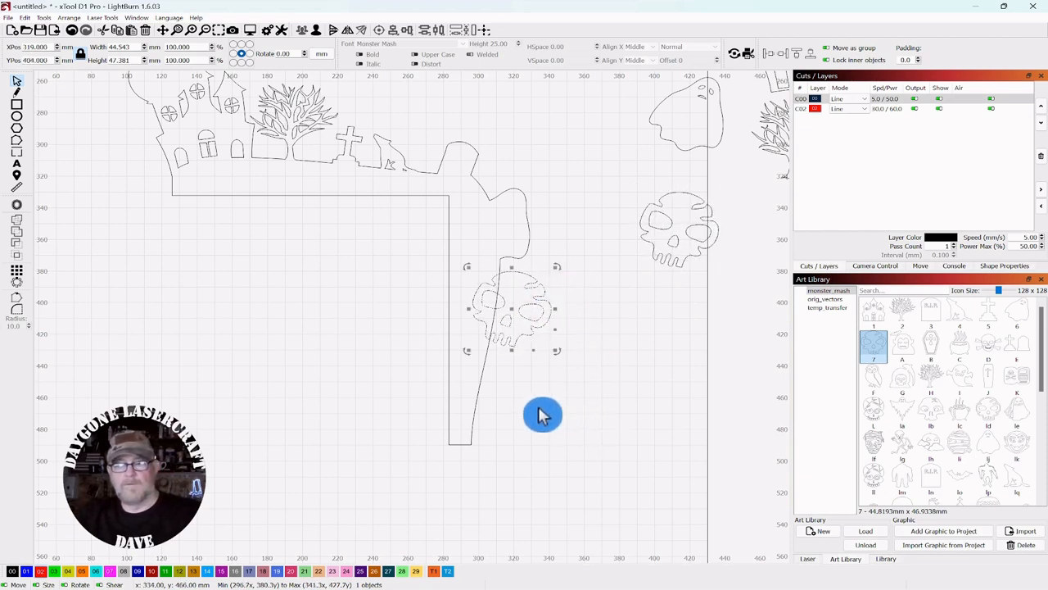
key("ctrl+d")
key("Right")
key("Right")
key("Right")
key("Right")
key("Right")
key("Right")
key("Right")
key("Right")
key("Right")
key("Right")
key("Right")
key("Right")
key("Right")
key("Right")
key("Right")
key("Right")
key("Right")
key("Right")
key("Right")
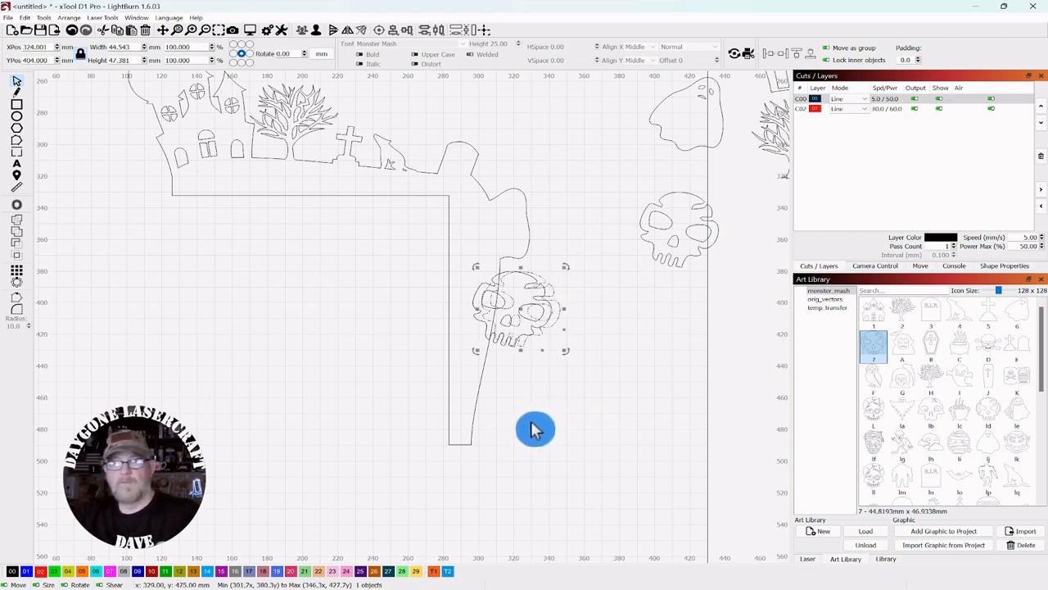
key("Right")
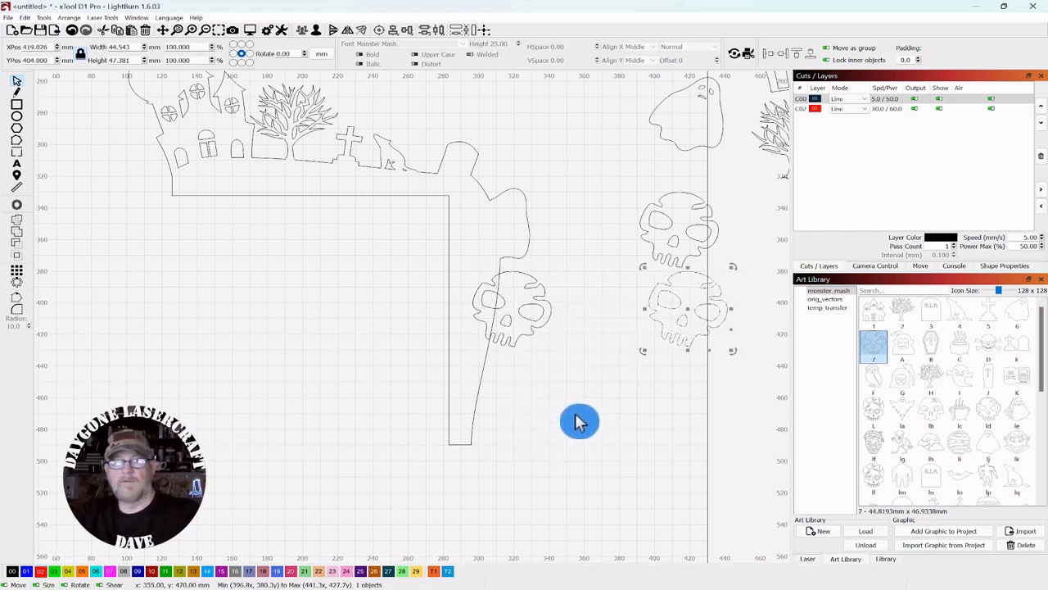
key("Escape")
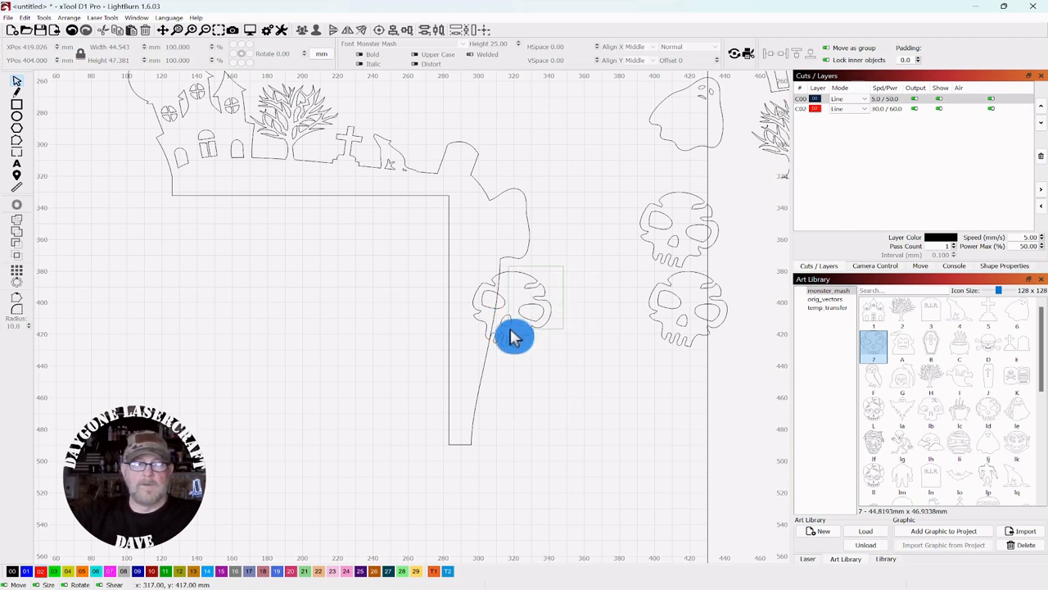
Step: Ungroup the edge skull and delete both eyes and the nose
left_click(516, 337)
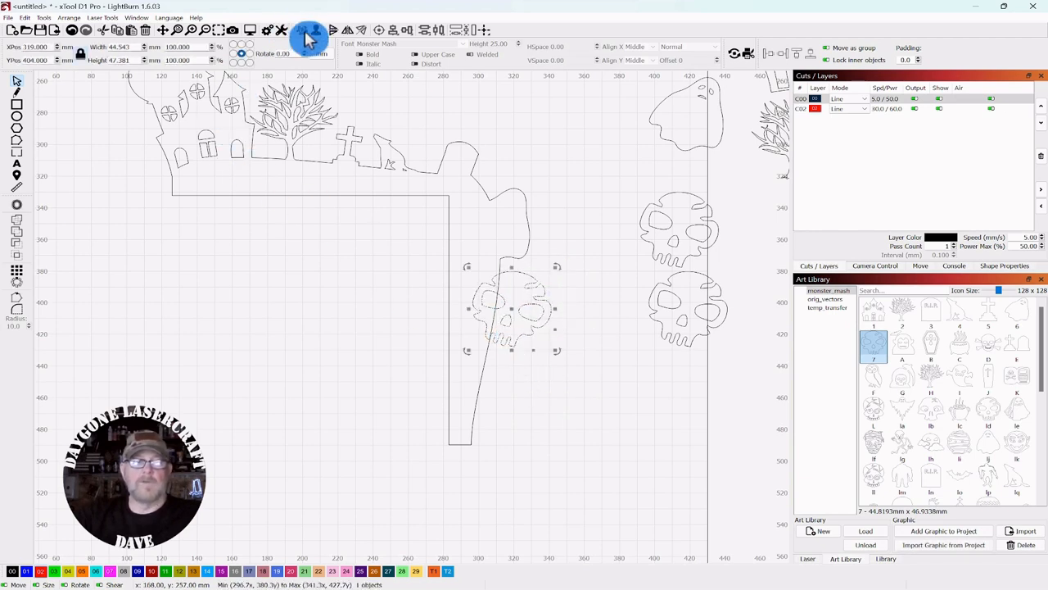
left_click(317, 33)
left_click(564, 376)
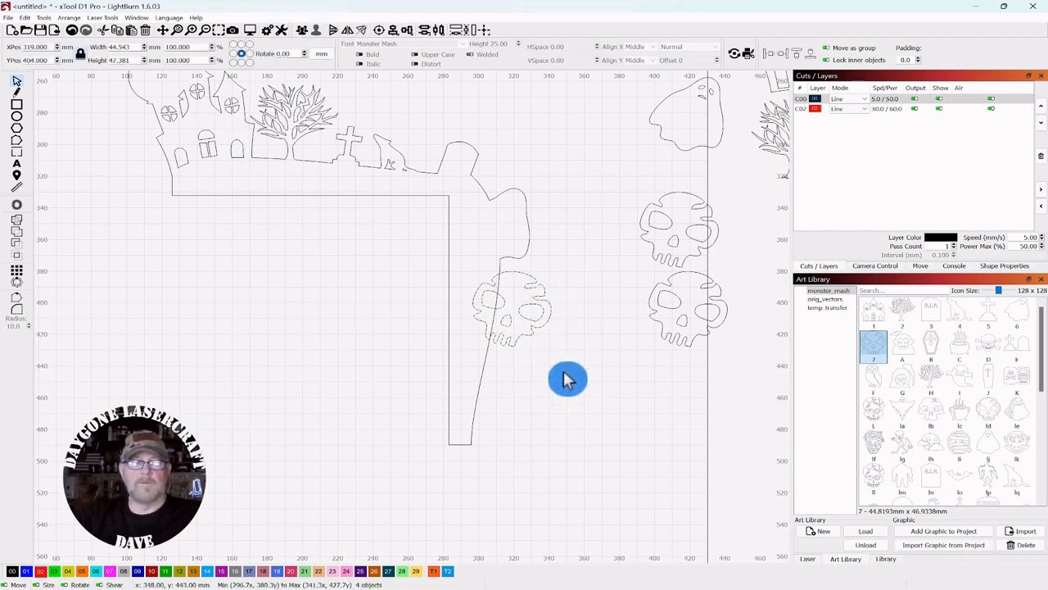
left_click(532, 315)
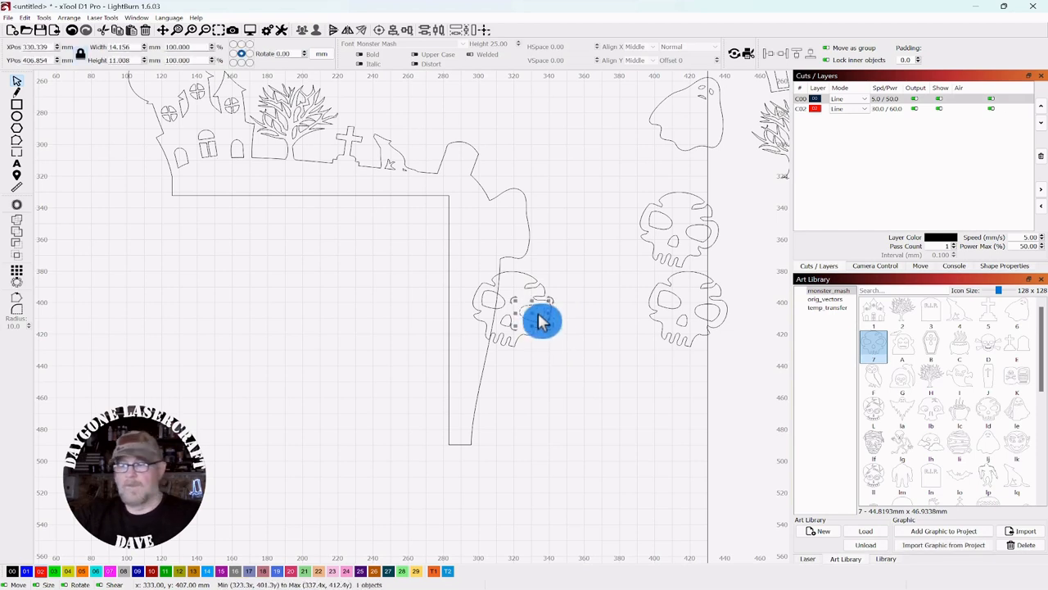
key("Delete")
left_click(495, 293)
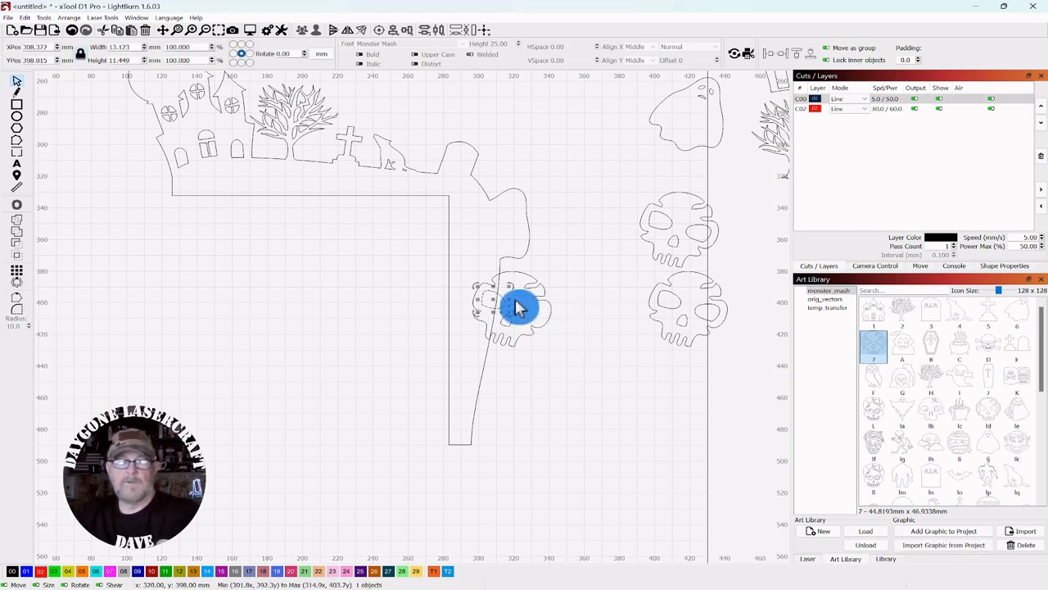
key("Delete")
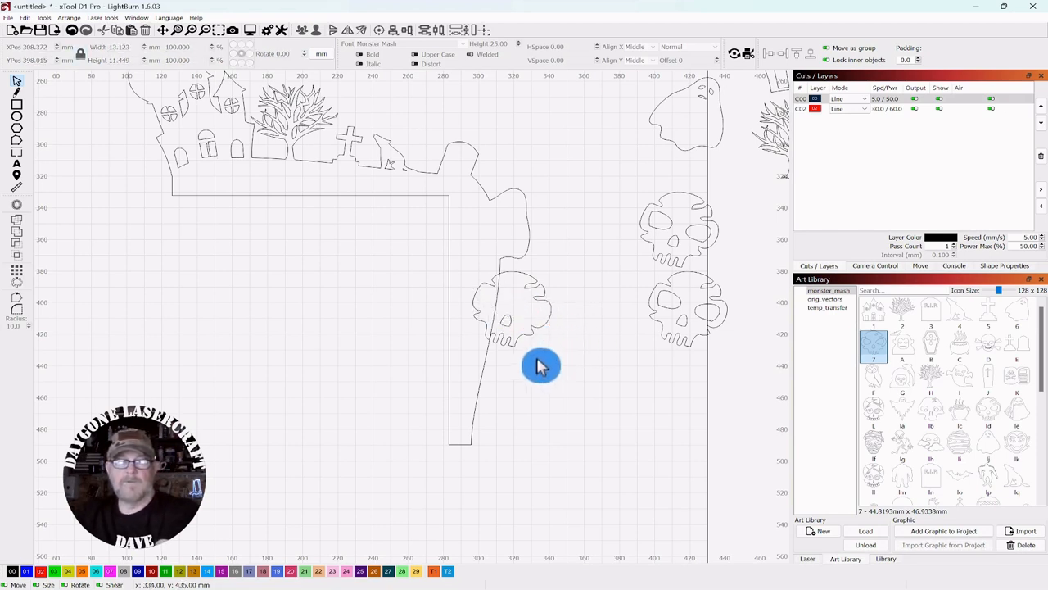
left_click(506, 321)
key("Delete")
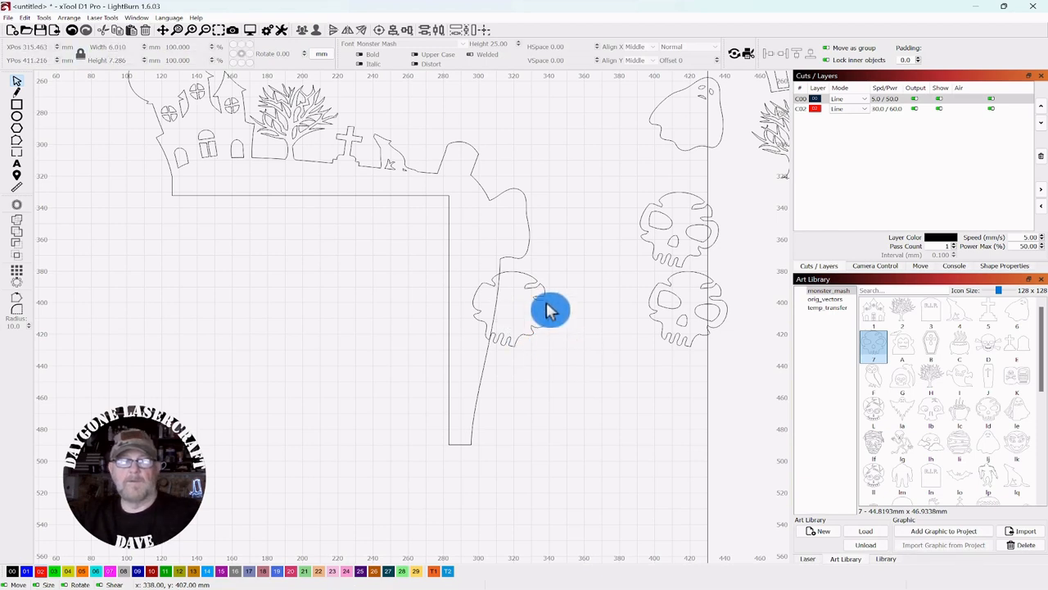
Step: Duplicate the faceless skull outline and move the copy 30 mm down
left_click(545, 313)
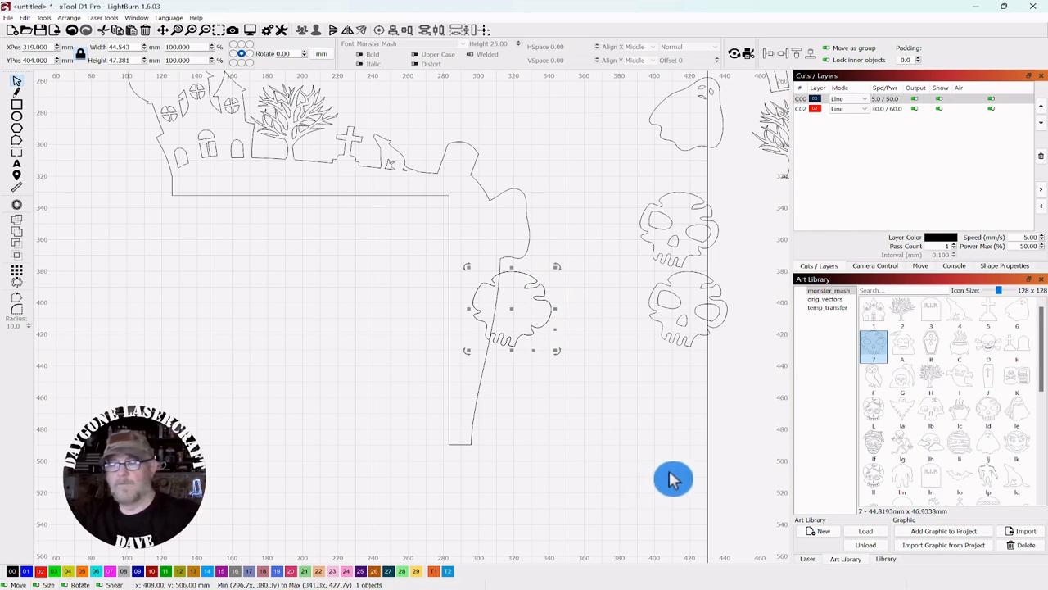
key("ctrl+d")
key("Down")
key("Down")
key("Down")
key("Down")
key("Down")
key("Down")
key("Down")
key("Down")
key("Down")
key("Down")
key("Down")
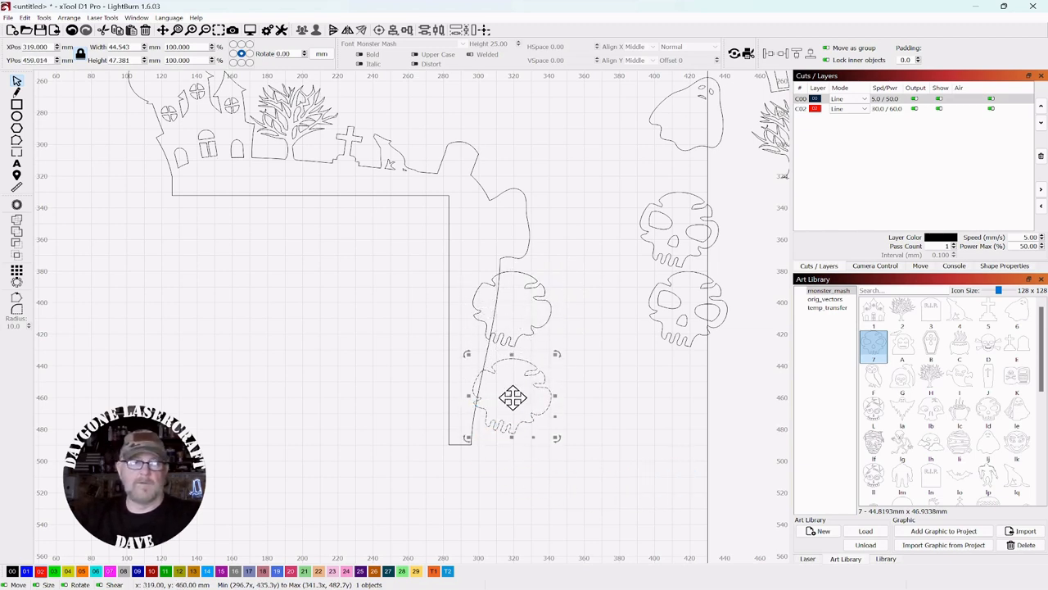
Step: Fit a skull copy against the frame's right edge and shift the other skulls into position
left_click_drag(511, 401, 500, 398)
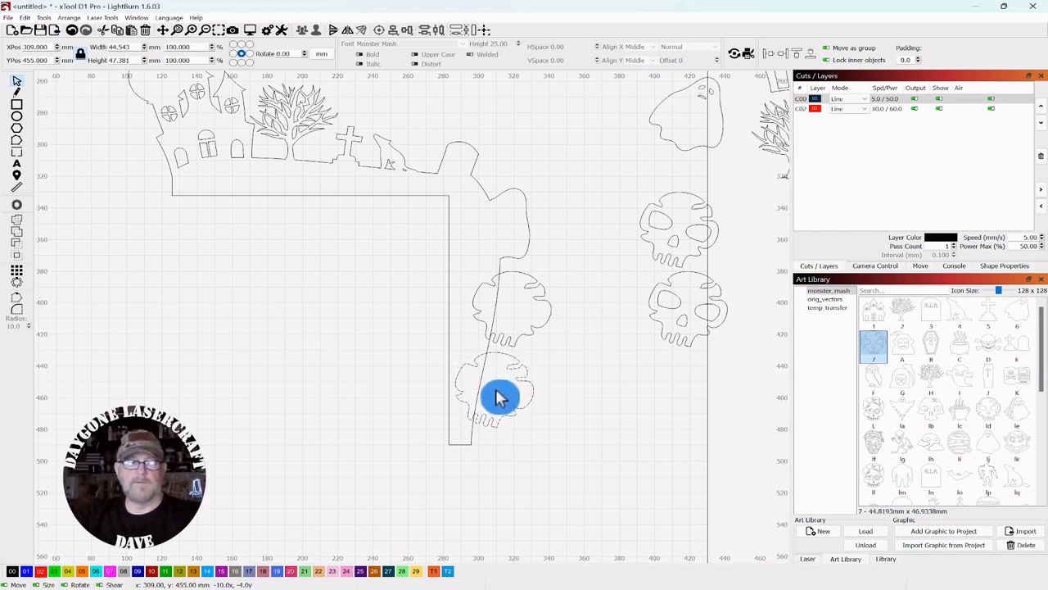
left_click(634, 425)
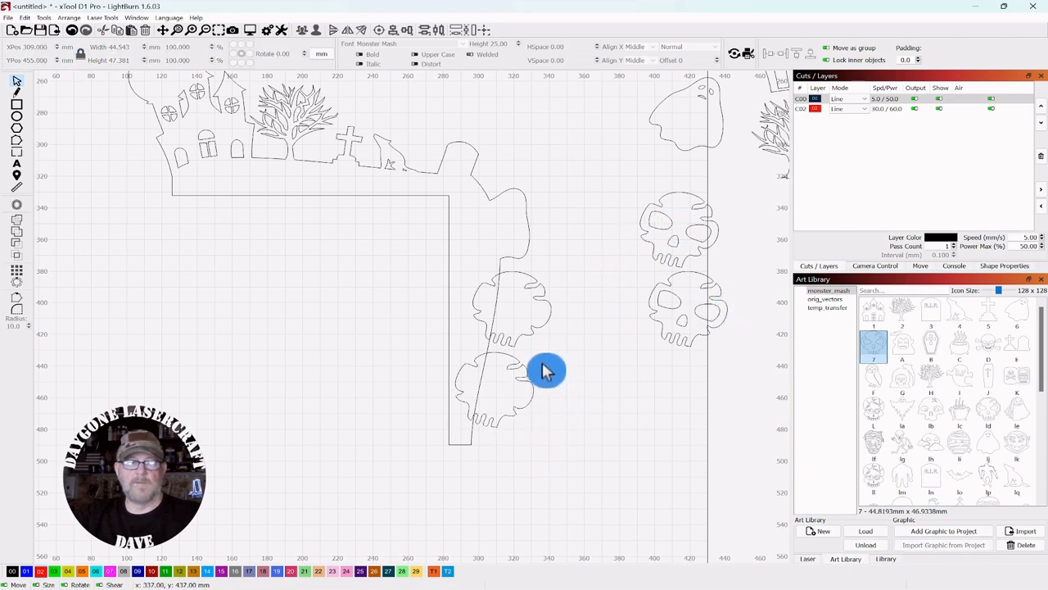
left_click(508, 403)
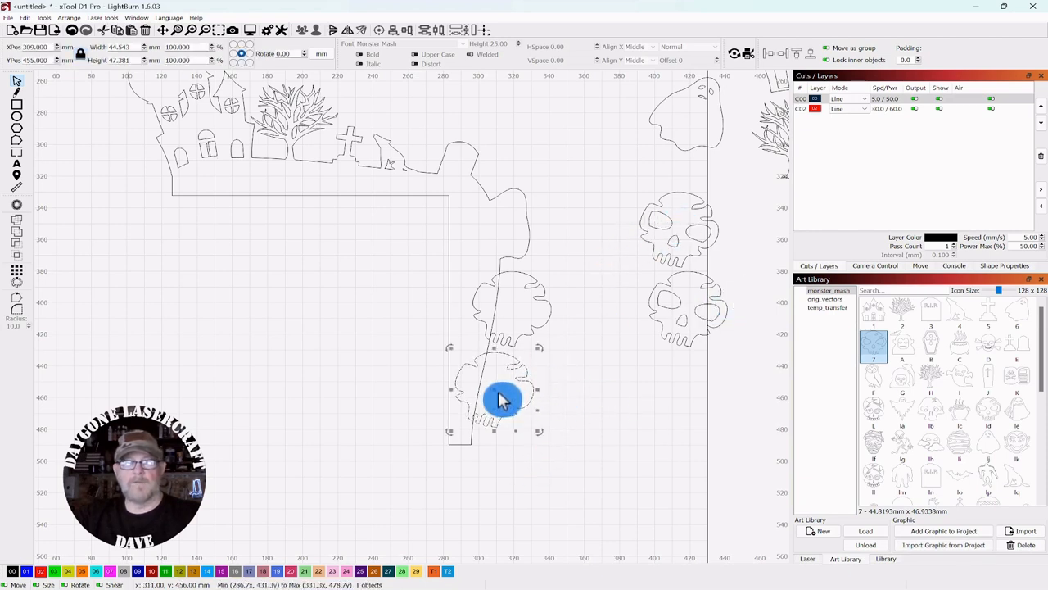
left_click_drag(498, 395, 607, 400)
left_click(695, 322)
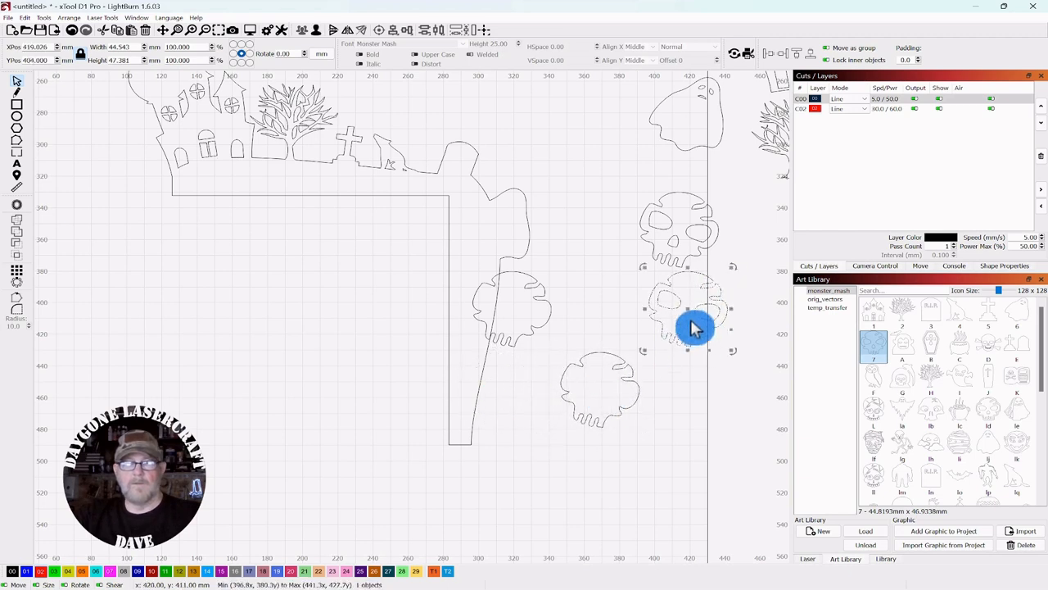
left_click_drag(687, 313, 601, 391)
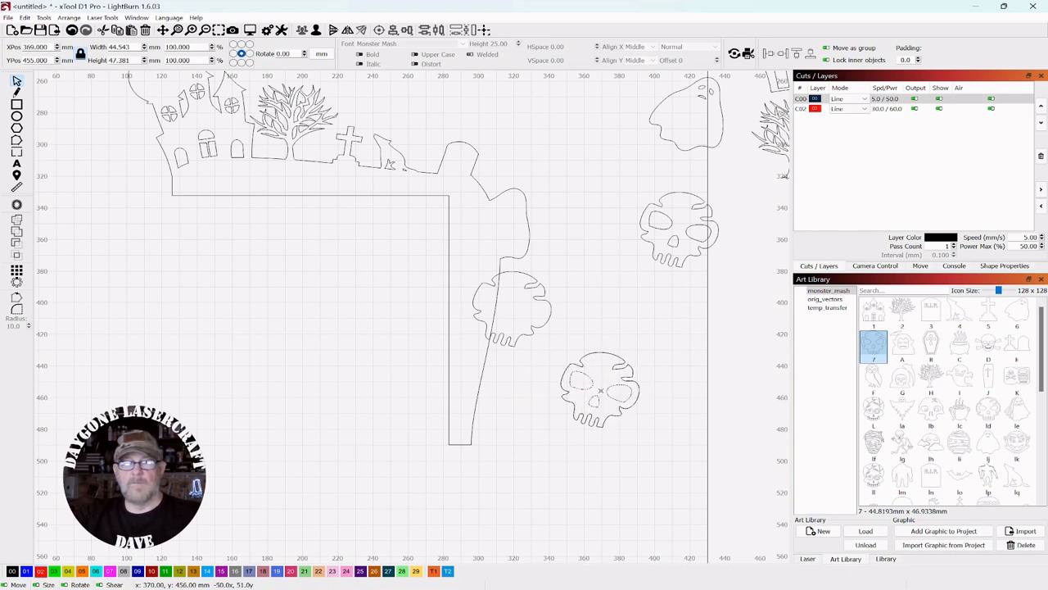
left_click(629, 301)
left_click_drag(633, 284, 625, 241)
Step: Place the lower skull over the frame's lower right edge, resized to about 51 mm wide
left_click_drag(660, 306, 563, 401)
left_click_drag(636, 308, 666, 297)
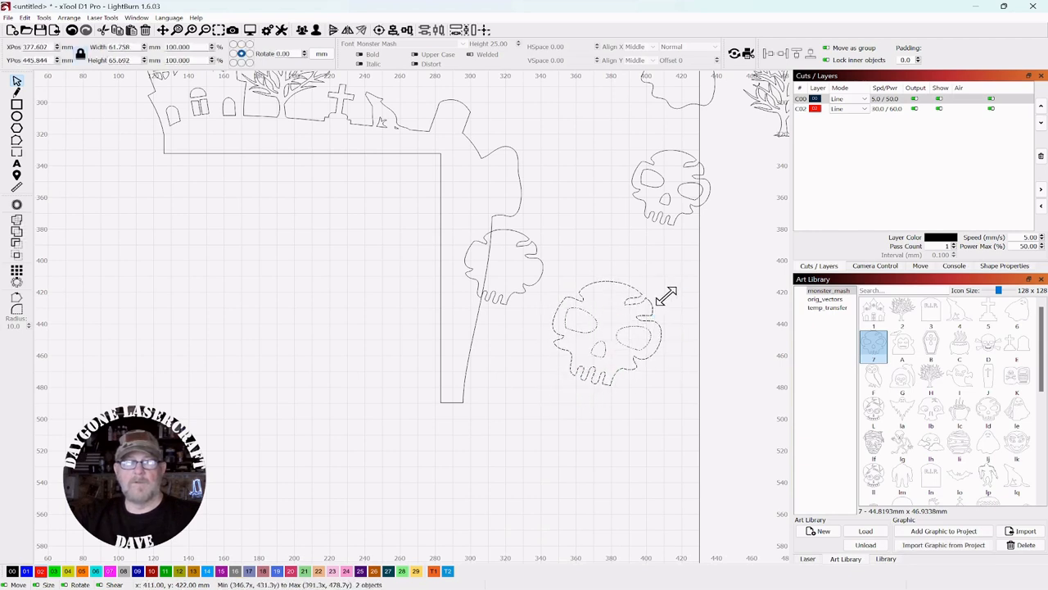
left_click(614, 339)
left_click(615, 339)
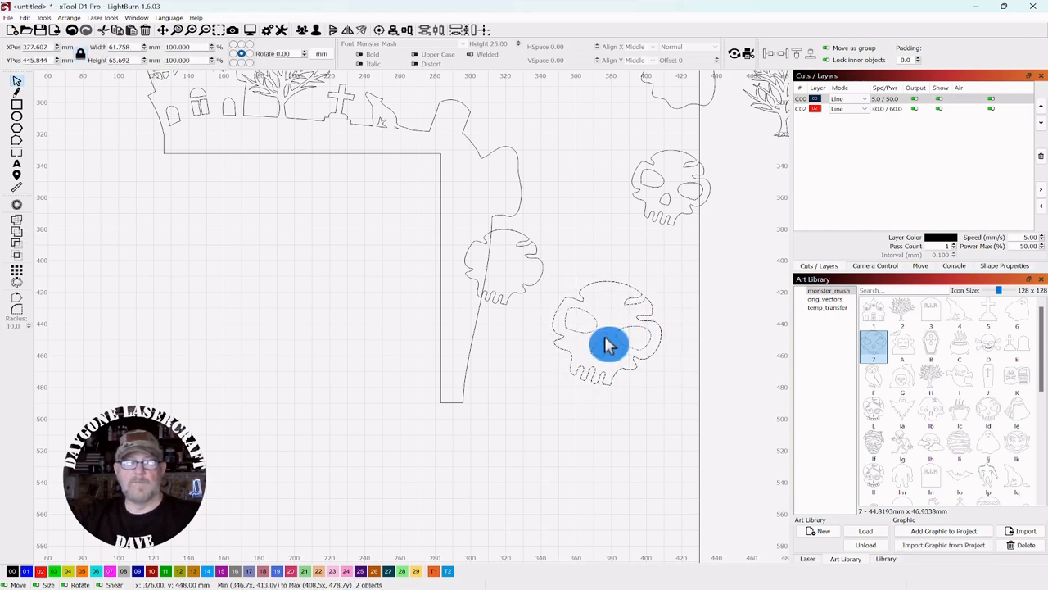
left_click_drag(660, 288, 627, 414)
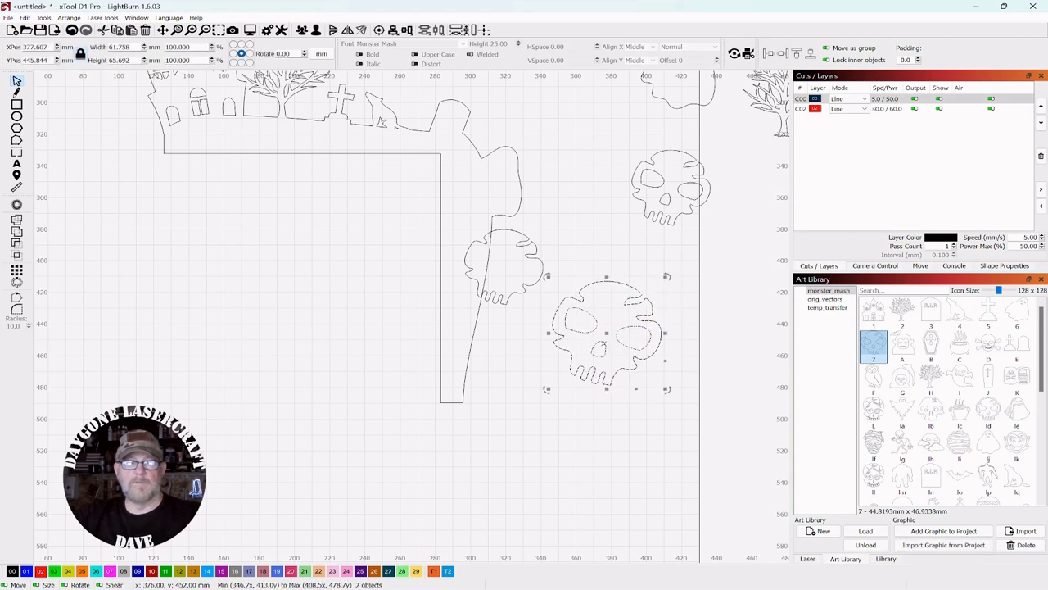
left_click_drag(606, 334, 499, 364)
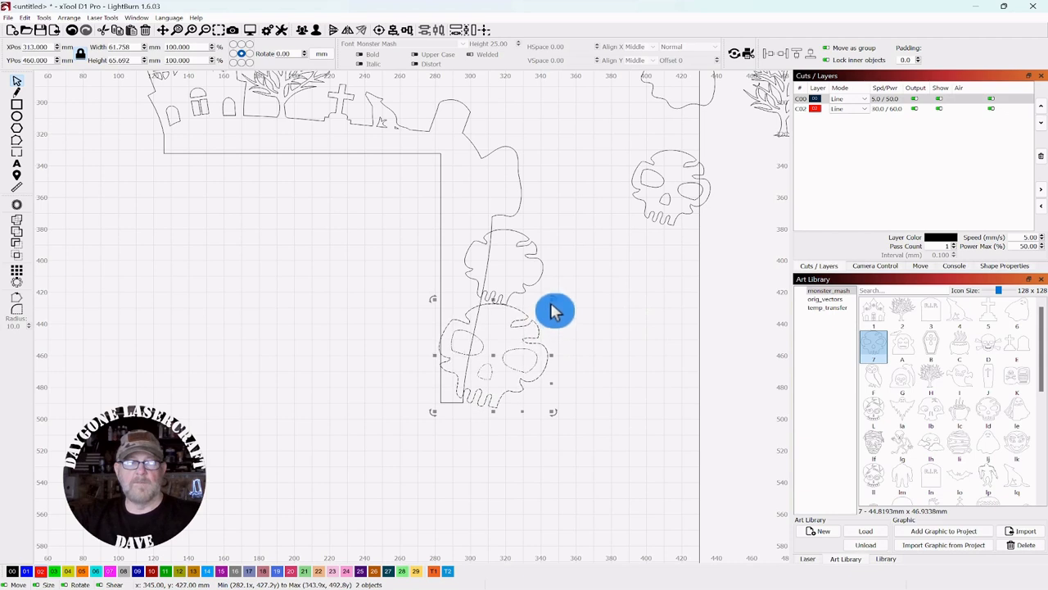
left_click_drag(554, 311, 530, 321)
left_click(497, 369)
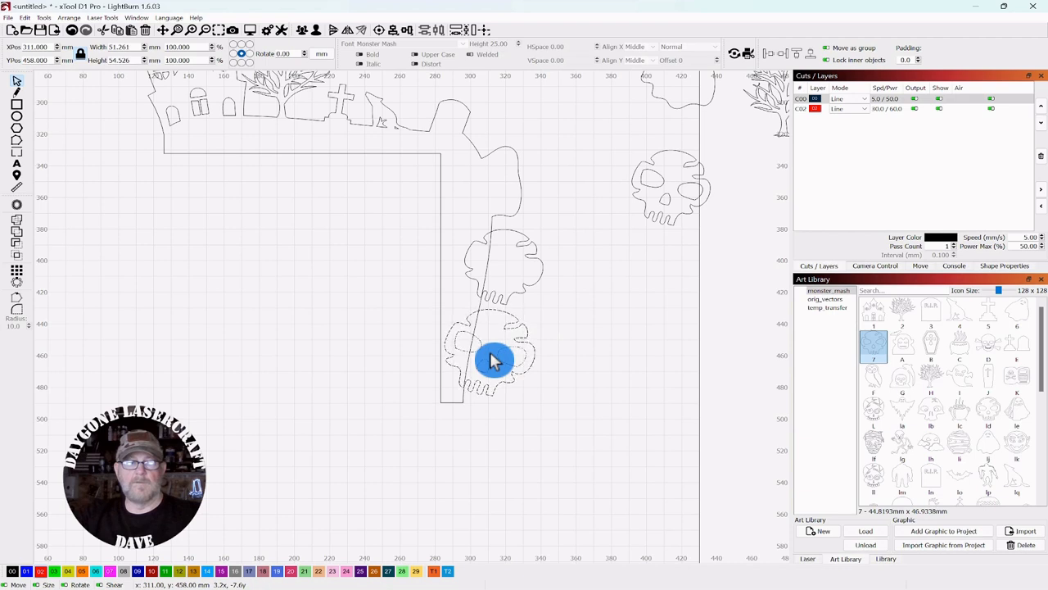
left_click(608, 284)
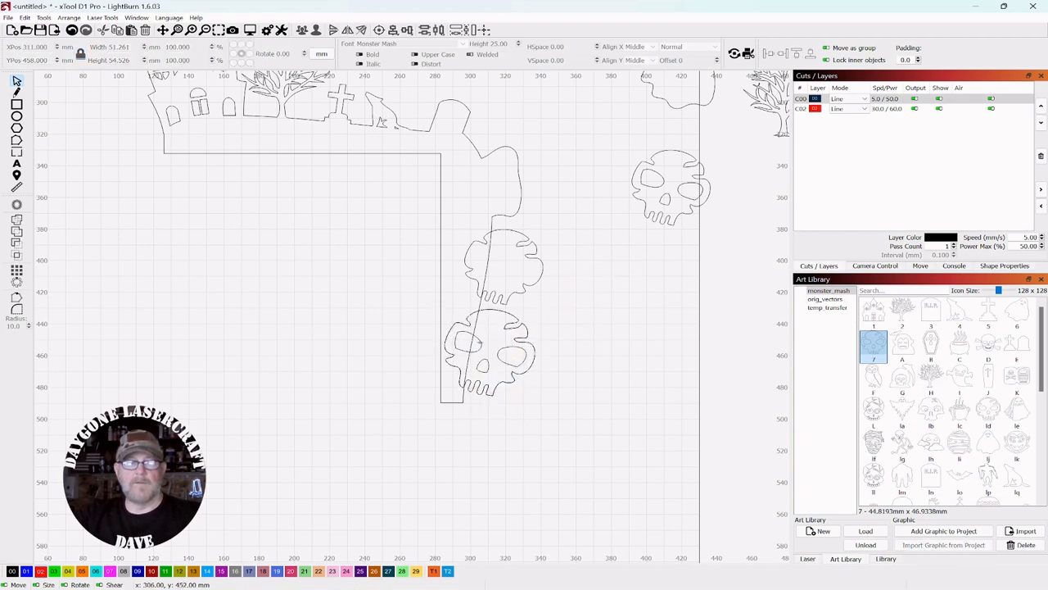
Step: Move a spare skull copy beside the other spare, then select the frame and both edge skulls
left_click(481, 353)
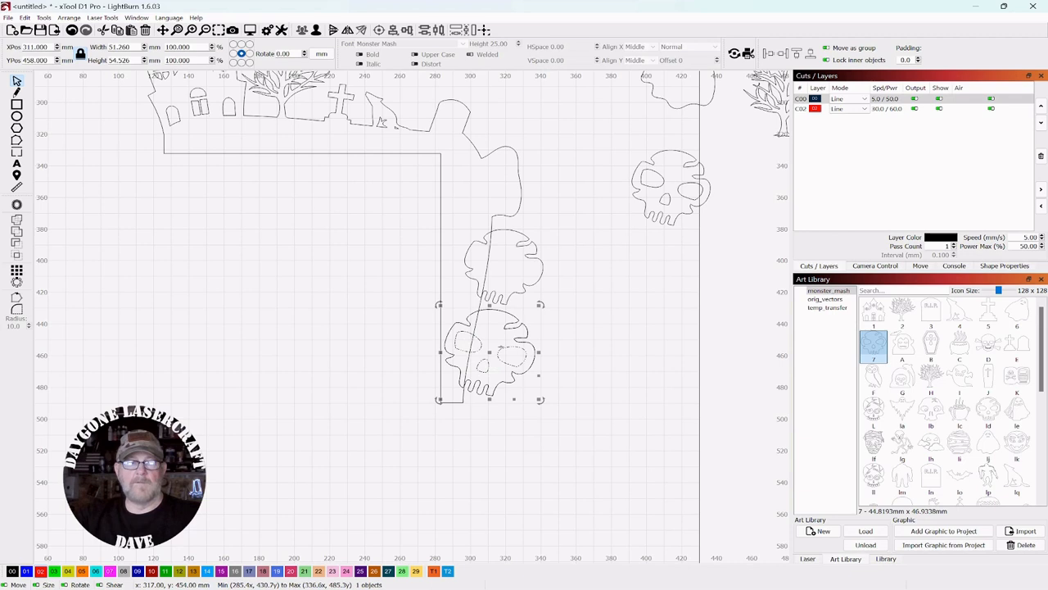
left_click_drag(497, 361, 717, 276)
left_click(650, 379)
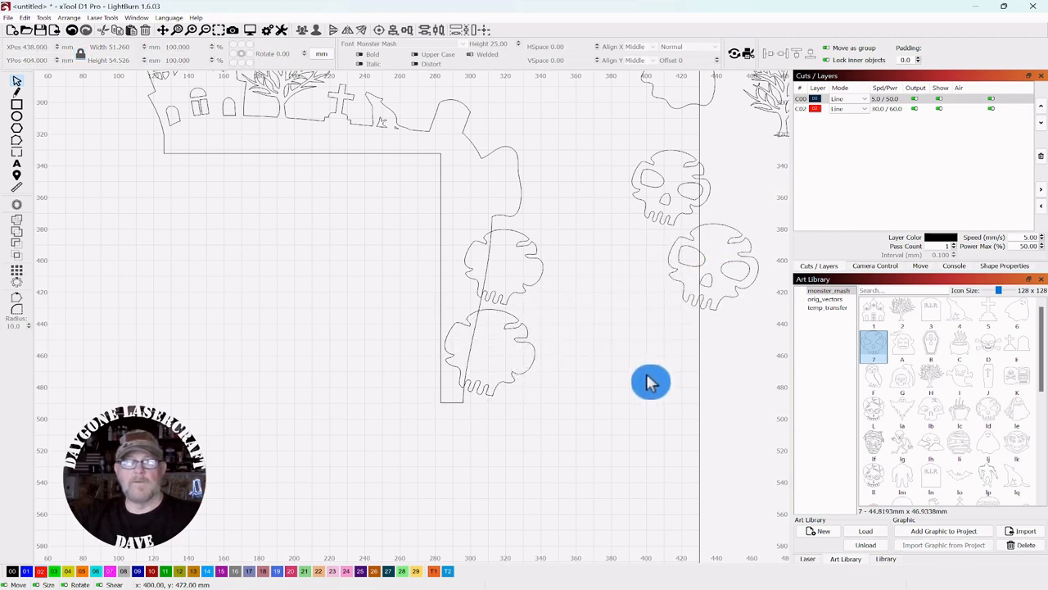
mouse_move(573, 156)
left_mouse_down()
mouse_move(351, 404)
mouse_move(351, 440)
left_mouse_up()
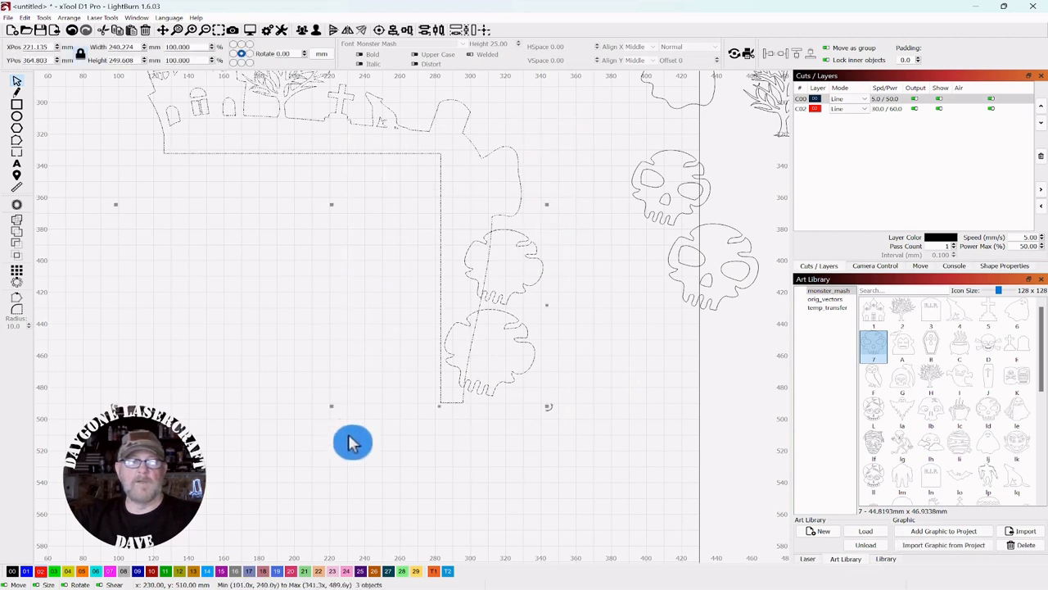
Step: Weld the frame and its two edge skulls into one outline, then zoom out over the layout
left_click(16, 218)
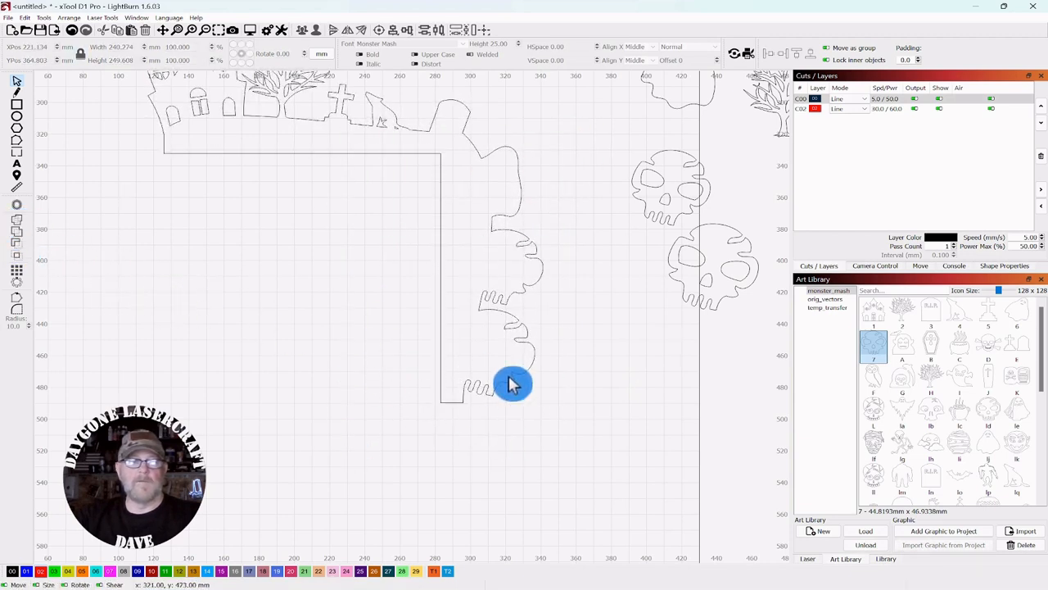
scroll(510, 381, "down", 4)
left_click_drag(516, 434, 521, 410)
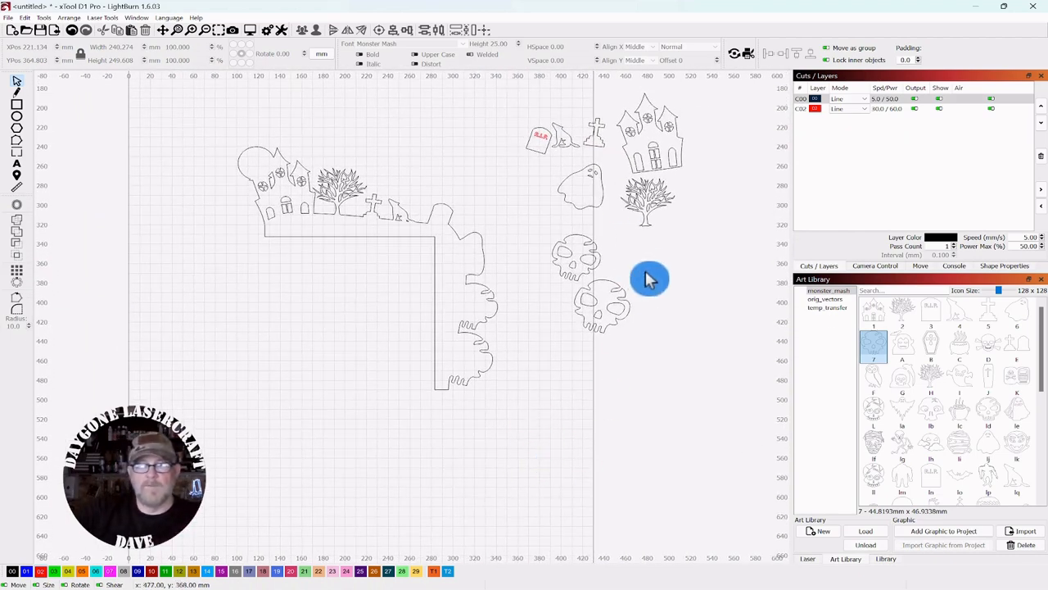
left_click_drag(646, 269, 535, 368)
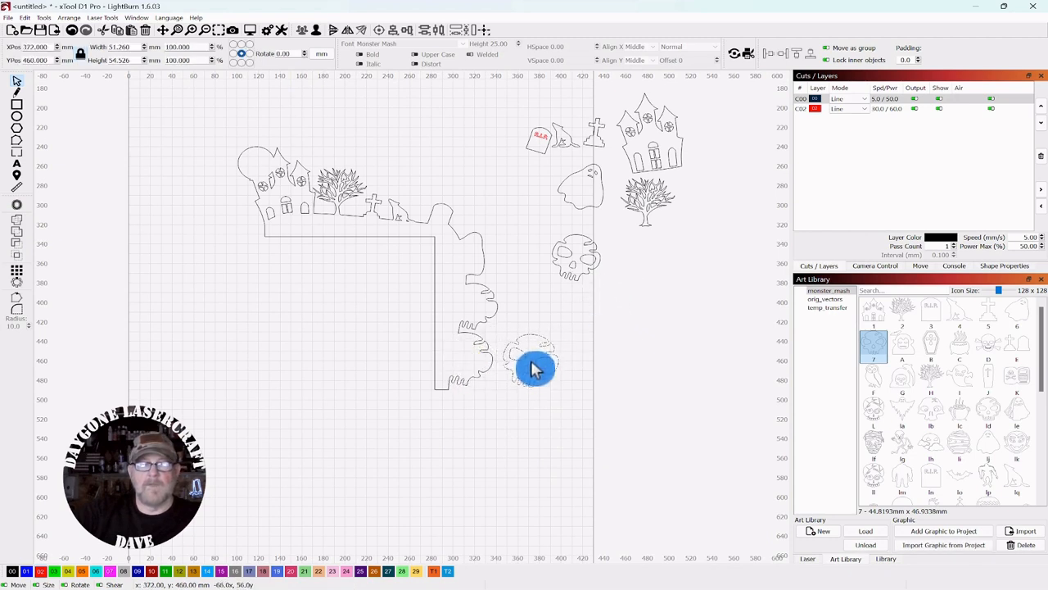
Step: Stack the upper spare skull, the ghost and the RIP tombstone in a column beside the frame
left_click(587, 252)
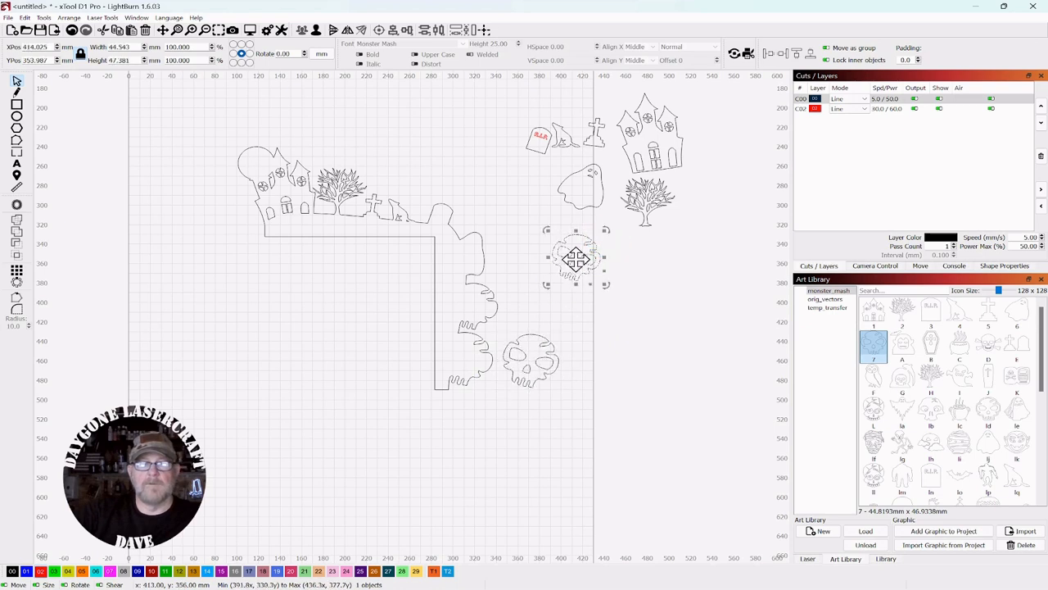
left_click_drag(578, 259, 534, 301)
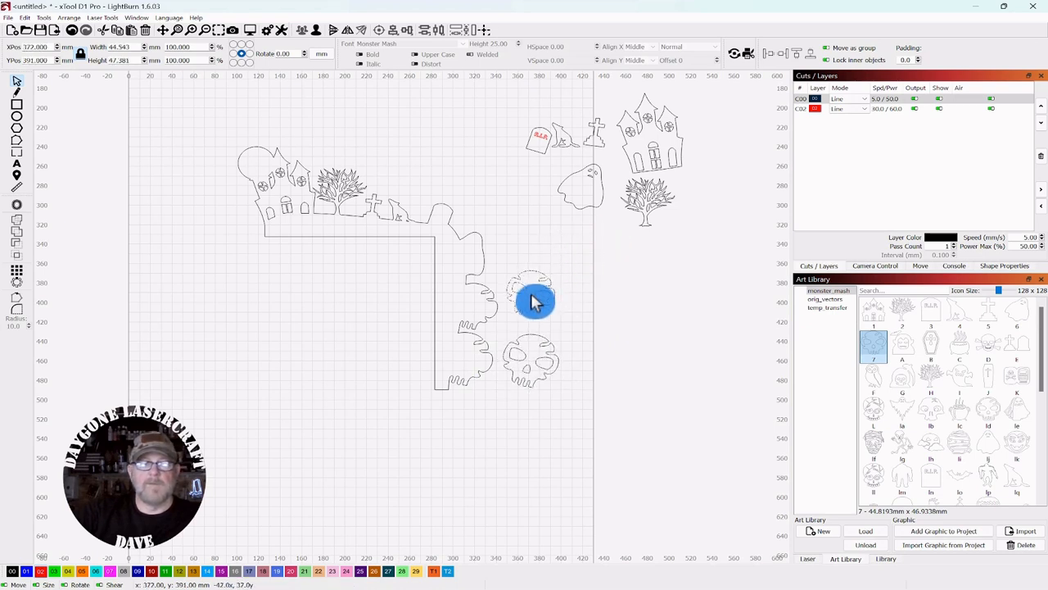
left_click_drag(617, 161, 531, 249)
left_click(583, 202)
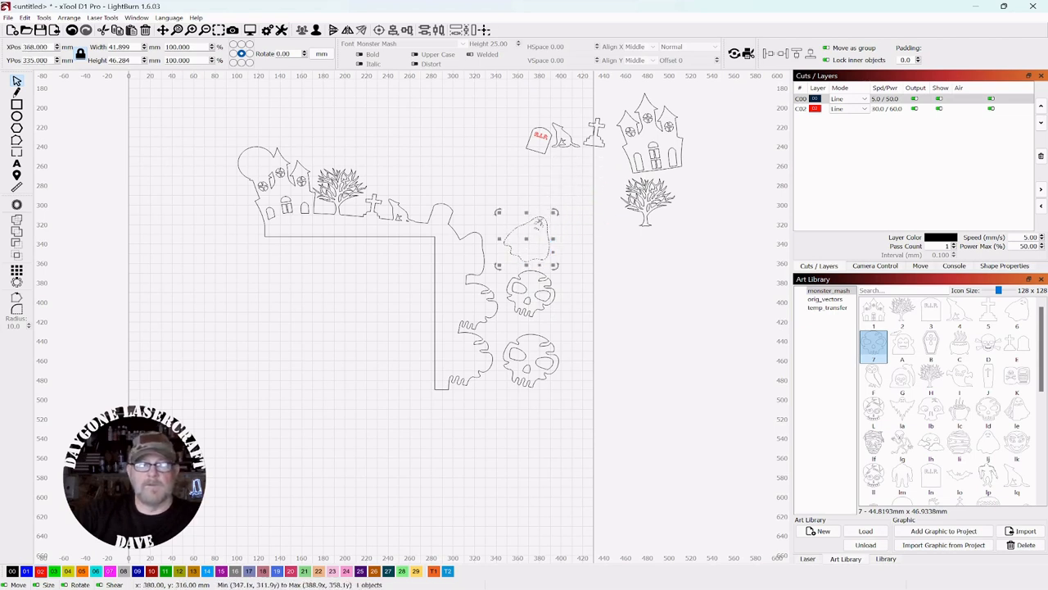
left_click(547, 131)
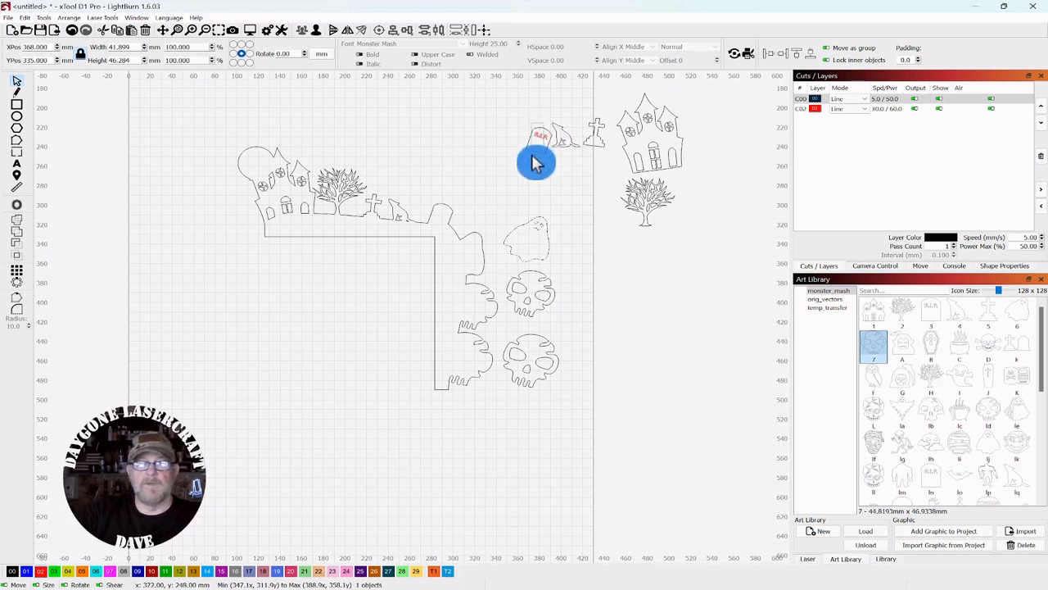
left_click_drag(538, 141, 499, 205)
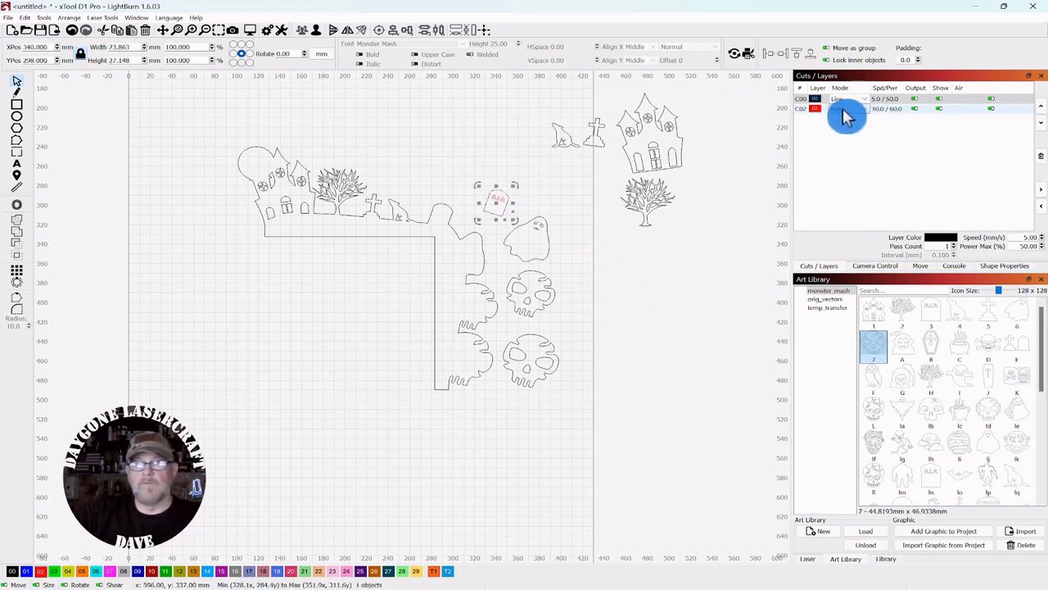
Step: Move layer C02 above C00 so the red lettering cuts before the black layer
left_click_drag(817, 114, 819, 100)
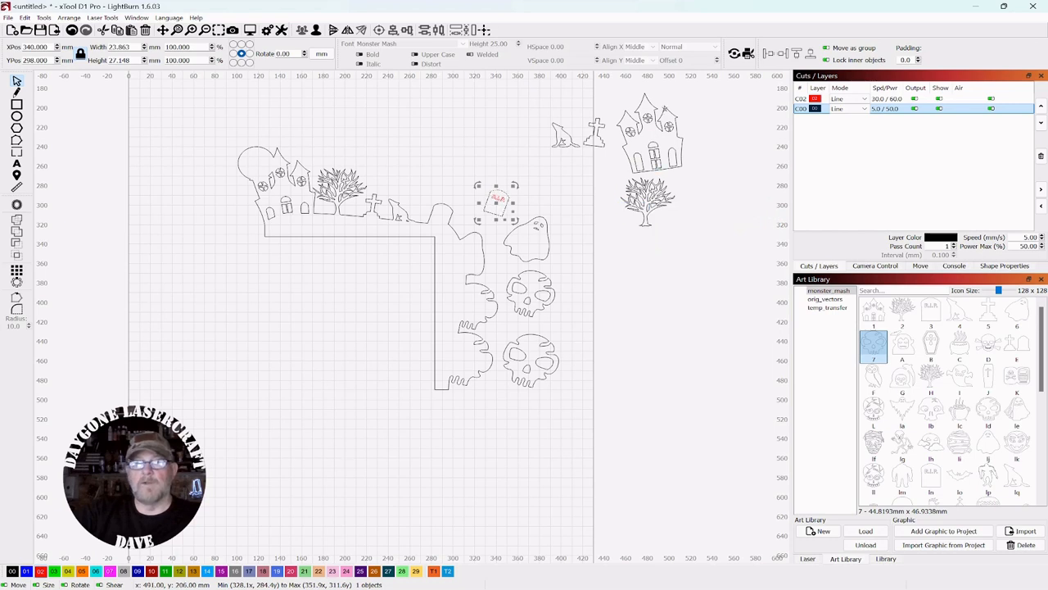
left_click_drag(704, 91, 532, 169)
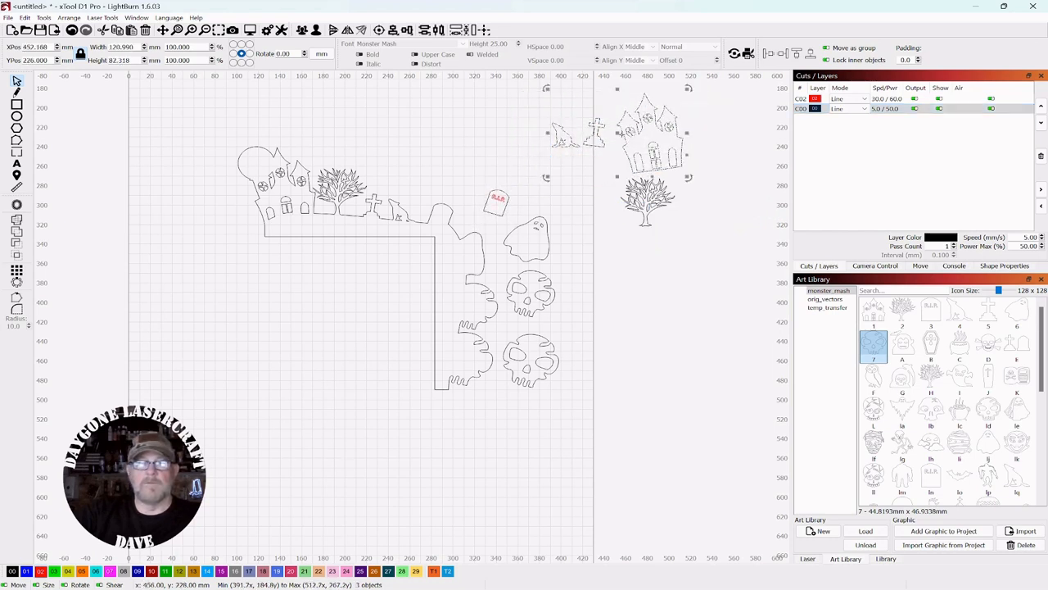
Step: Move the spare house group into the empty space above the frame, with the tree inside its corner
left_click_drag(620, 133, 404, 142)
left_click_drag(677, 153, 397, 281)
left_click(555, 124)
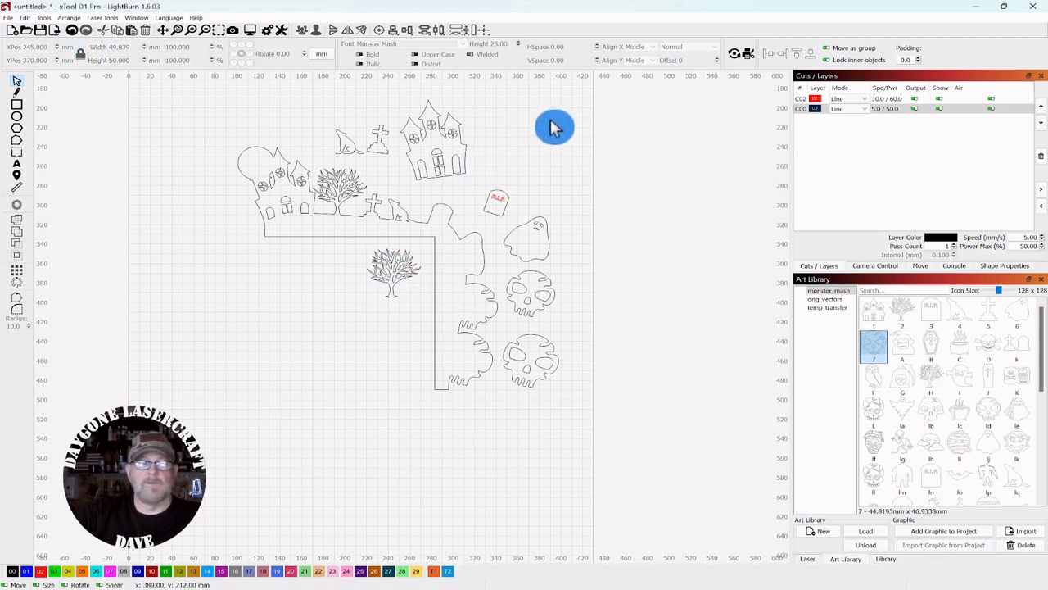